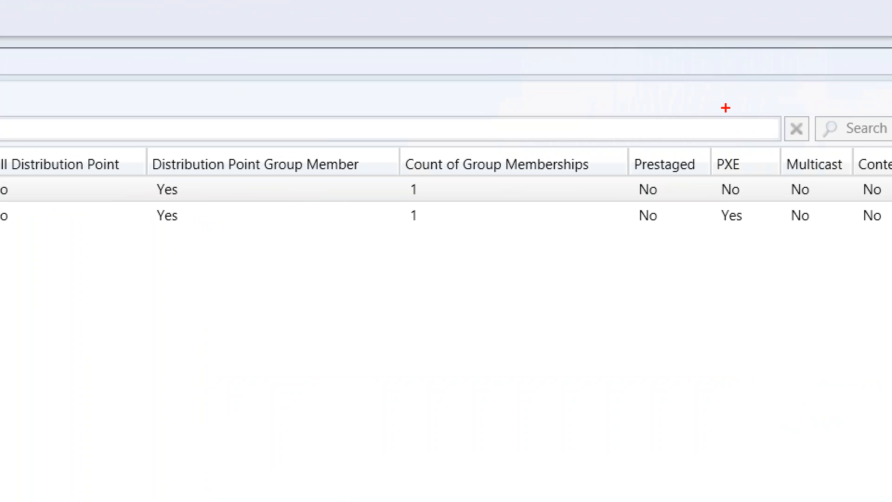
{"action": "mouse_move", "coordinate": [679, 142]}
{"action": "left_mouse_down"}
{"action": "mouse_move", "coordinate": [763, 195]}
{"action": "mouse_move", "coordinate": [790, 243]}
{"action": "left_mouse_up"}
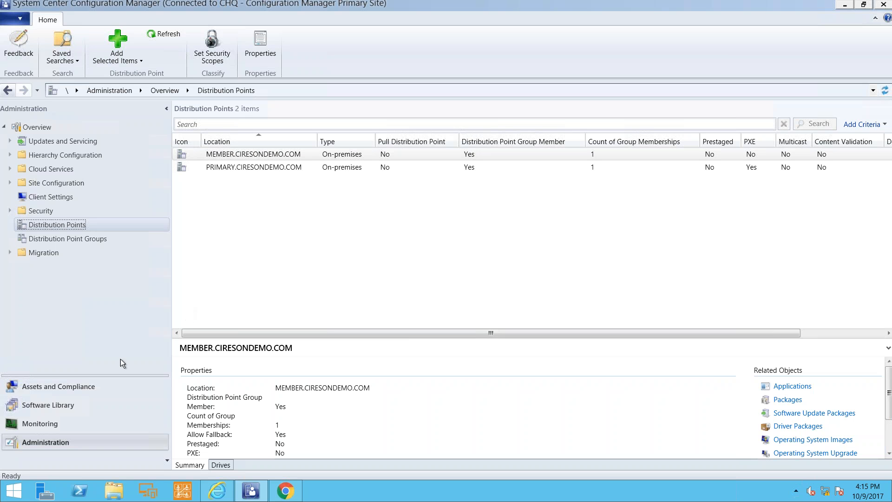
Check the network access account configured in the Software Distribution component of the CHQ primary site, then close the properties.
{"action": "left_click", "coordinate": [10, 183]}
{"action": "left_click", "coordinate": [40, 197]}
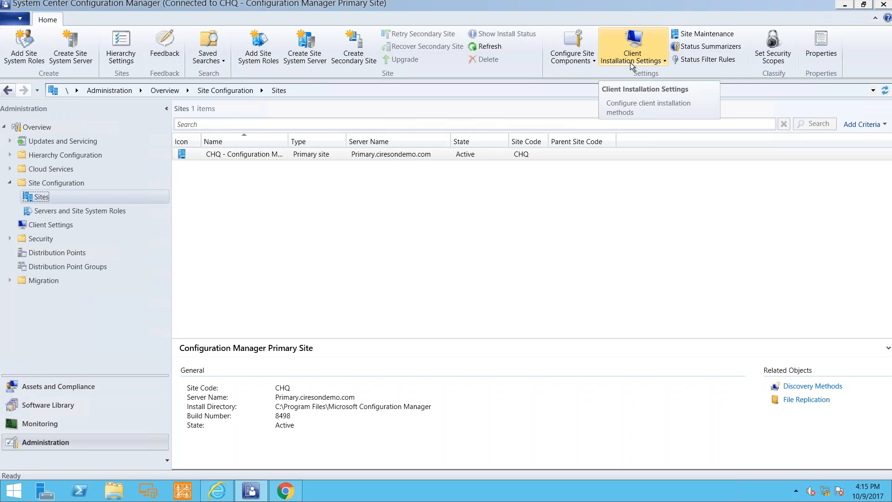
{"action": "left_click", "coordinate": [590, 60]}
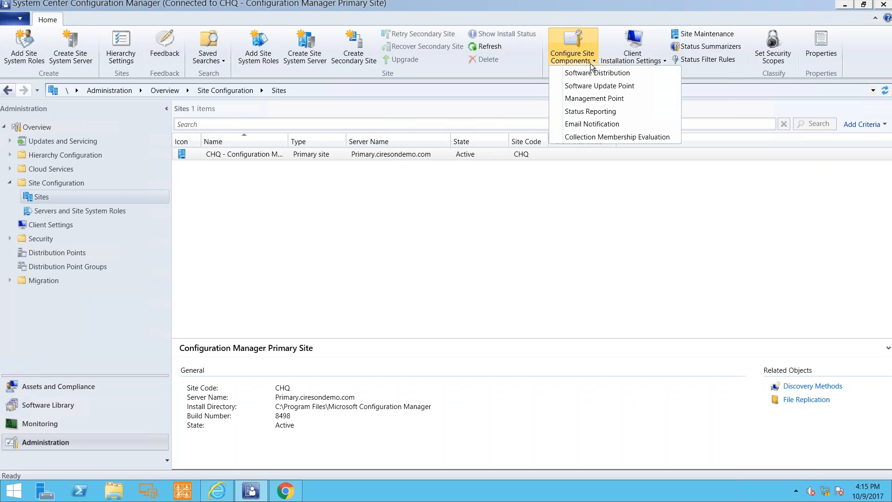
{"action": "left_click", "coordinate": [592, 73]}
{"action": "left_click", "coordinate": [452, 141]}
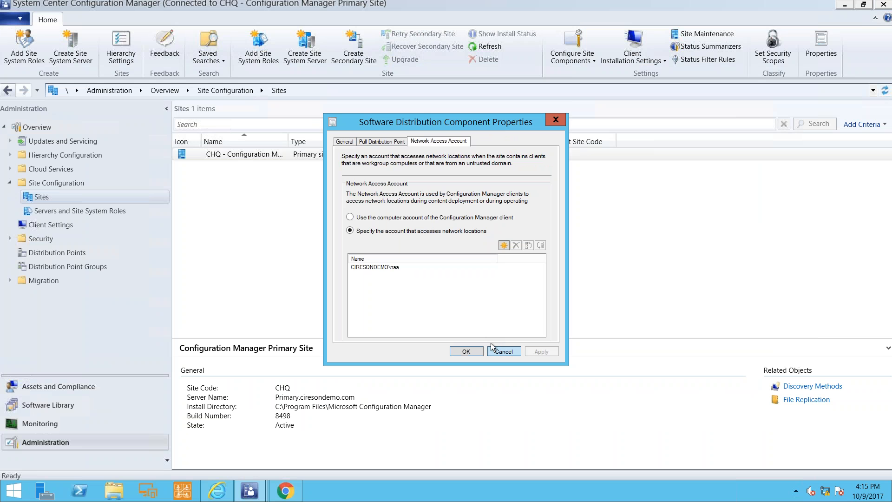
{"action": "left_click", "coordinate": [493, 347]}
Inspect the member boundaries of the Local Clients in CHQ boundary group and close its properties without changes.
{"action": "left_click", "coordinate": [10, 155]}
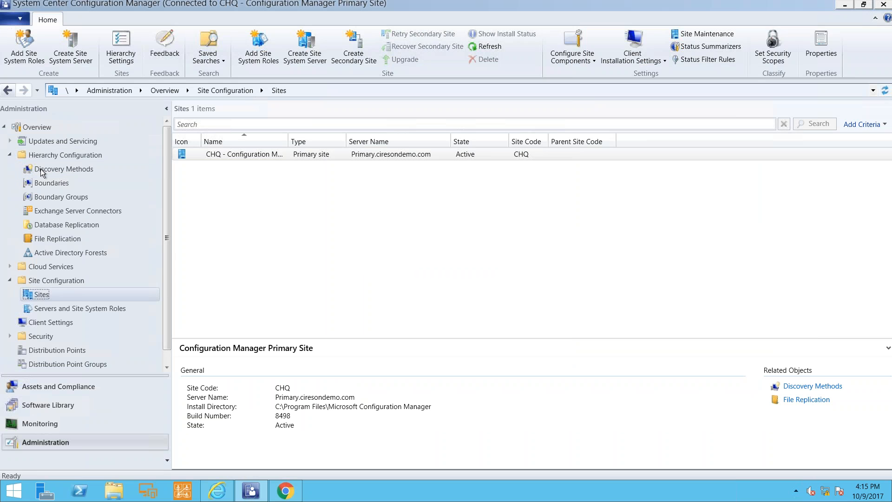
{"action": "left_click", "coordinate": [61, 196]}
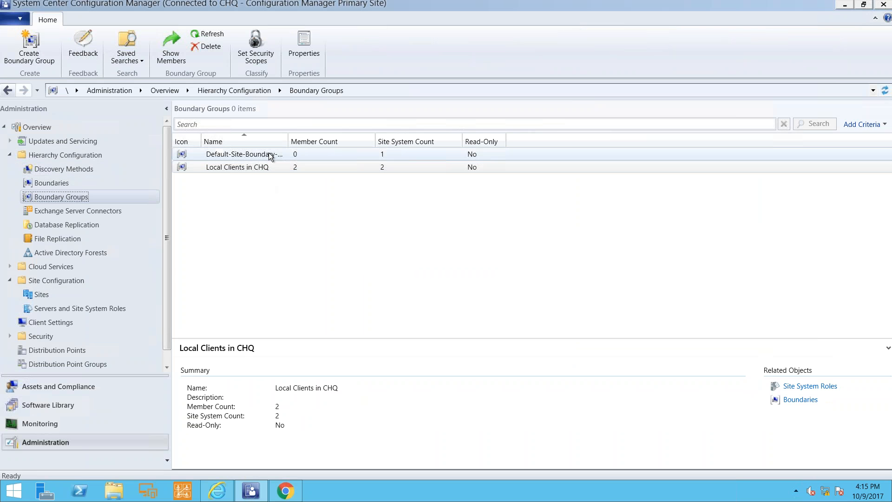
{"action": "right_click", "coordinate": [259, 169]}
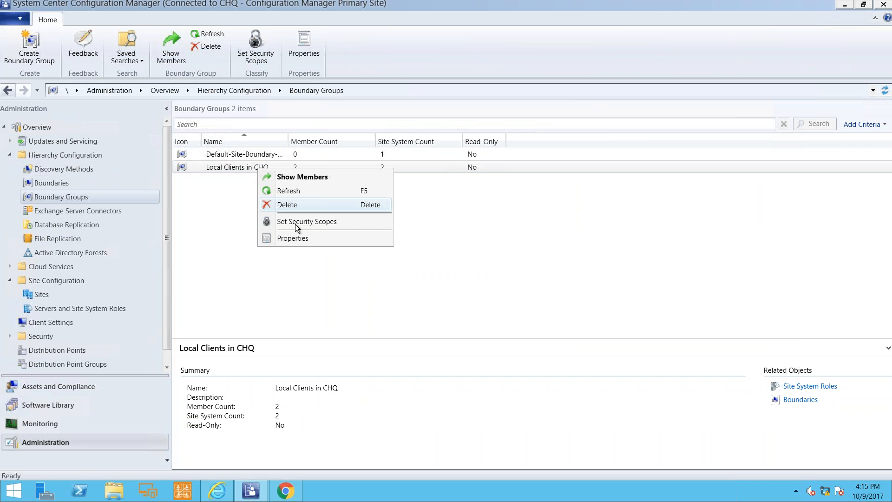
{"action": "left_click", "coordinate": [300, 239]}
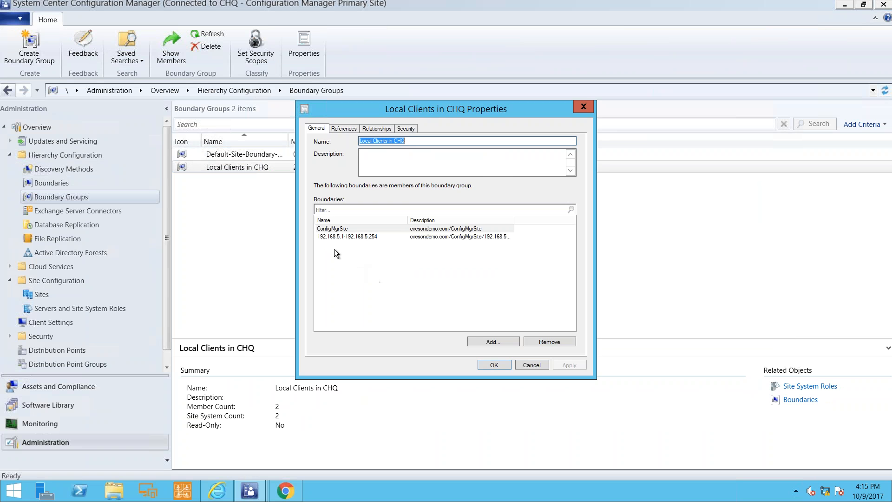
{"action": "left_click", "coordinate": [338, 238]}
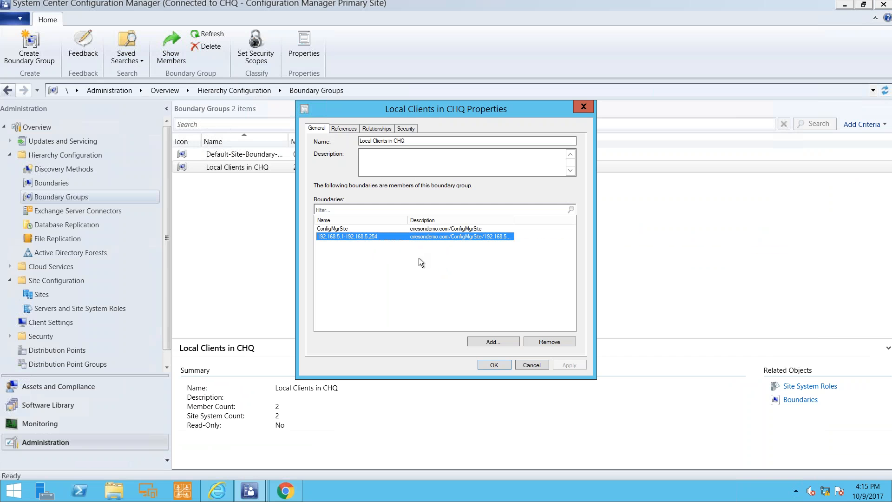
{"action": "left_click", "coordinate": [531, 365]}
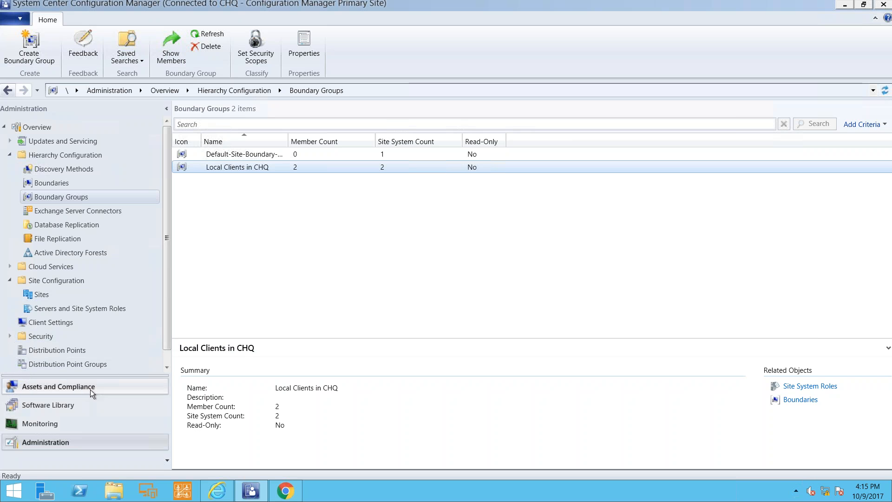
Open the properties of the Commence Boot Image in the Software Library and review its prestart command settings.
{"action": "left_click", "coordinate": [70, 404]}
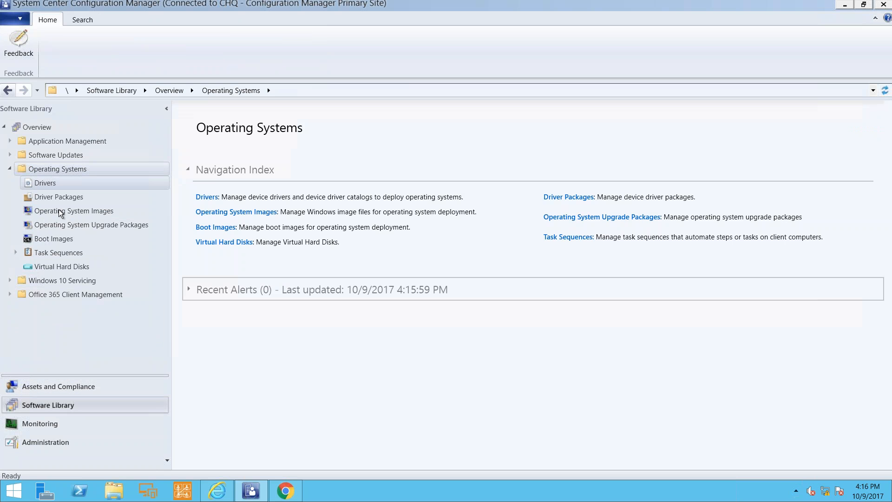
{"action": "left_click", "coordinate": [62, 239]}
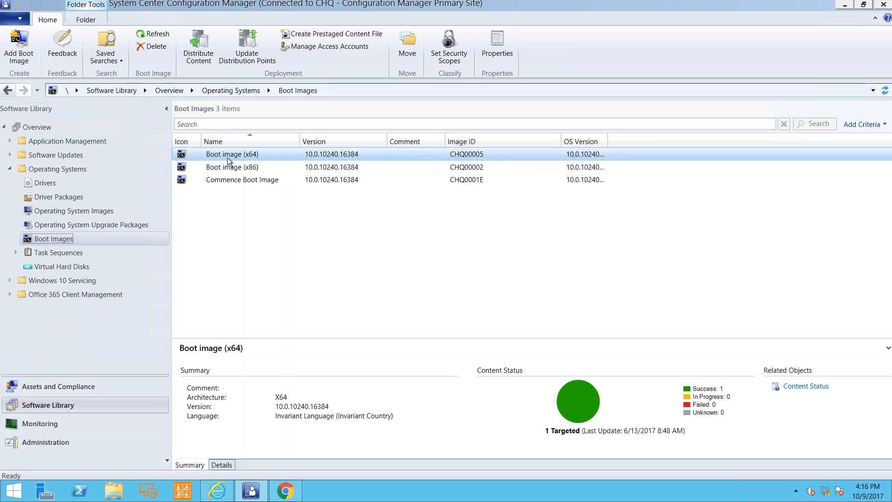
{"action": "left_click", "coordinate": [238, 179]}
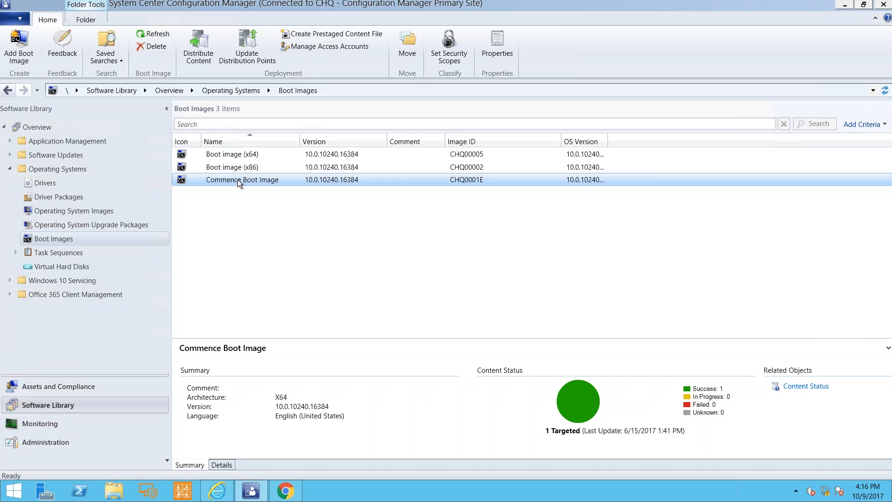
{"action": "right_click", "coordinate": [238, 179]}
{"action": "left_click", "coordinate": [303, 311]}
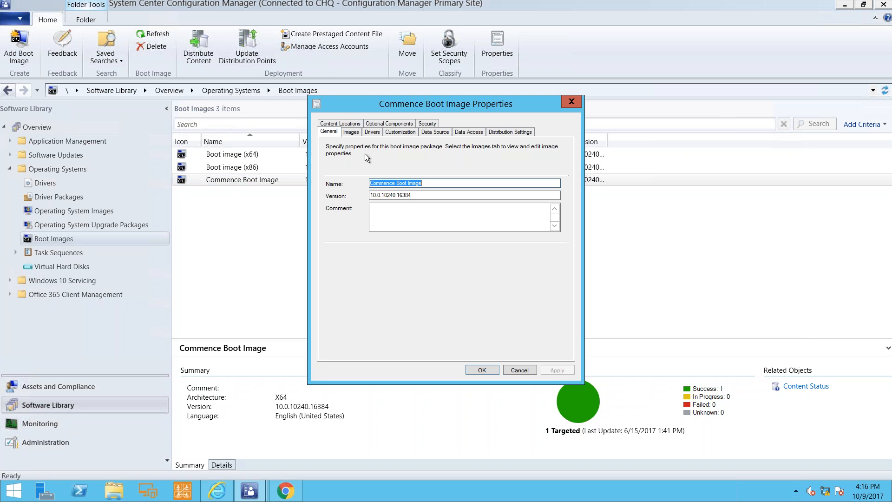
{"action": "left_click", "coordinate": [399, 132]}
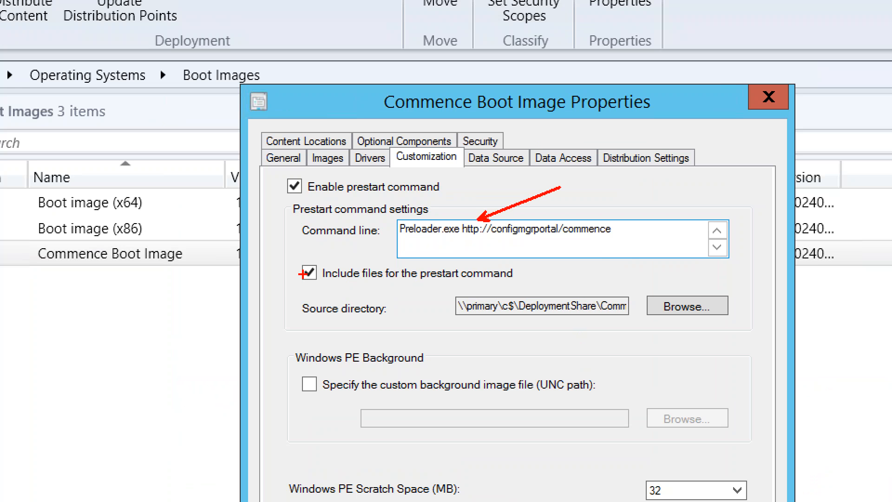
{"action": "mouse_move", "coordinate": [274, 259]}
{"action": "left_mouse_down"}
{"action": "mouse_move", "coordinate": [322, 286]}
{"action": "mouse_move", "coordinate": [630, 346]}
{"action": "left_mouse_up"}
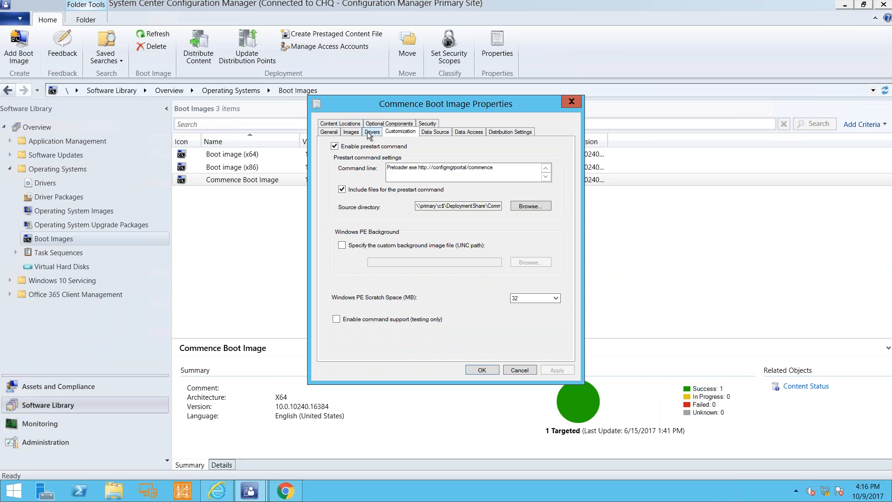
Review the boot image's drivers and optional components, including the list of components available to add, without adding any.
{"action": "left_click", "coordinate": [368, 134]}
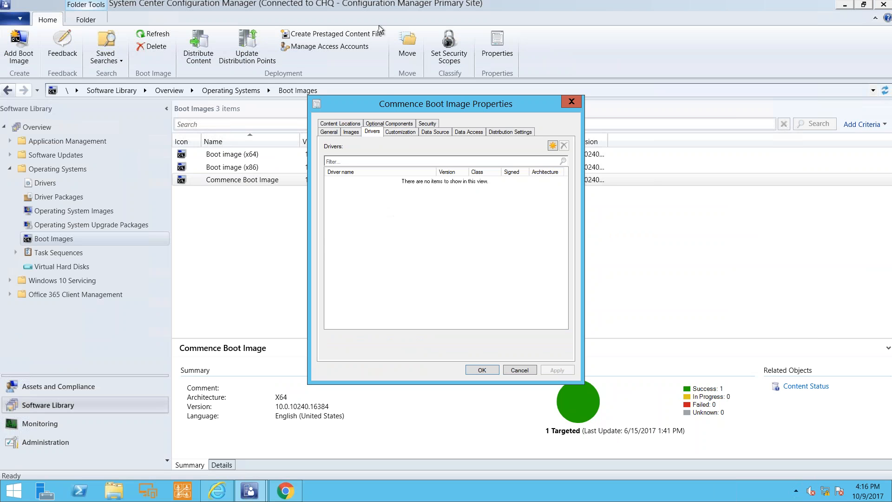
{"action": "left_click", "coordinate": [384, 124]}
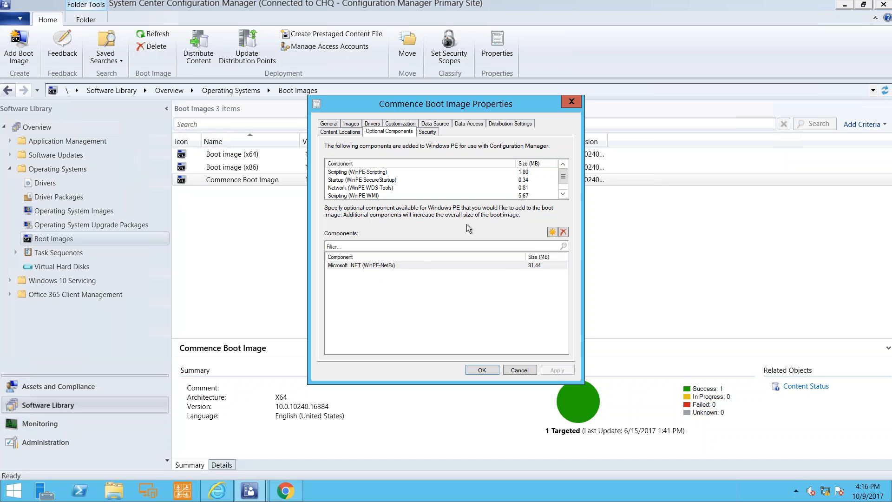
{"action": "left_click", "coordinate": [552, 232]}
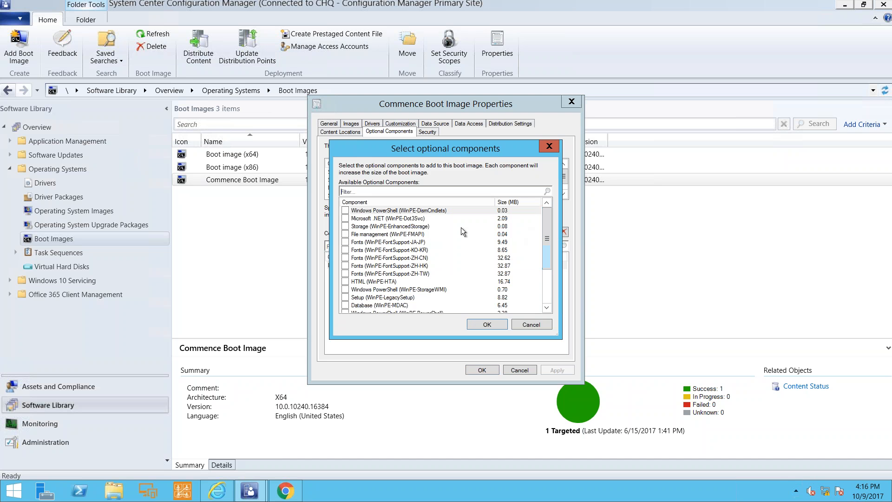
{"action": "left_click", "coordinate": [528, 325]}
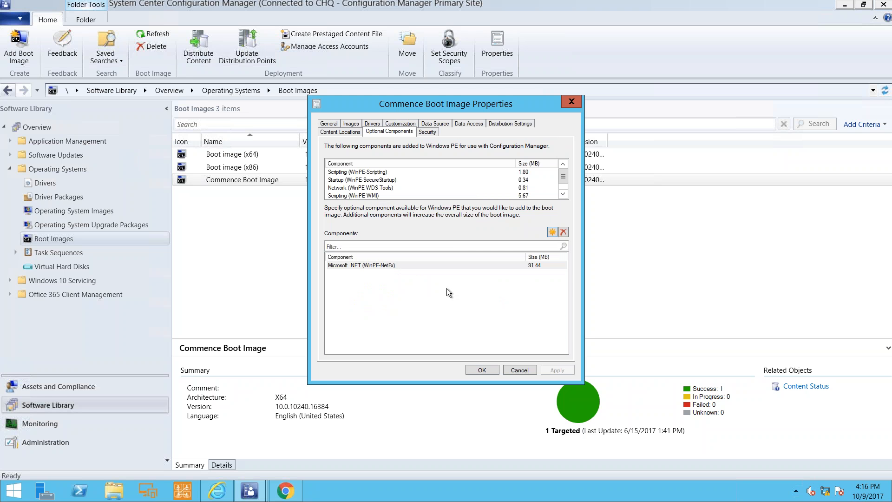
Check the boot image's data source and PXE deployment option, close its properties, and select Boot image (x64).
{"action": "left_click", "coordinate": [446, 129]}
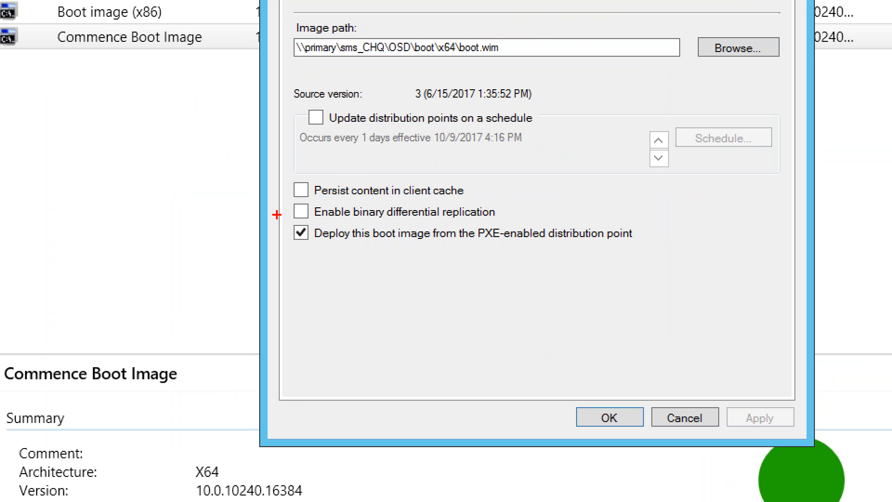
{"action": "mouse_move", "coordinate": [286, 215]}
{"action": "left_mouse_down"}
{"action": "mouse_move", "coordinate": [455, 255]}
{"action": "mouse_move", "coordinate": [643, 248]}
{"action": "left_mouse_up"}
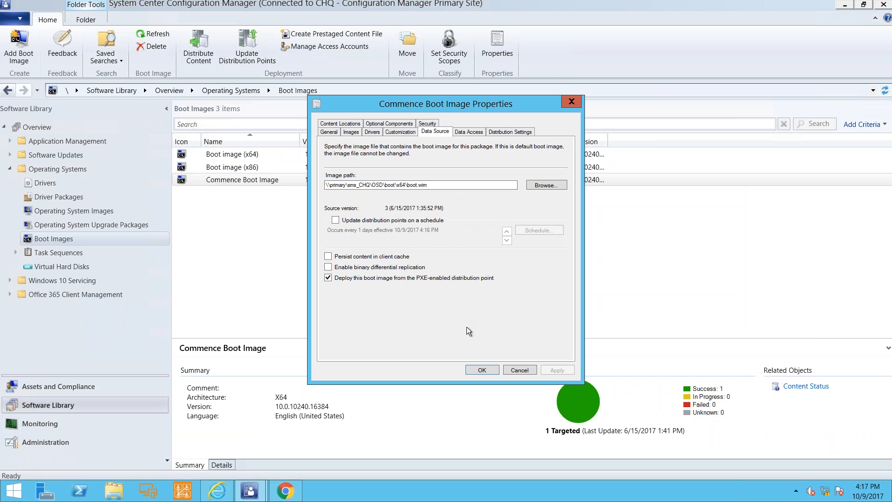
{"action": "left_click", "coordinate": [520, 370]}
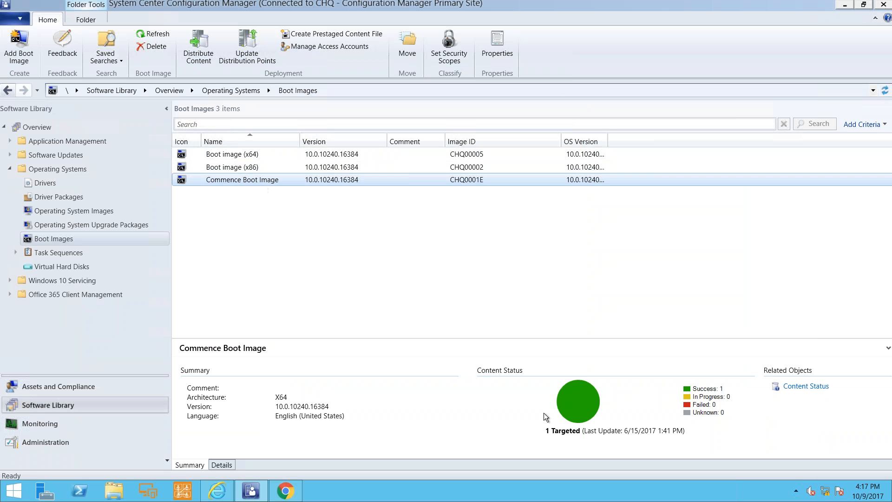
{"action": "left_click", "coordinate": [273, 156]}
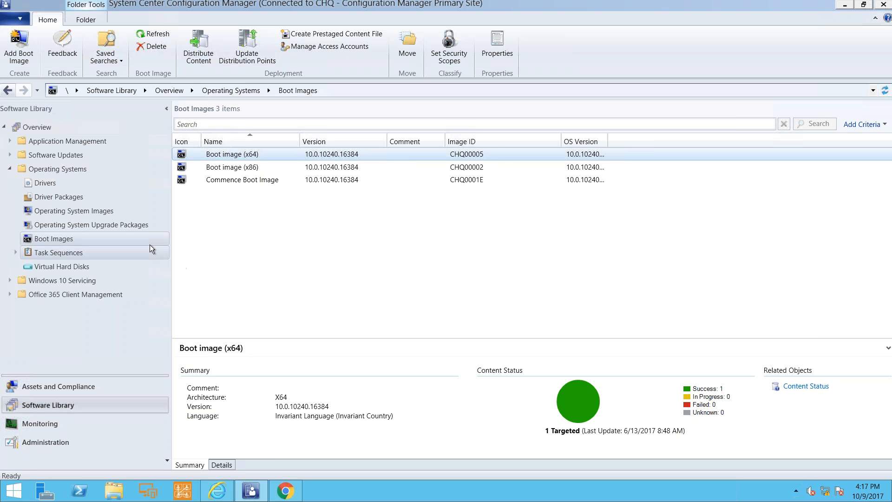
Examine the data source image path of the Windows 10 Enterprise operating system image and close its properties without changes.
{"action": "left_click", "coordinate": [99, 211]}
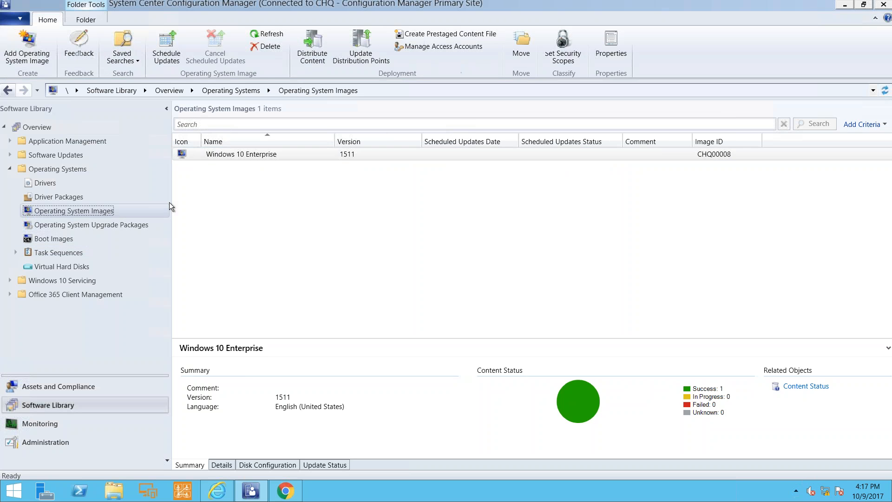
{"action": "right_click", "coordinate": [229, 154]}
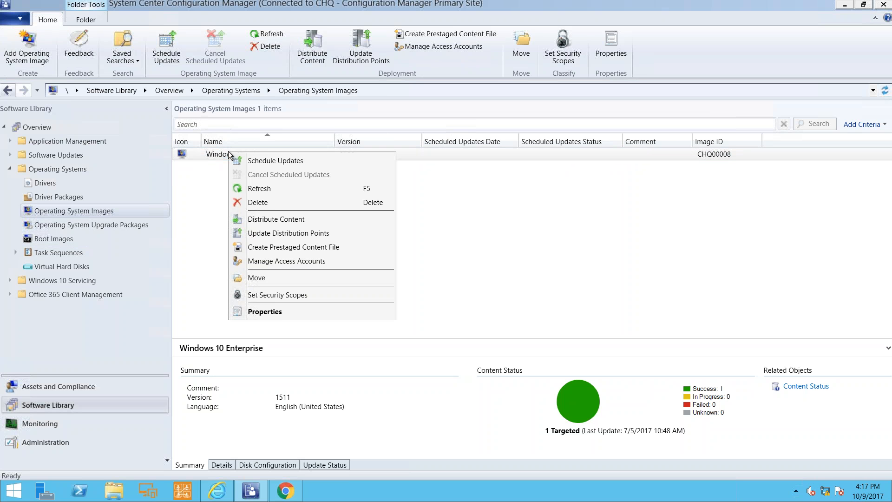
{"action": "left_click", "coordinate": [292, 314]}
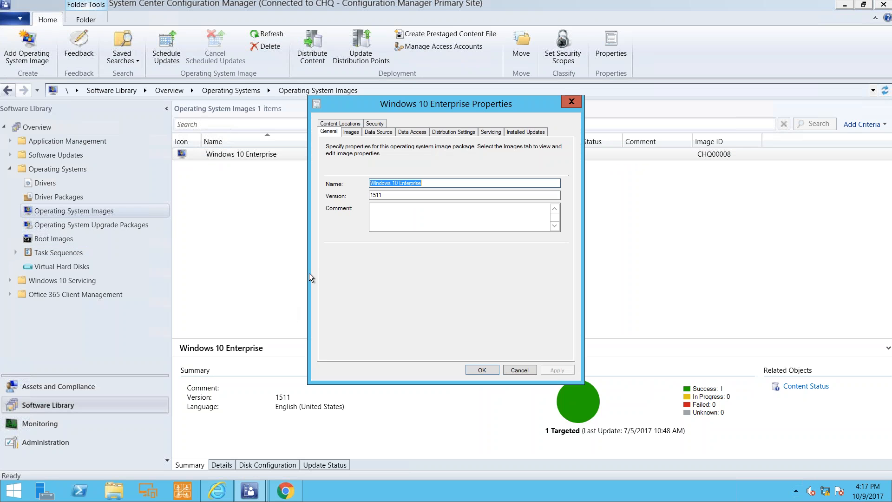
{"action": "left_click", "coordinate": [370, 132]}
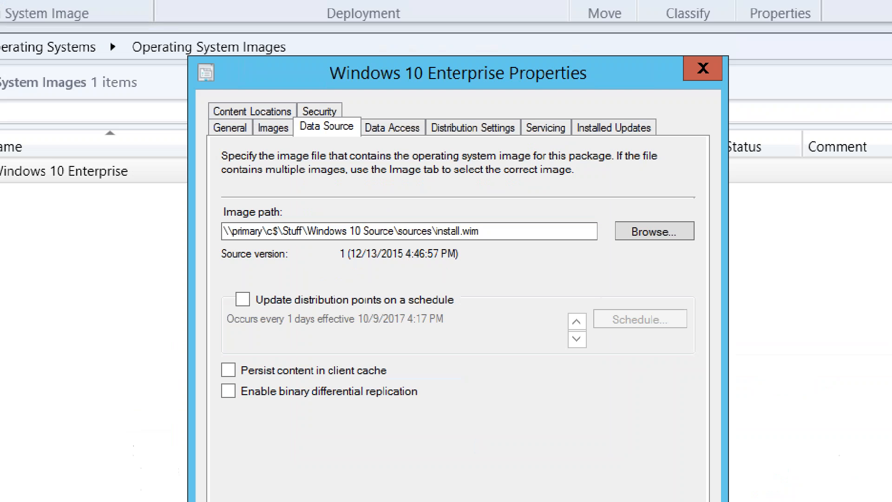
{"action": "mouse_move", "coordinate": [291, 207]}
{"action": "left_mouse_down"}
{"action": "mouse_move", "coordinate": [421, 255]}
{"action": "mouse_move", "coordinate": [498, 266]}
{"action": "mouse_move", "coordinate": [501, 254]}
{"action": "left_mouse_up"}
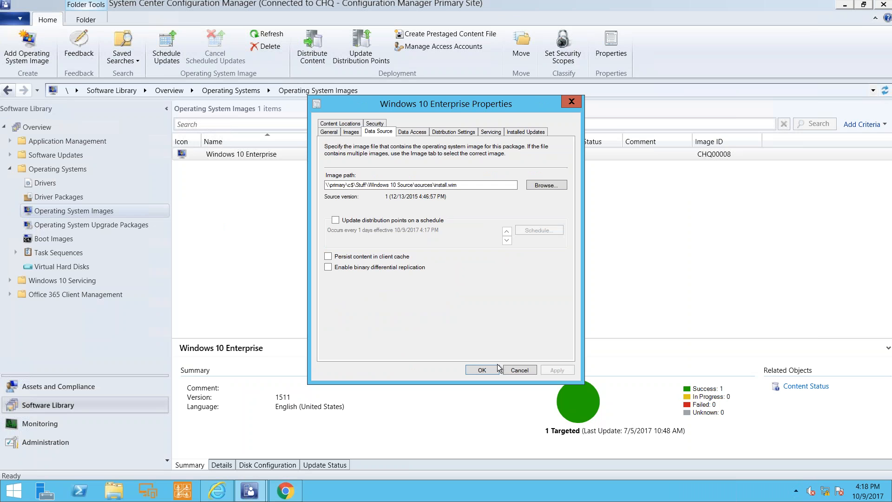
{"action": "left_click", "coordinate": [516, 369]}
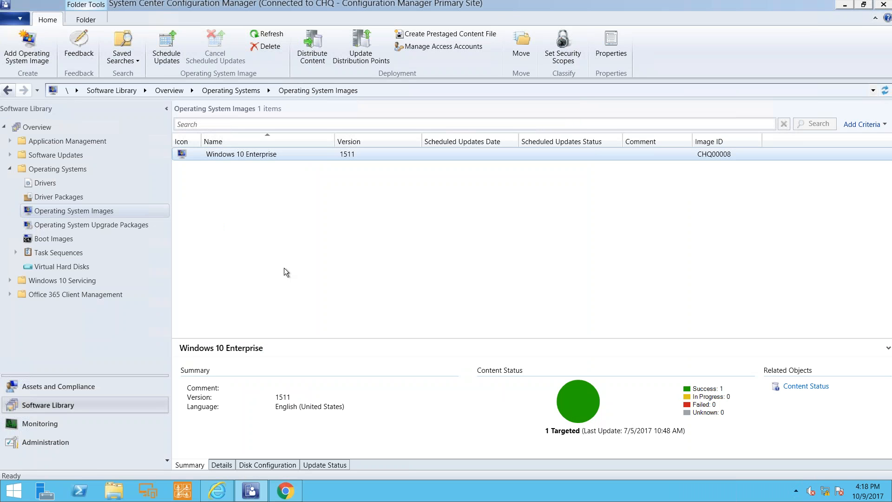
Examine the source directory of the Windows 10 Source operating system upgrade package and close its properties.
{"action": "left_click", "coordinate": [100, 224]}
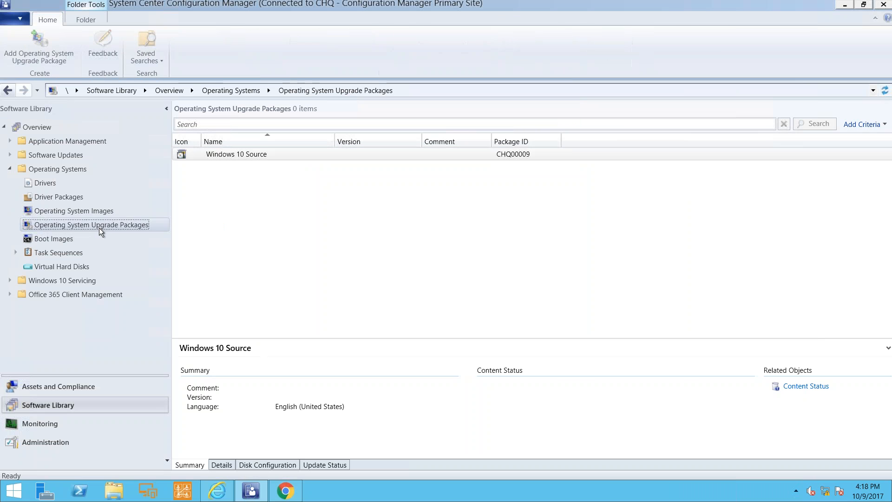
{"action": "right_click", "coordinate": [247, 155]}
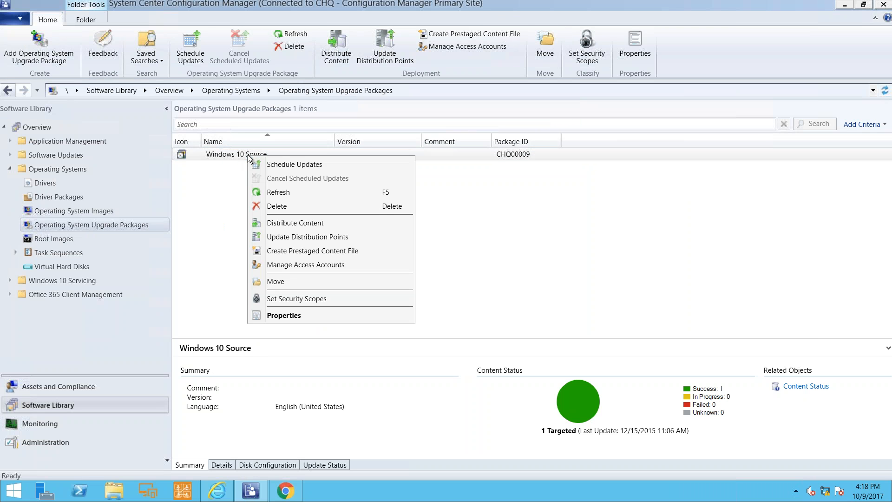
{"action": "left_click", "coordinate": [305, 316]}
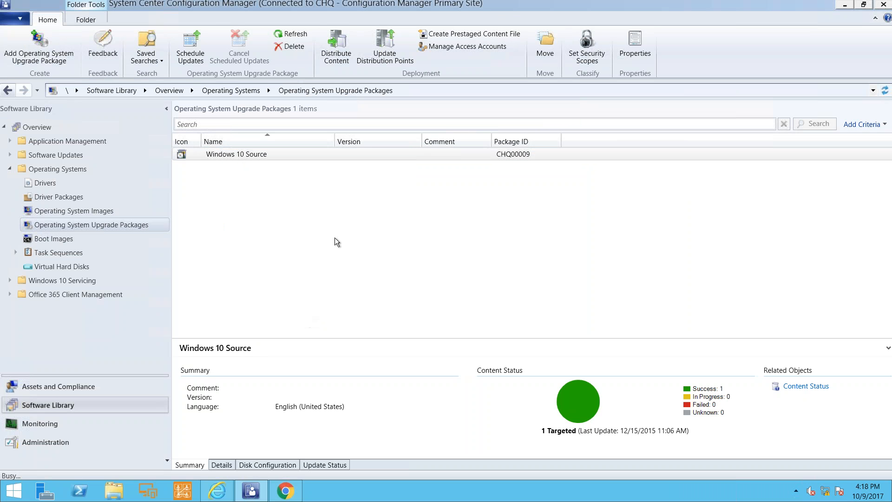
{"action": "left_click", "coordinate": [378, 132]}
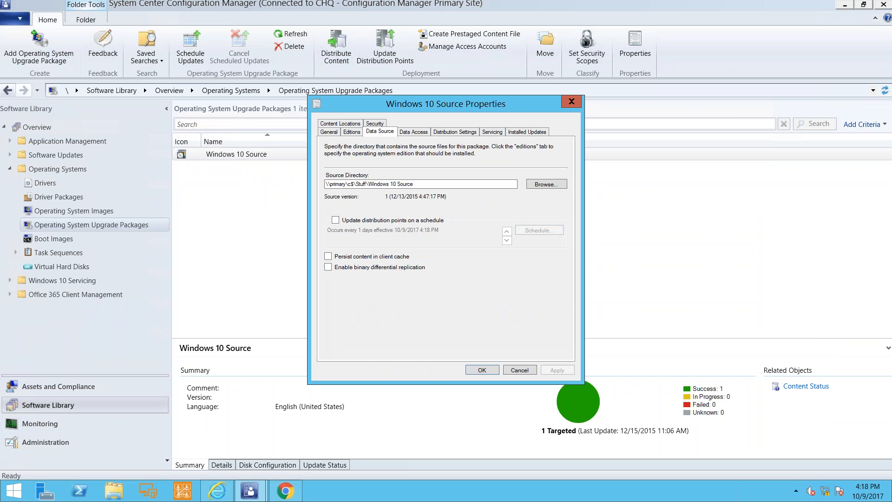
{"action": "key", "text": "Escape"}
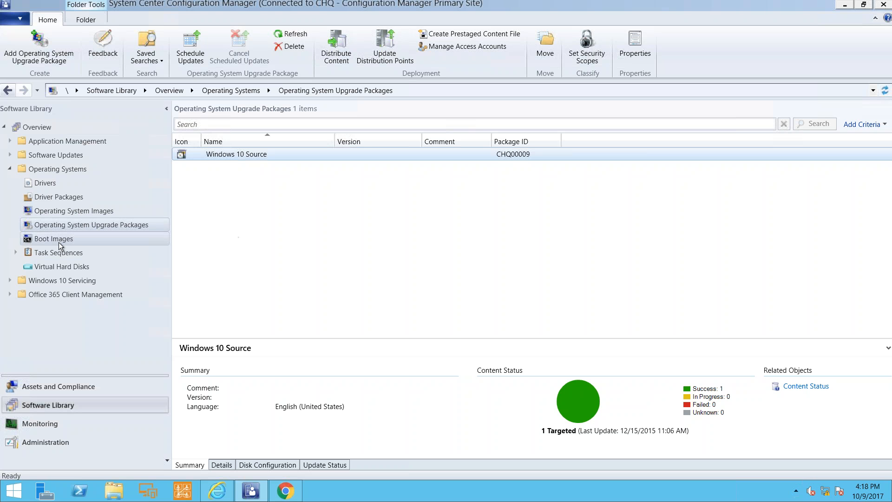
Open the Install Windows 10 task sequence for editing and move its editor window aside.
{"action": "left_click", "coordinate": [64, 254]}
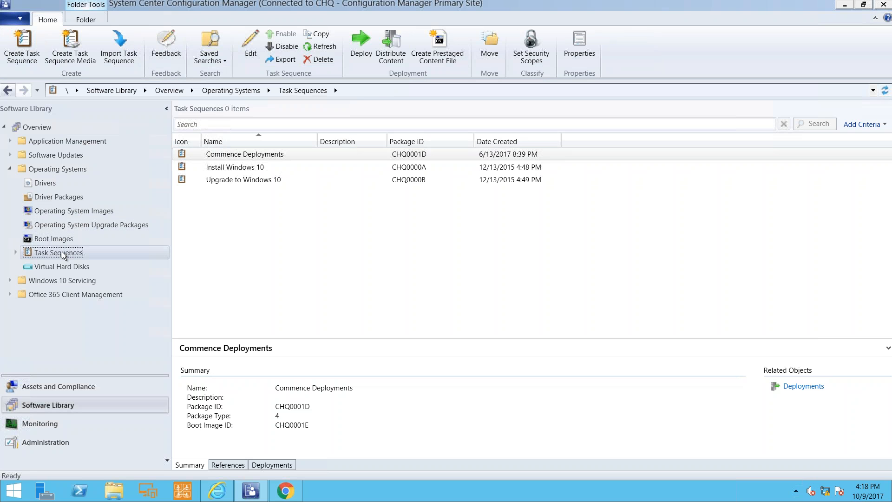
{"action": "left_click", "coordinate": [228, 171]}
{"action": "right_click", "coordinate": [228, 170]}
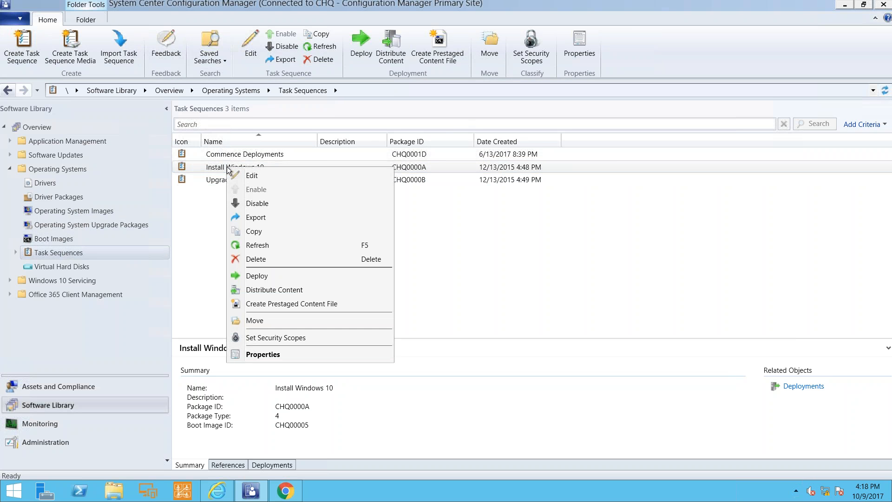
{"action": "left_click", "coordinate": [243, 176]}
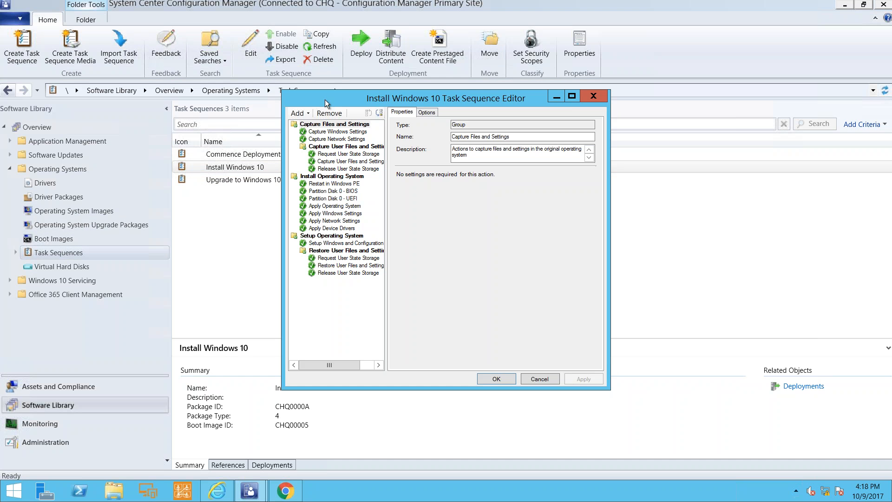
{"action": "left_click_drag", "start_coordinate": [325, 99], "coordinate": [77, 92]}
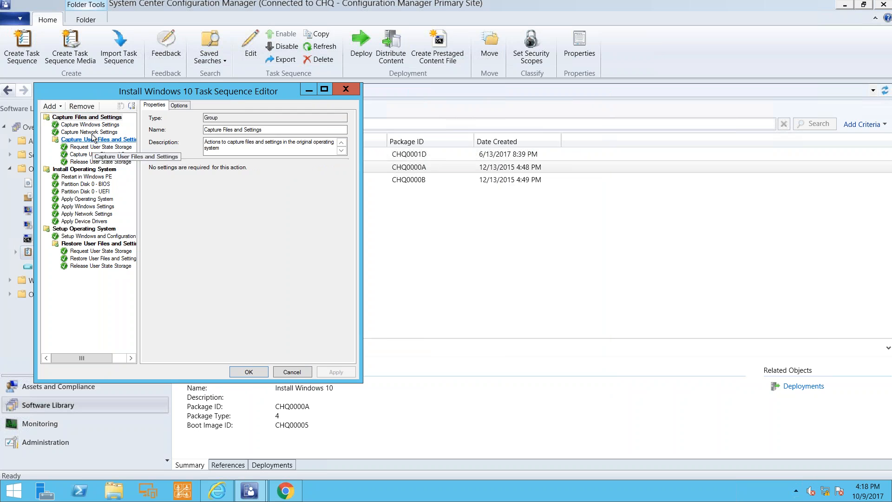
Review the Install Windows 10 sequence's Windows PE restart, operating system, Windows settings, network settings, and Windows and Configuration Manager setup steps.
{"action": "left_click", "coordinate": [98, 179]}
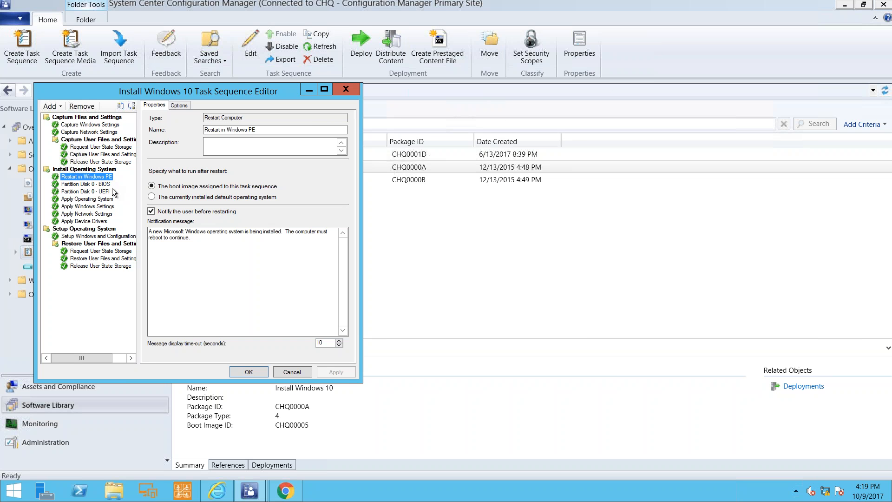
{"action": "left_click", "coordinate": [110, 199]}
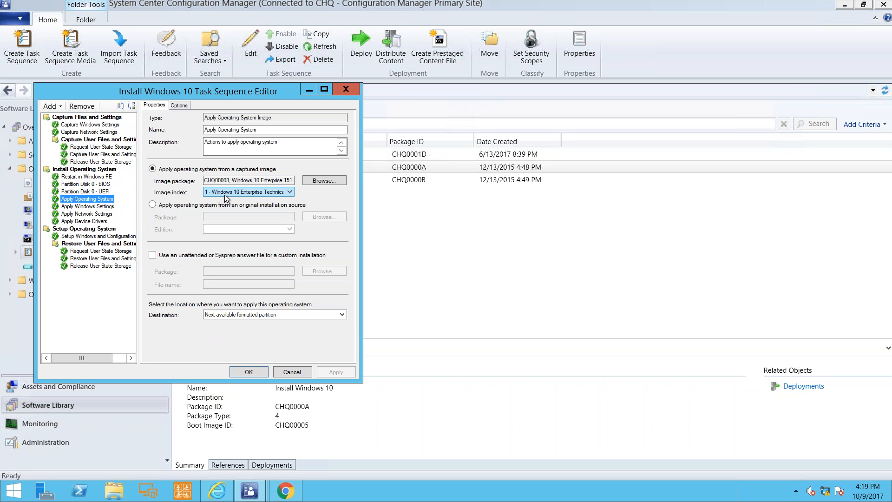
{"action": "left_click", "coordinate": [110, 207]}
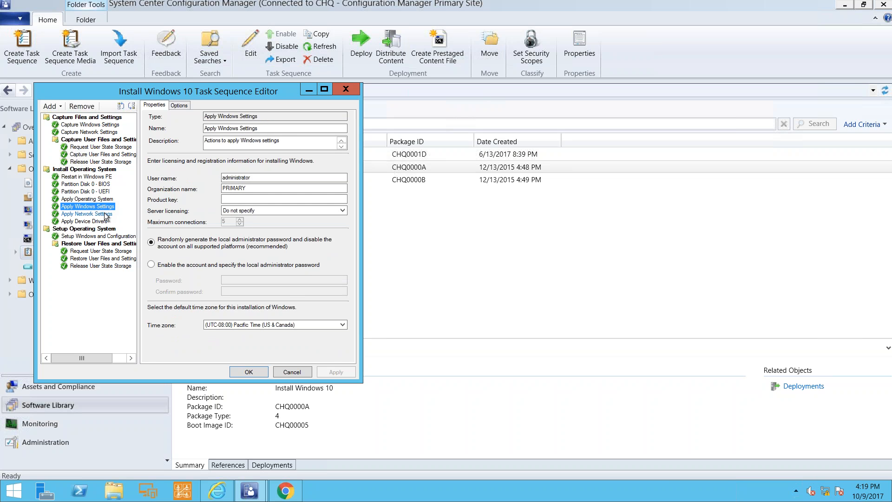
{"action": "left_click", "coordinate": [101, 215]}
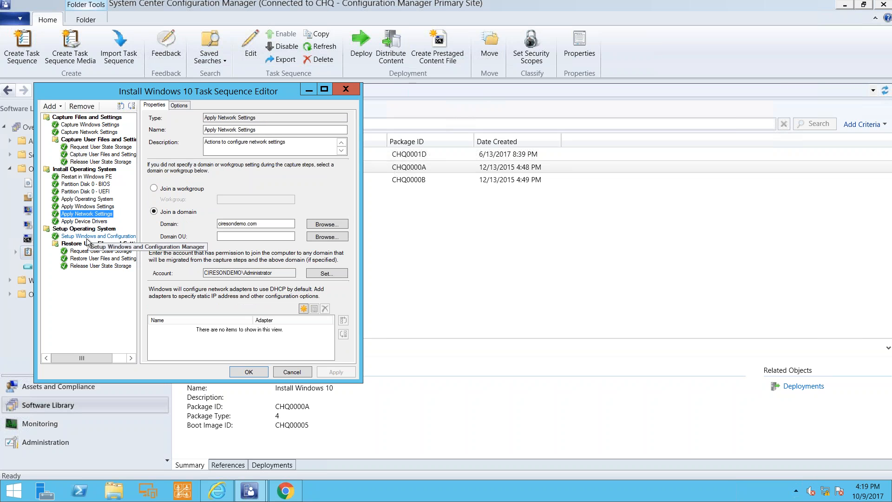
{"action": "left_click", "coordinate": [87, 237]}
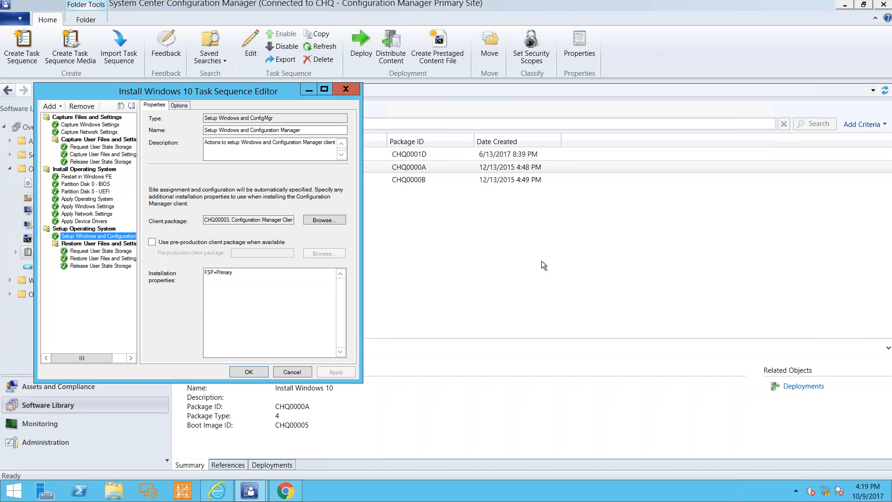
{"action": "key", "text": "Escape"}
Open the Upgrade to Windows 10 task sequence for editing and arrange its editor side by side with the Install Windows 10 editor.
{"action": "left_click", "coordinate": [391, 181]}
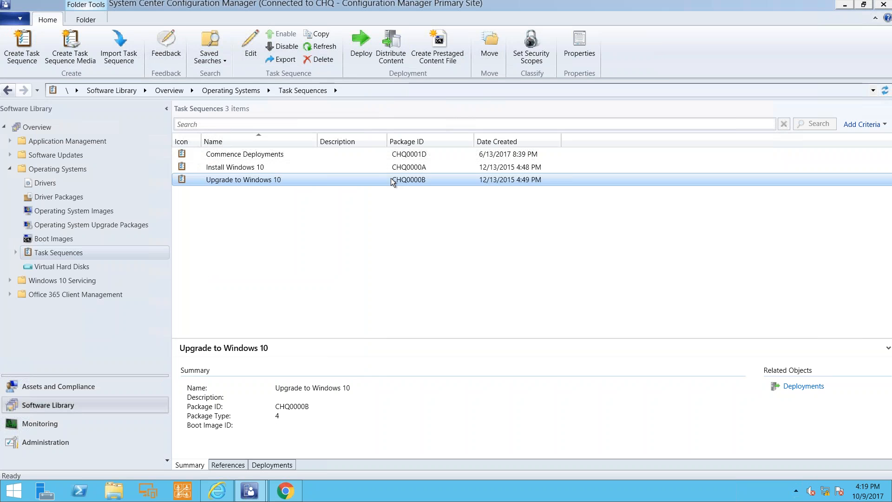
{"action": "right_click", "coordinate": [392, 182]}
{"action": "left_click", "coordinate": [421, 189]}
{"action": "left_click_drag", "start_coordinate": [425, 99], "coordinate": [592, 97]}
{"action": "mouse_move", "coordinate": [248, 491]}
{"action": "left_click", "coordinate": [249, 469]}
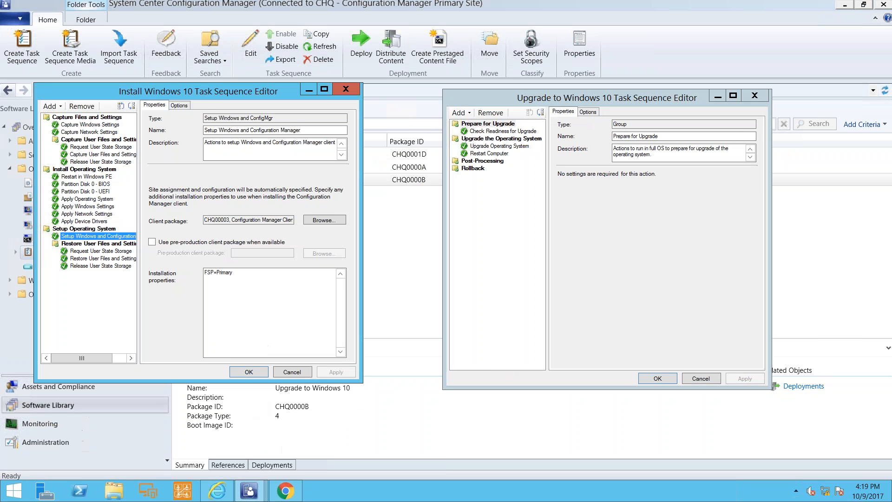
{"action": "left_click_drag", "start_coordinate": [259, 95], "coordinate": [316, 99]}
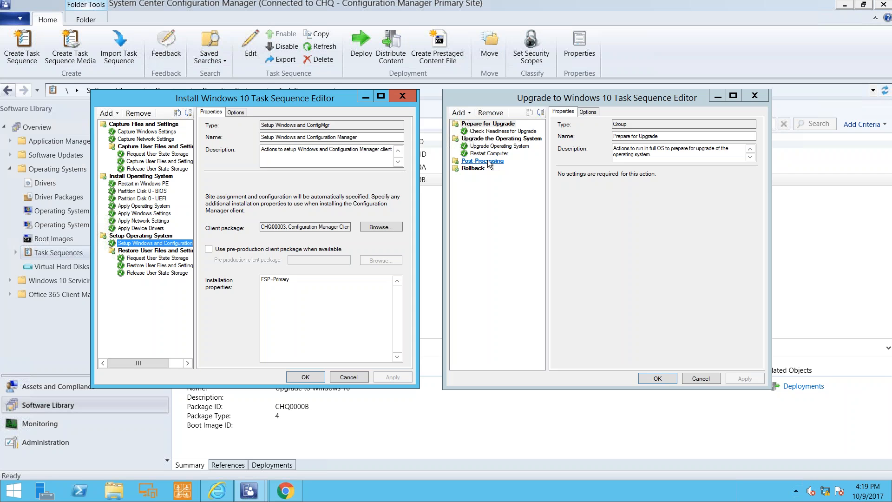
Review the upgrade sequence's readiness check, Upgrade Operating System, restart, Post-Processing and Rollback items, and close both task sequence editors without changes.
{"action": "left_click", "coordinate": [502, 131]}
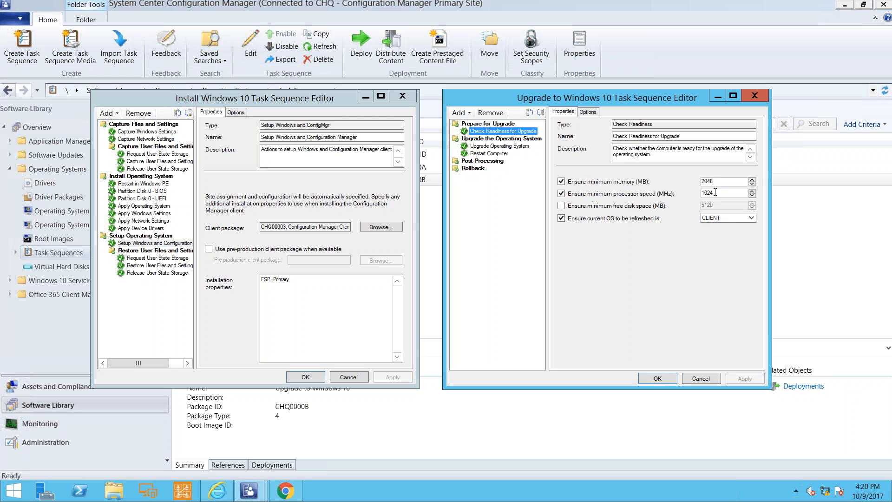
{"action": "left_click", "coordinate": [508, 148]}
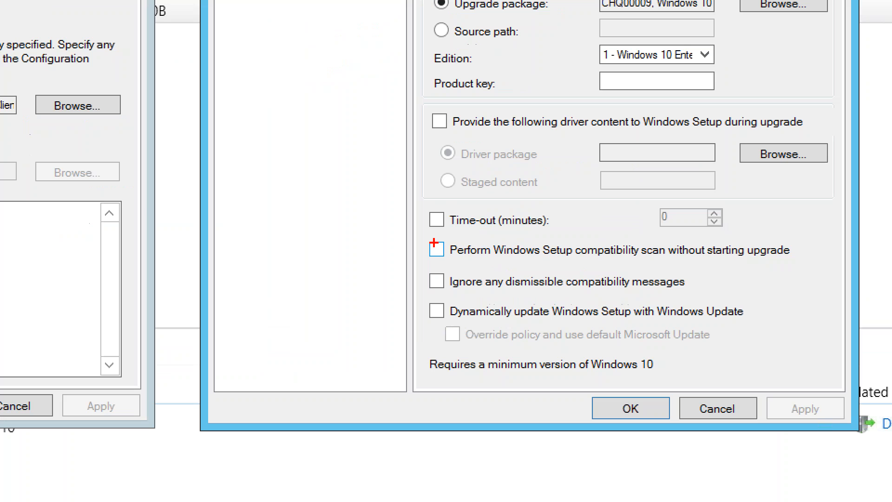
{"action": "mouse_move", "coordinate": [422, 231]}
{"action": "left_mouse_down"}
{"action": "mouse_move", "coordinate": [484, 261]}
{"action": "mouse_move", "coordinate": [798, 280]}
{"action": "left_mouse_up"}
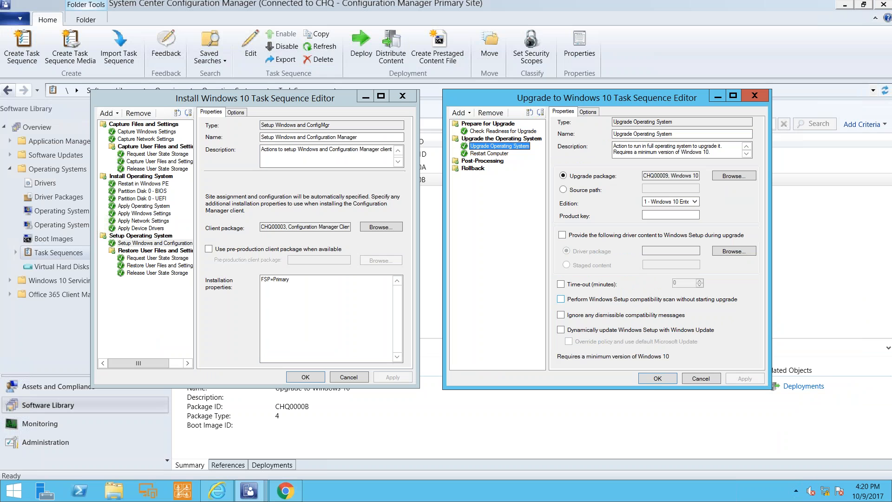
{"action": "left_click", "coordinate": [491, 154]}
{"action": "left_click", "coordinate": [492, 162]}
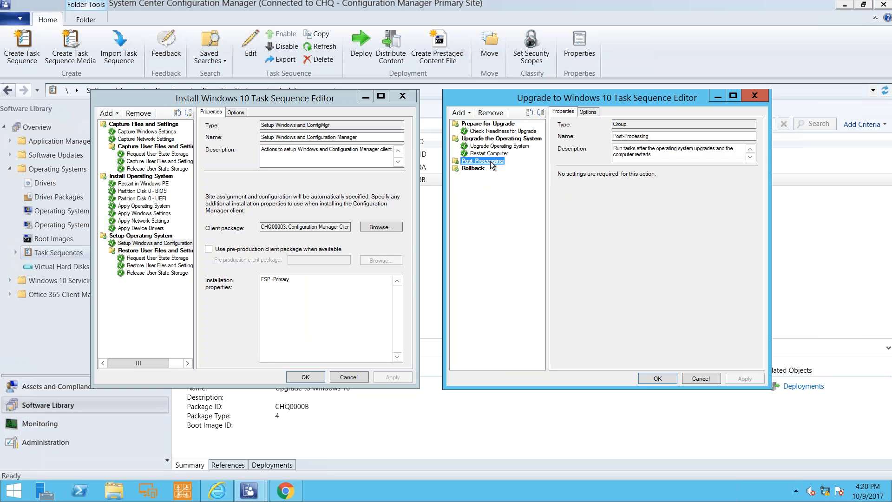
{"action": "left_click", "coordinate": [481, 170]}
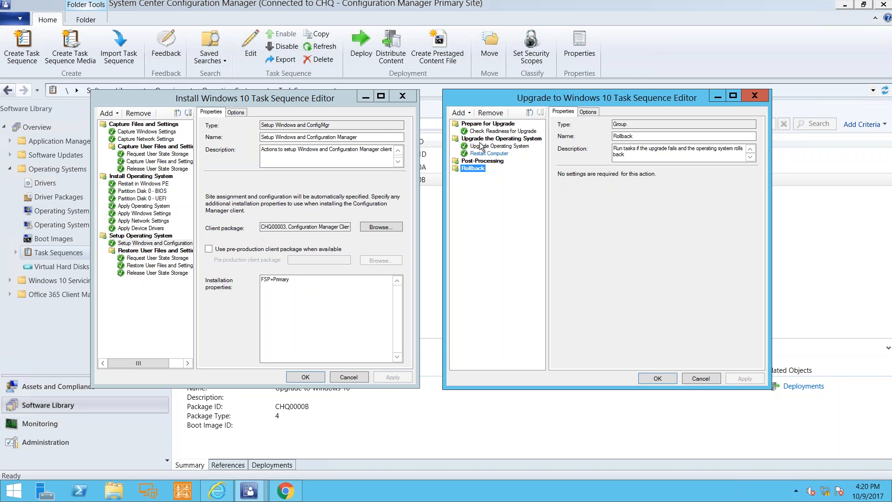
{"action": "left_click", "coordinate": [702, 377]}
{"action": "left_click", "coordinate": [359, 377]}
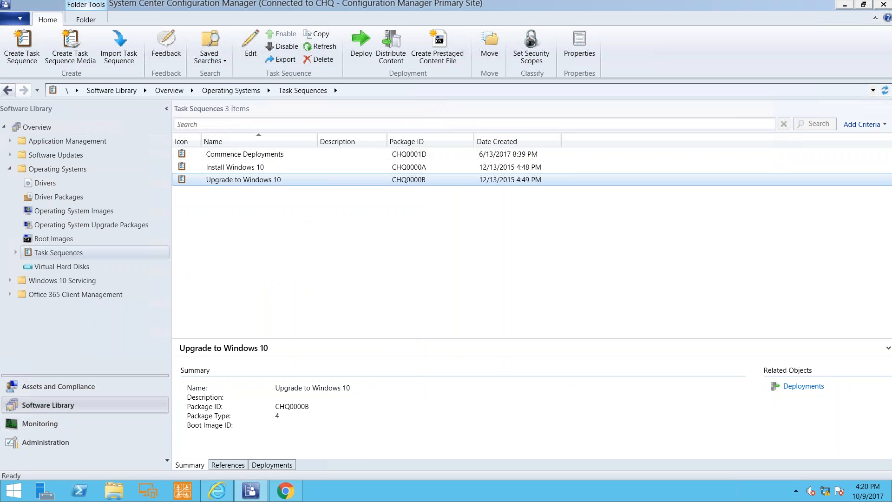
Check the content referenced by the Upgrade to Windows 10 task sequence and its distribution compliance.
{"action": "left_click", "coordinate": [228, 465]}
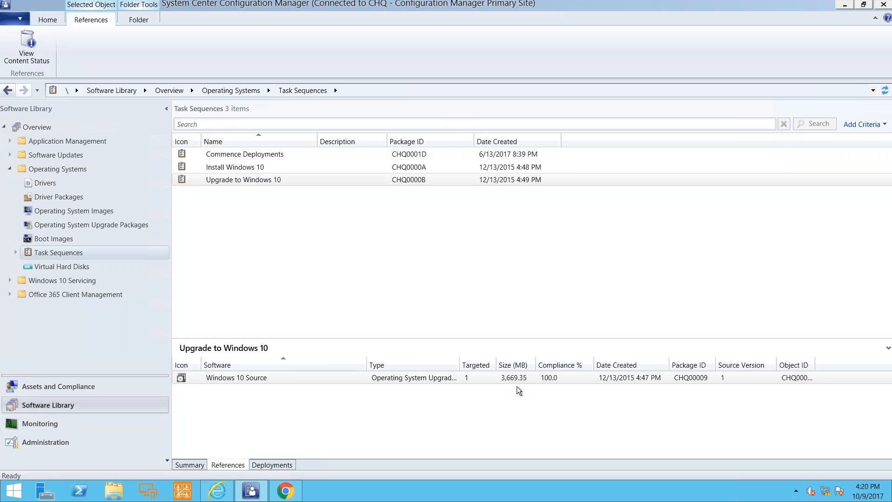
{"action": "left_click", "coordinate": [306, 182]}
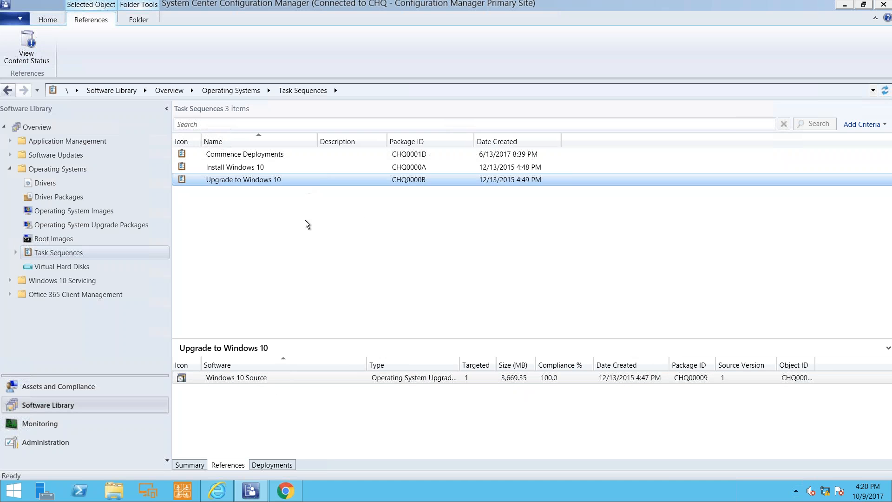
{"action": "left_click", "coordinate": [245, 379]}
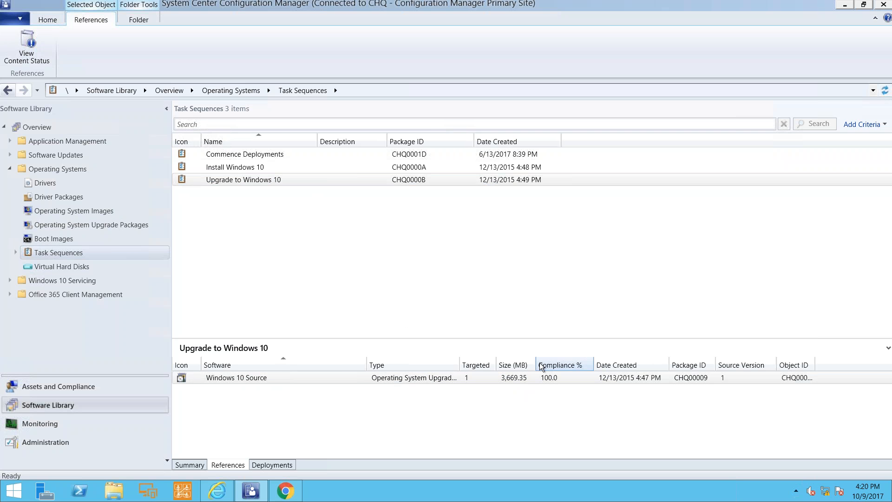
Check the Install Windows 10 task sequence's referenced boot image, client package, User State Migration Tool package and operating system image.
{"action": "left_click", "coordinate": [260, 167]}
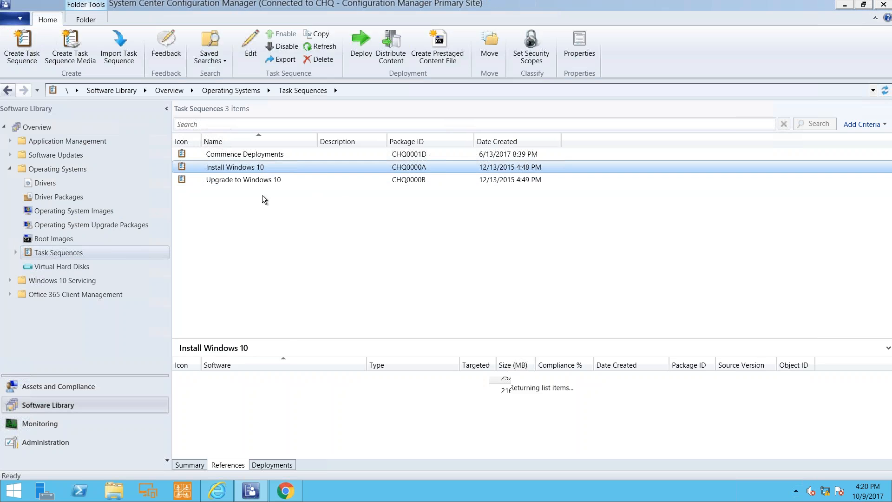
{"action": "left_click", "coordinate": [265, 381]}
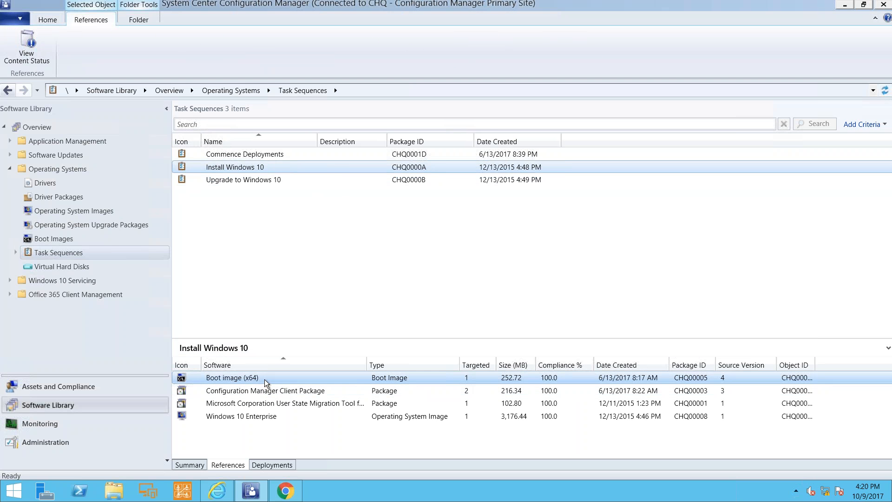
{"action": "left_click", "coordinate": [277, 391]}
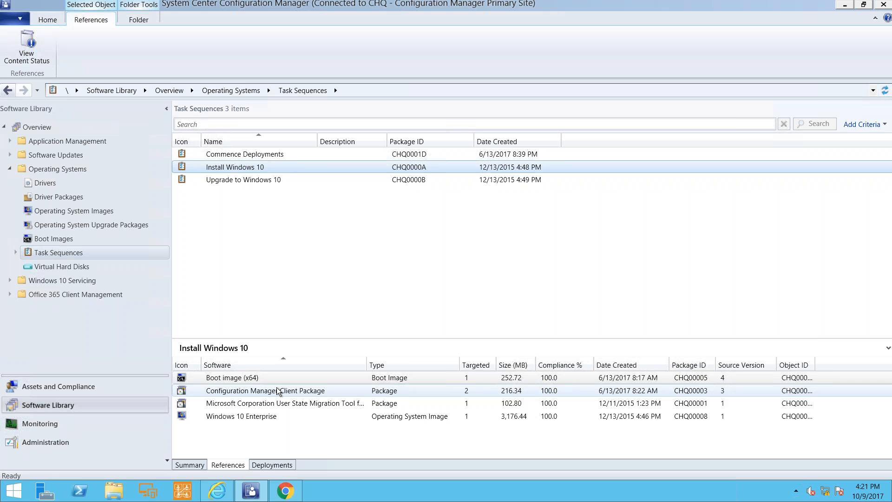
{"action": "left_click", "coordinate": [290, 403]}
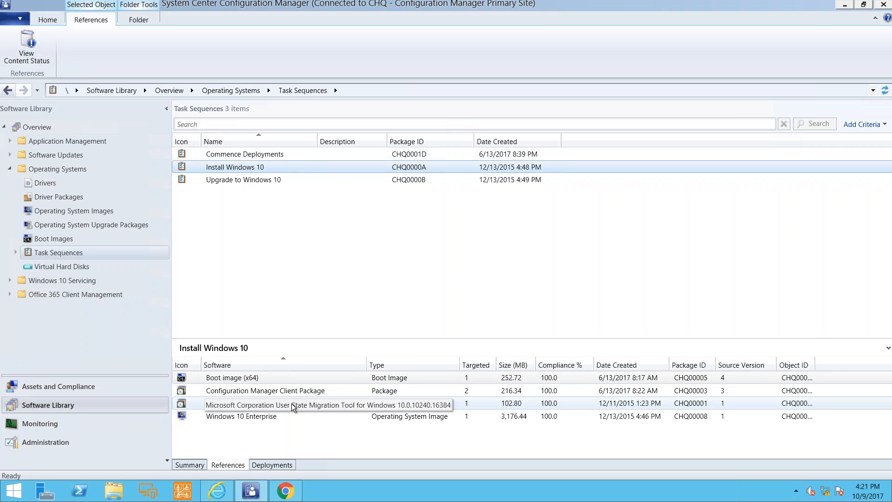
{"action": "left_click", "coordinate": [290, 416]}
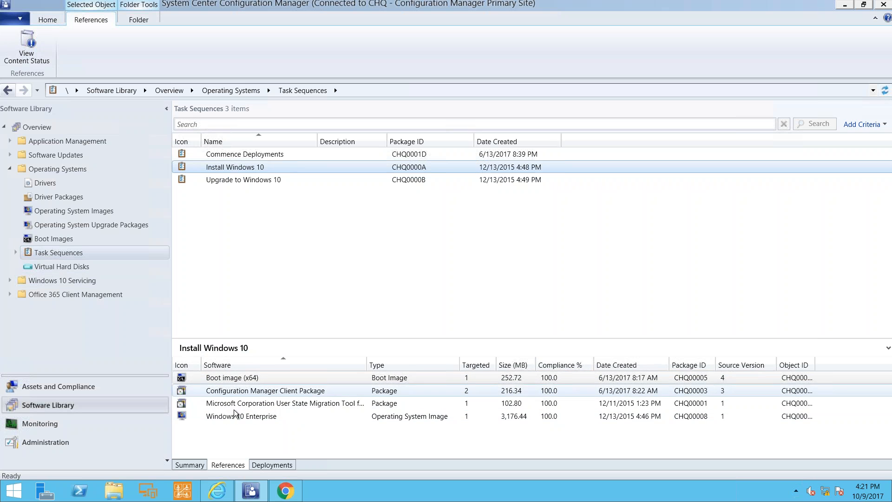
Check the existing deployments of the Install Windows 10 and Upgrade to Windows 10 task sequences.
{"action": "left_click", "coordinate": [276, 465]}
{"action": "left_click", "coordinate": [220, 378]}
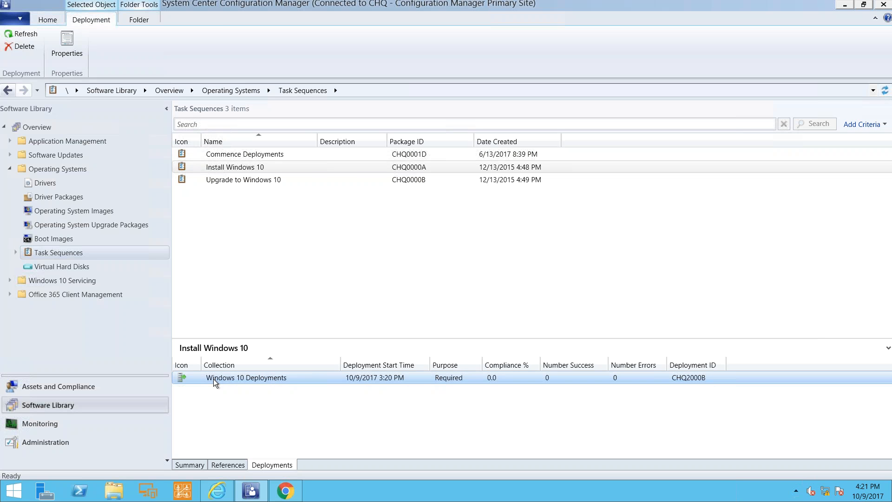
{"action": "left_click", "coordinate": [250, 181]}
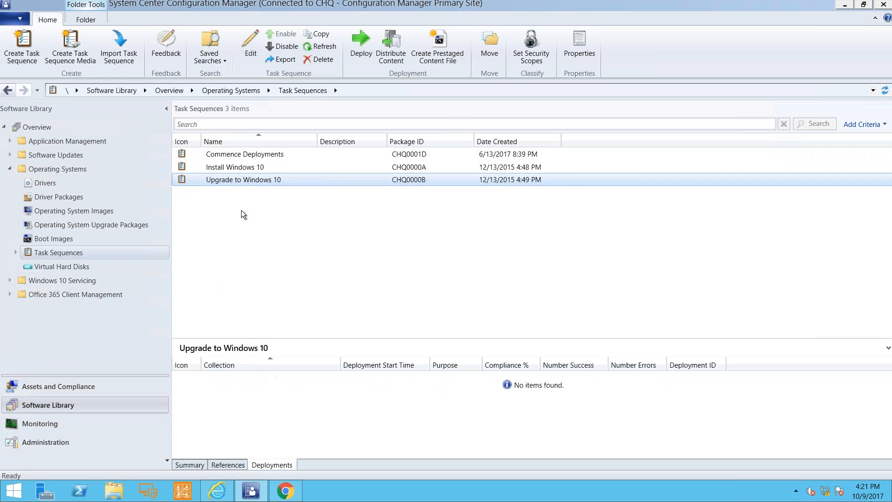
Start deploying the Upgrade to Windows 10 task sequence, unhide collections above the site's minimum size, and choose All Workstations as the target collection.
{"action": "left_click", "coordinate": [247, 180]}
{"action": "right_click", "coordinate": [247, 181]}
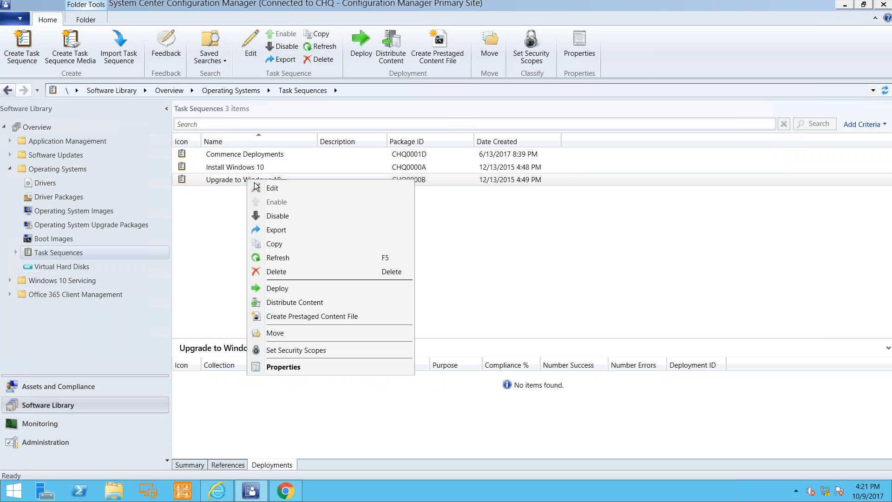
{"action": "left_click", "coordinate": [295, 292]}
{"action": "left_click", "coordinate": [589, 193]}
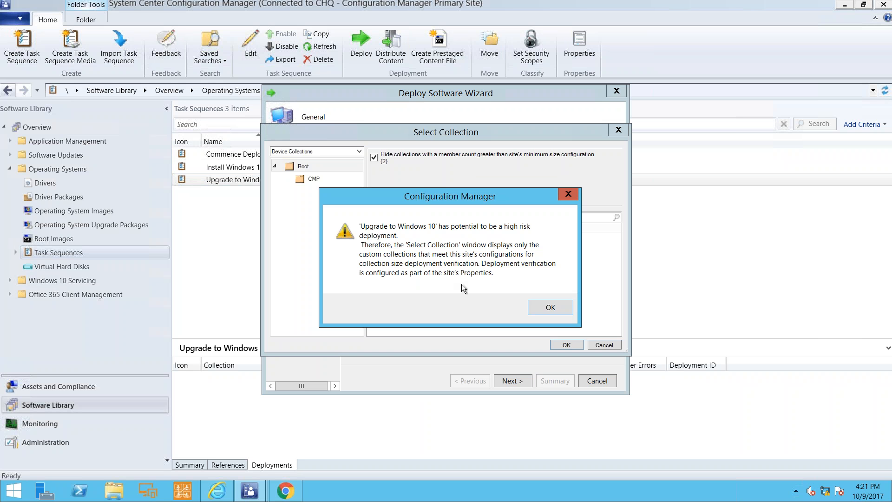
{"action": "left_click", "coordinate": [537, 305]}
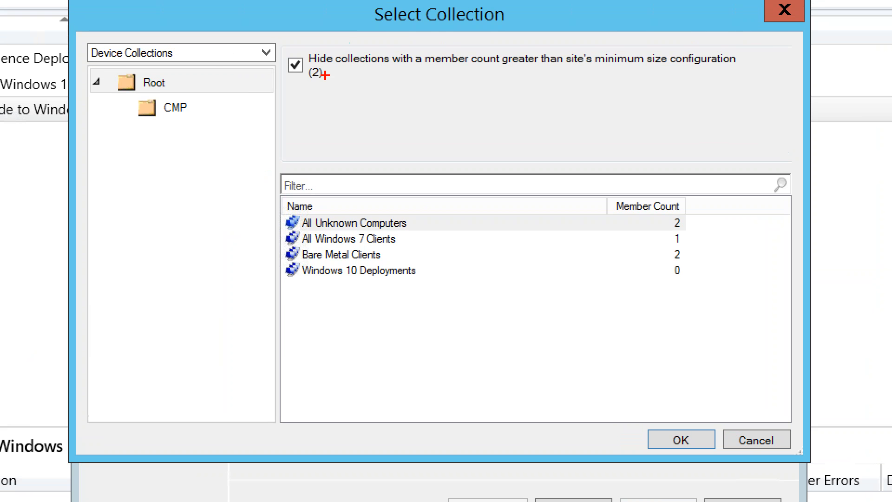
{"action": "left_click_drag", "start_coordinate": [284, 52], "coordinate": [334, 98]}
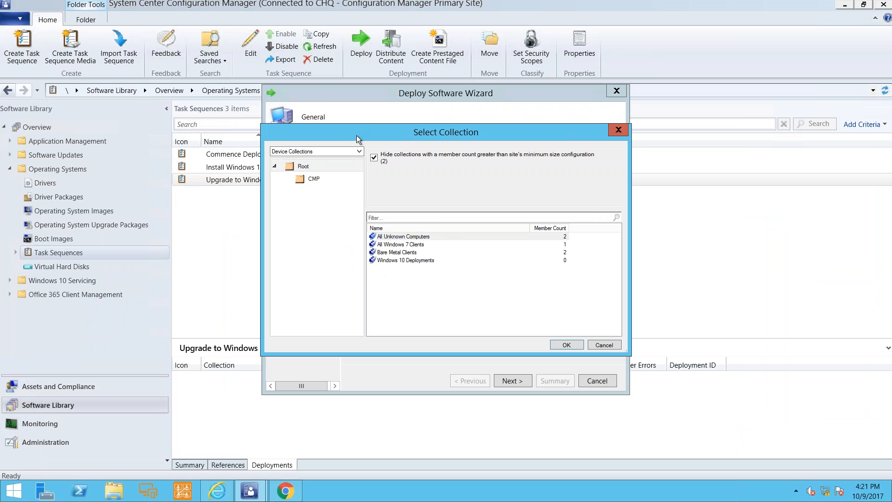
{"action": "left_click", "coordinate": [375, 158]}
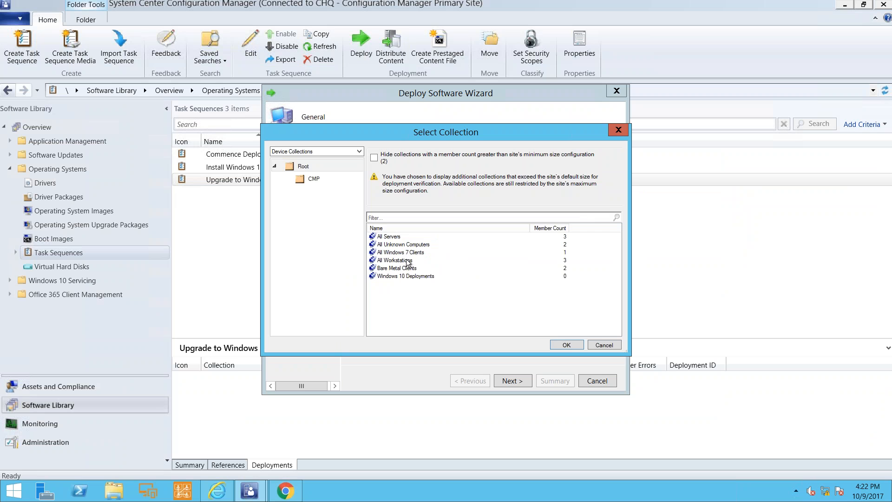
{"action": "left_click", "coordinate": [408, 261]}
{"action": "left_click", "coordinate": [569, 345]}
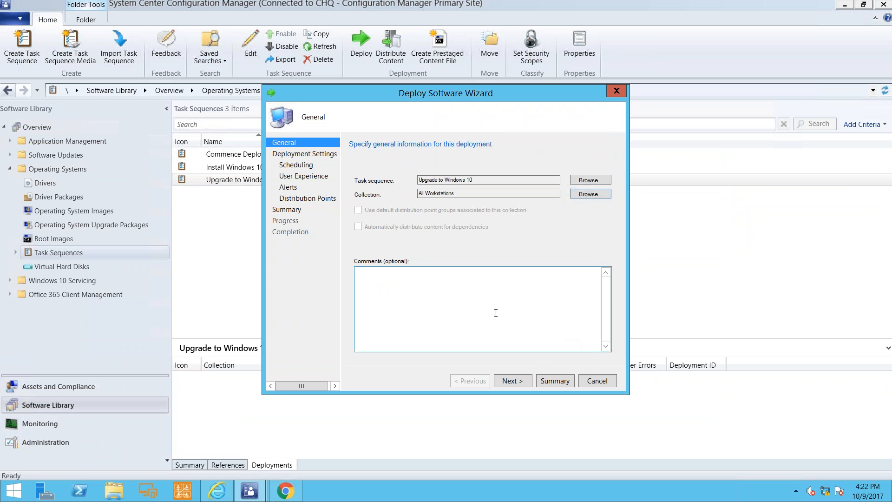
Proceed to the deployment settings and set the deployment purpose to Required.
{"action": "left_click", "coordinate": [523, 381]}
{"action": "left_click", "coordinate": [429, 191]}
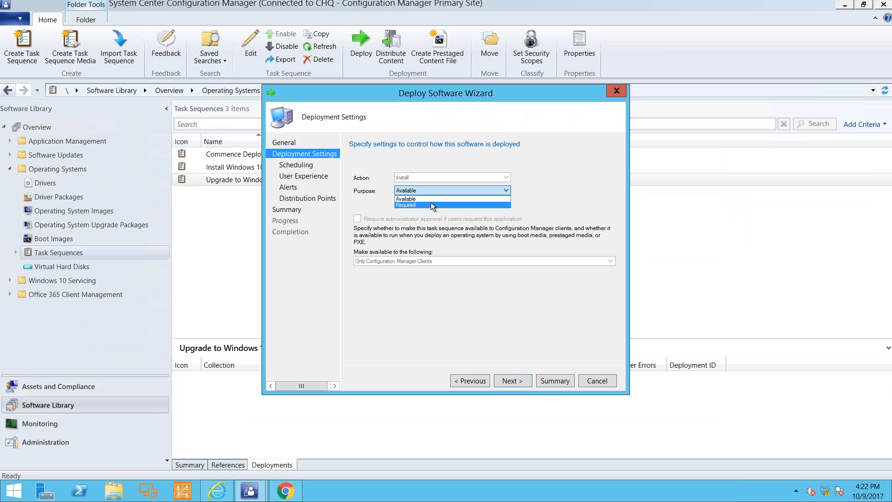
{"action": "left_click", "coordinate": [431, 203]}
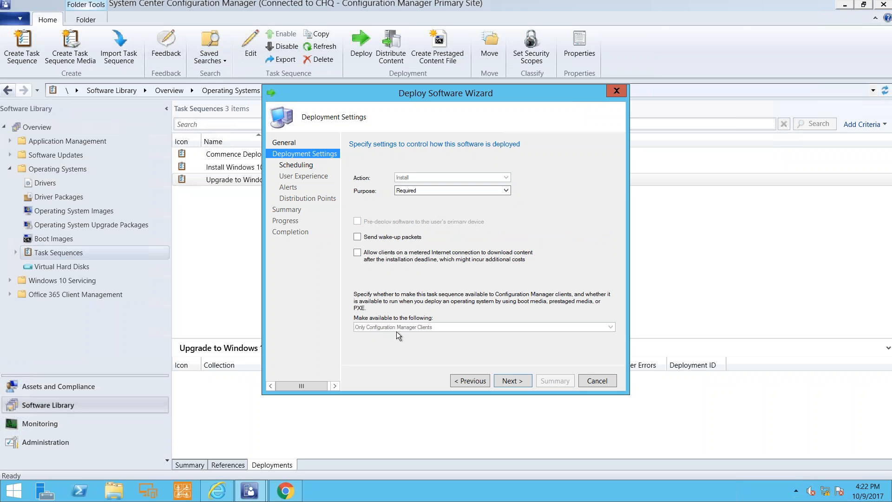
Accept the high-risk deployment verification to reach the scheduling settings, and abandon the deployment without saving.
{"action": "left_click", "coordinate": [513, 379]}
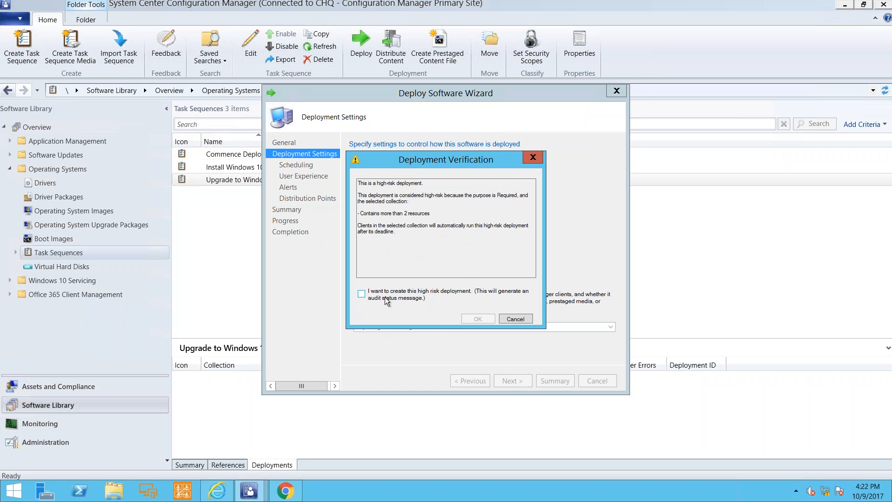
{"action": "left_click", "coordinate": [362, 294]}
{"action": "left_click", "coordinate": [476, 319]}
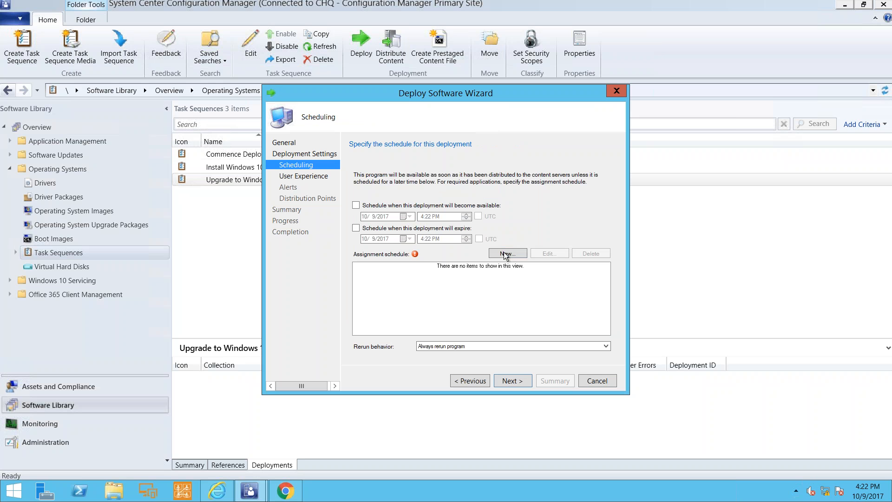
{"action": "left_click", "coordinate": [591, 381]}
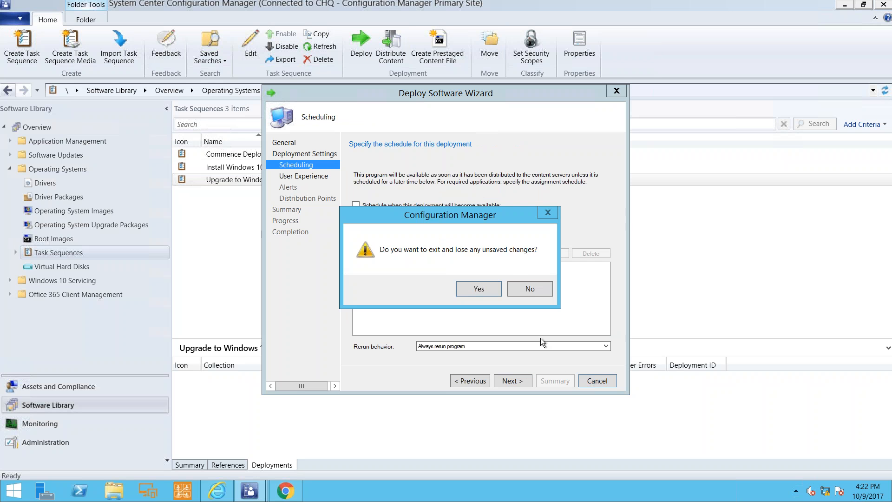
{"action": "left_click", "coordinate": [480, 288]}
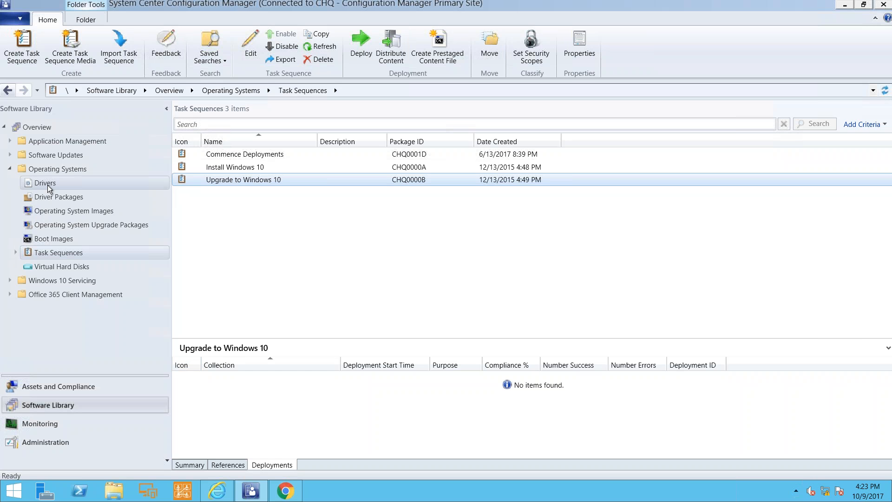
Try enabling command support (testing only) in the Commence Boot Image's customization properties, and discard the change.
{"action": "left_click", "coordinate": [58, 239]}
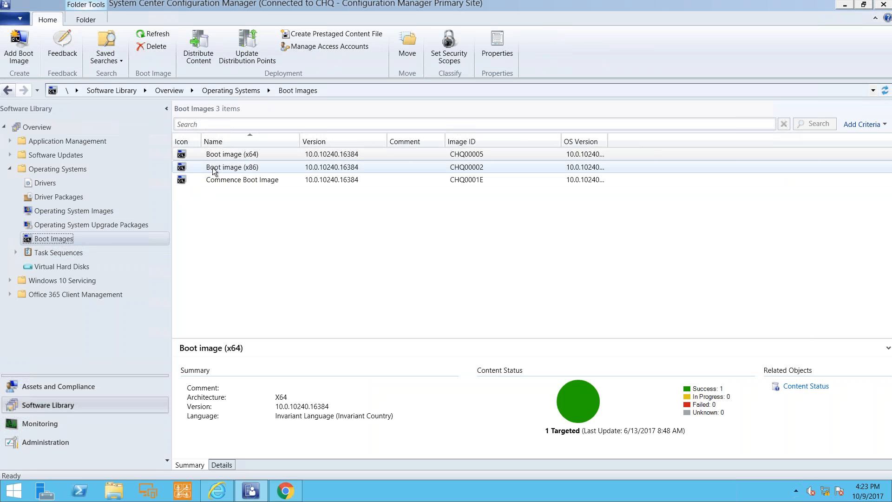
{"action": "left_click", "coordinate": [240, 182]}
{"action": "right_click", "coordinate": [240, 182]}
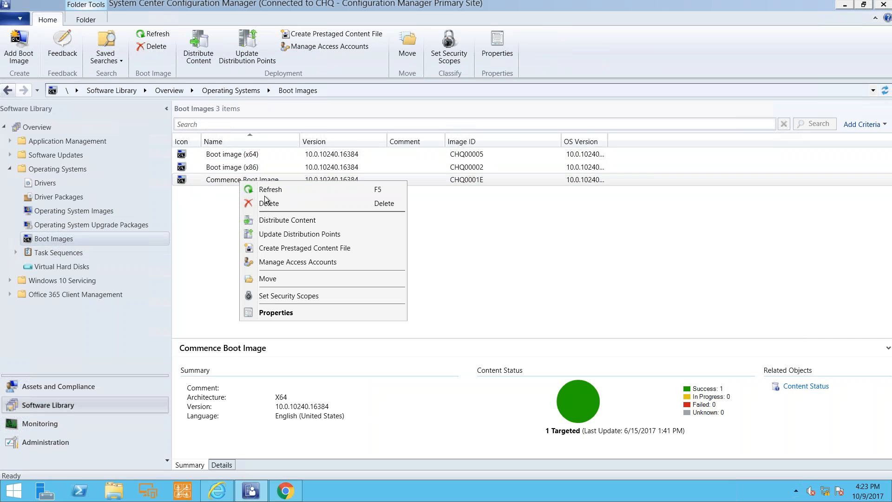
{"action": "left_click", "coordinate": [295, 312]}
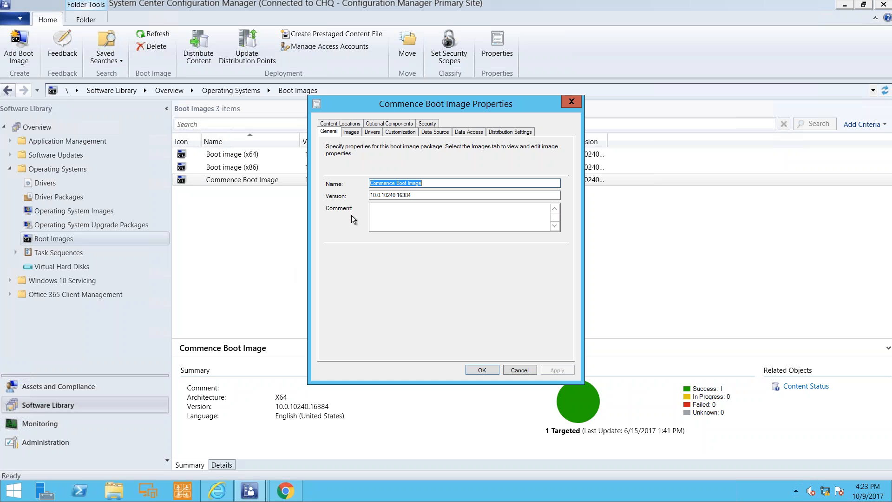
{"action": "left_click", "coordinate": [395, 132]}
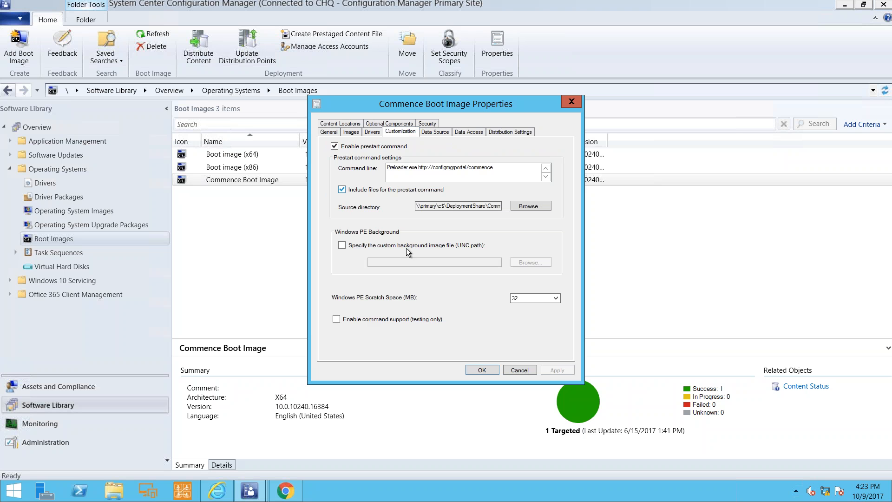
{"action": "left_click", "coordinate": [392, 321]}
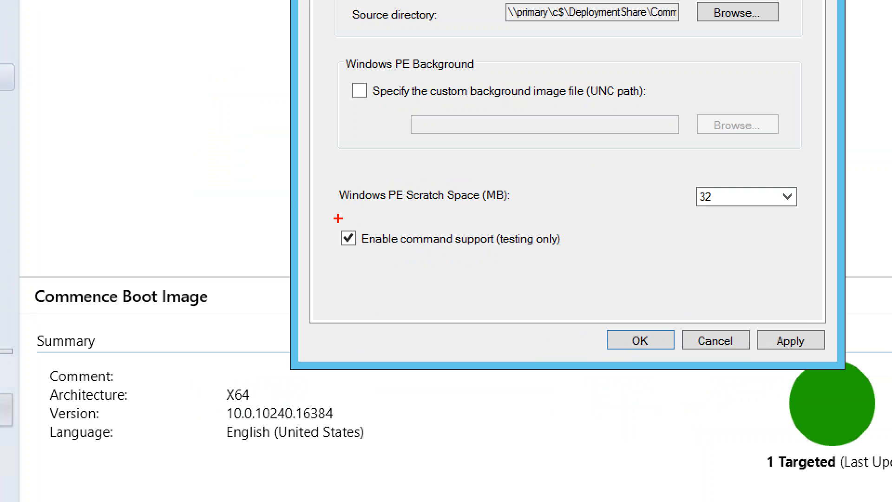
{"action": "left_click_drag", "start_coordinate": [325, 219], "coordinate": [571, 266]}
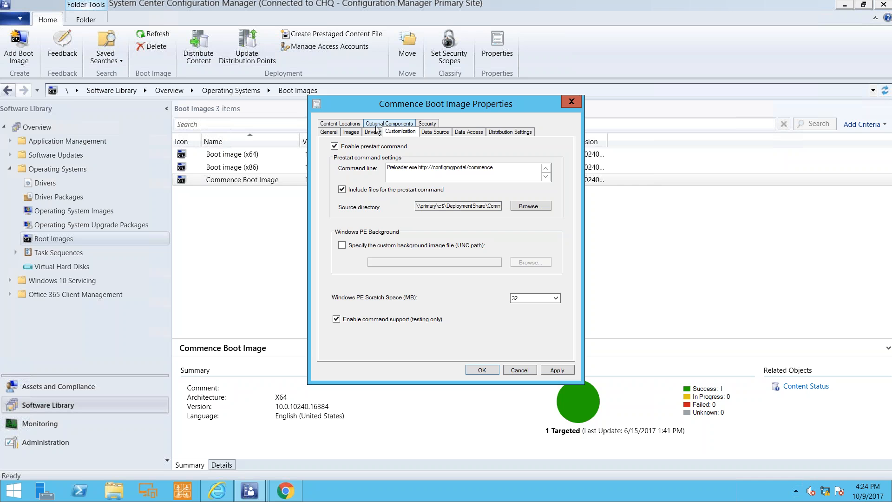
{"action": "left_click", "coordinate": [517, 372]}
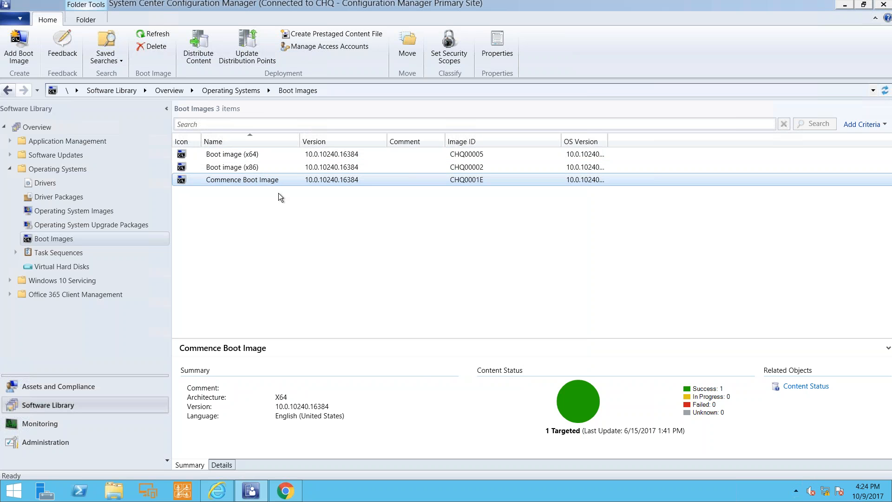
Check the data source settings in the Commence Boot Image's properties.
{"action": "right_click", "coordinate": [239, 179]}
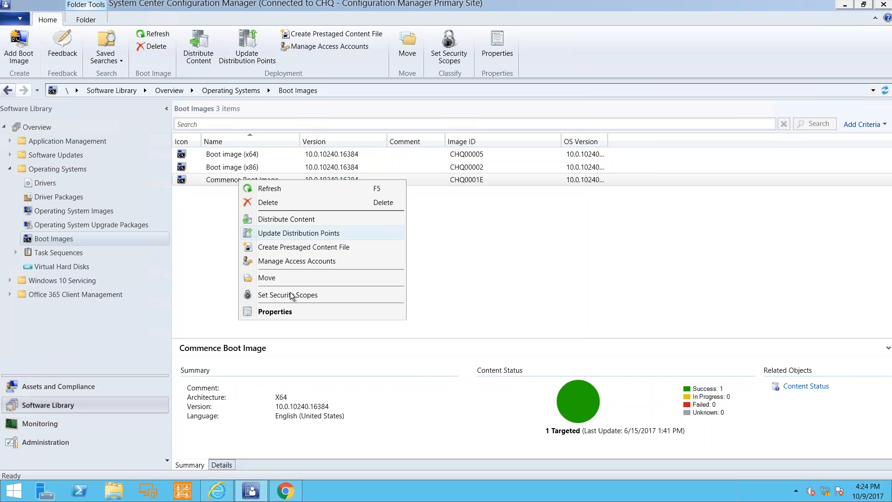
{"action": "left_click", "coordinate": [323, 317]}
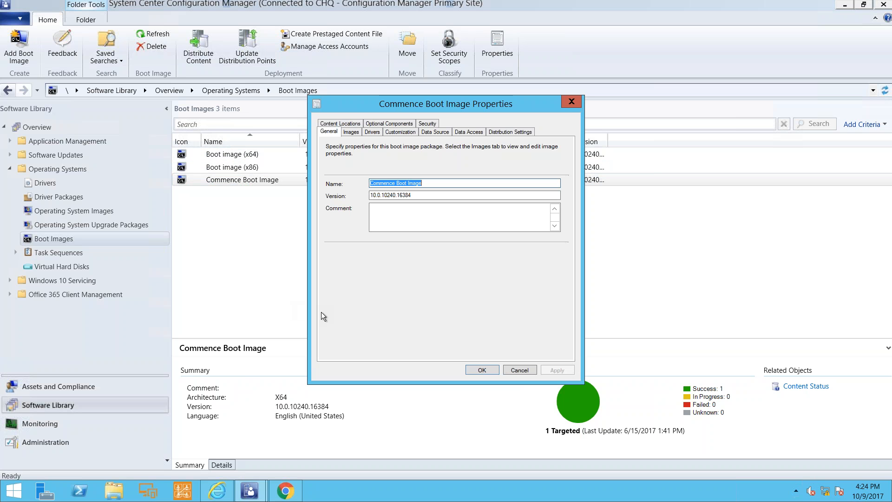
{"action": "left_click", "coordinate": [424, 134]}
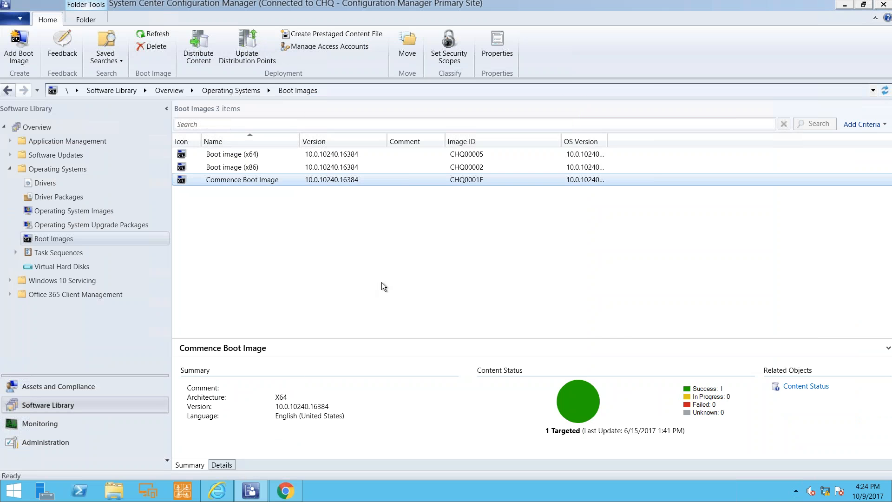
Review the available operating system images and operating system upgrade packages.
{"action": "left_click", "coordinate": [110, 210]}
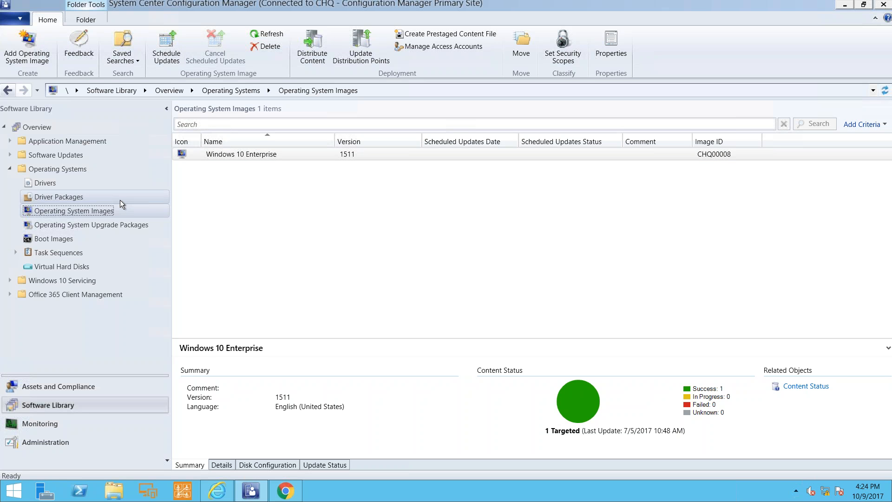
{"action": "left_click", "coordinate": [122, 224]}
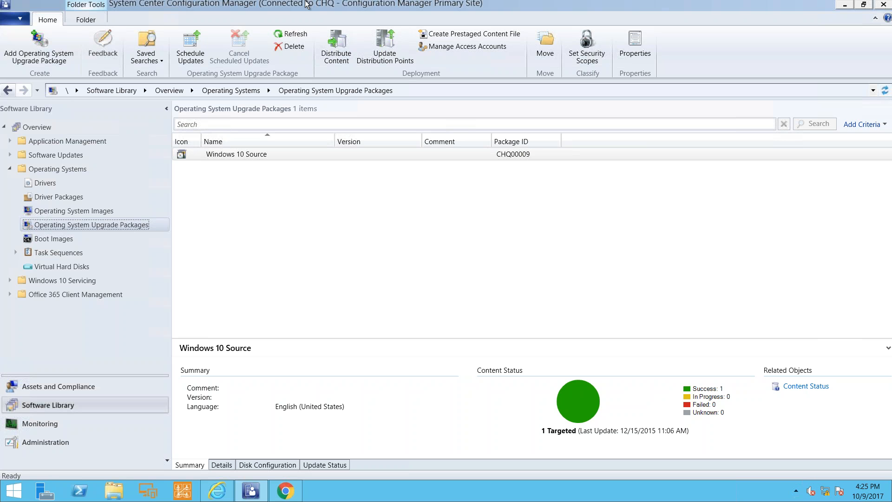
Minimize the remote desktop session to return to the slideshow, and advance to the Monitoring the Deployment Status slide.
{"action": "mouse_move", "coordinate": [553, 4]}
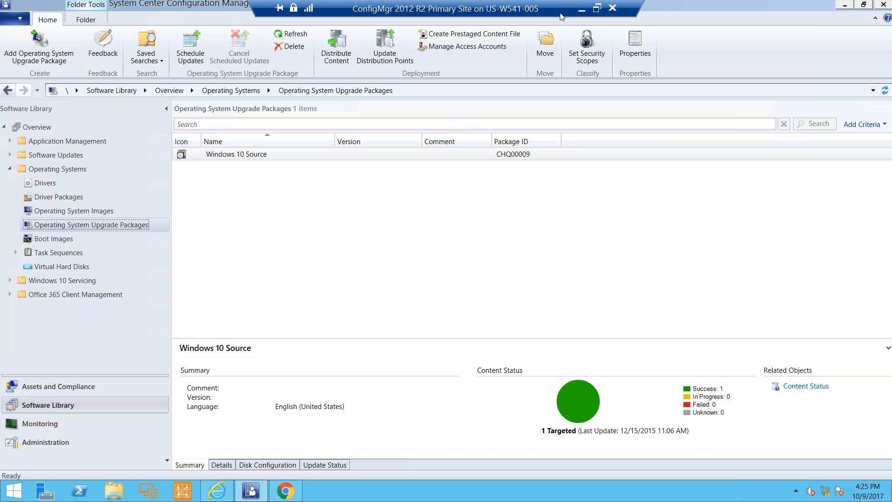
{"action": "left_click", "coordinate": [582, 12]}
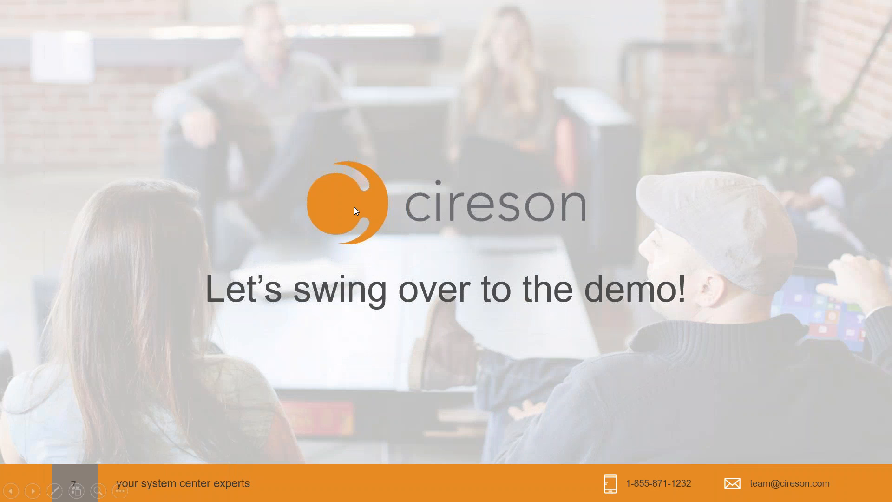
{"action": "left_click", "coordinate": [351, 208]}
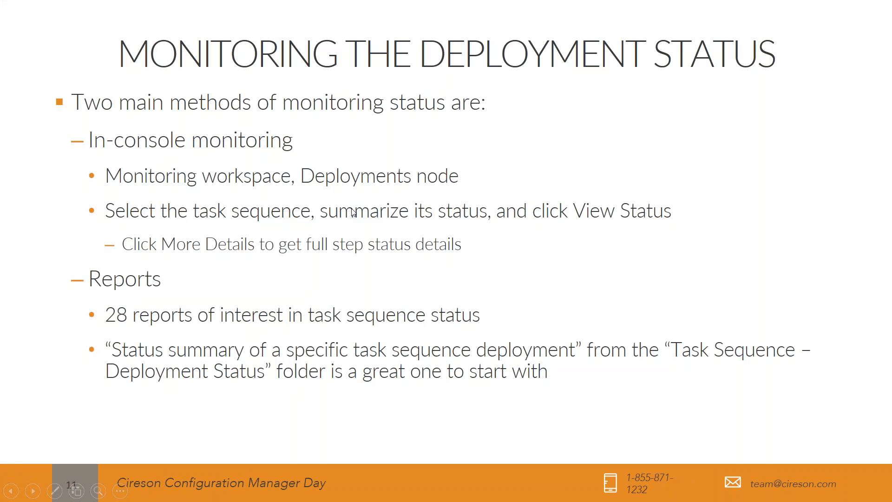
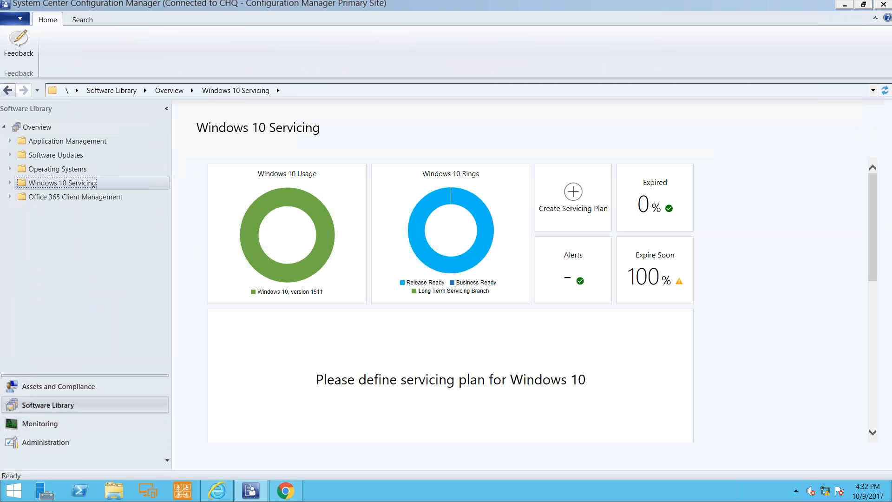
Review the Windows 10 Servicing dashboard and highlight the legend of the version lifecycle timeline.
{"action": "mouse_move", "coordinate": [264, 213]}
{"action": "left_click_drag", "start_coordinate": [872, 249], "coordinate": [881, 353]}
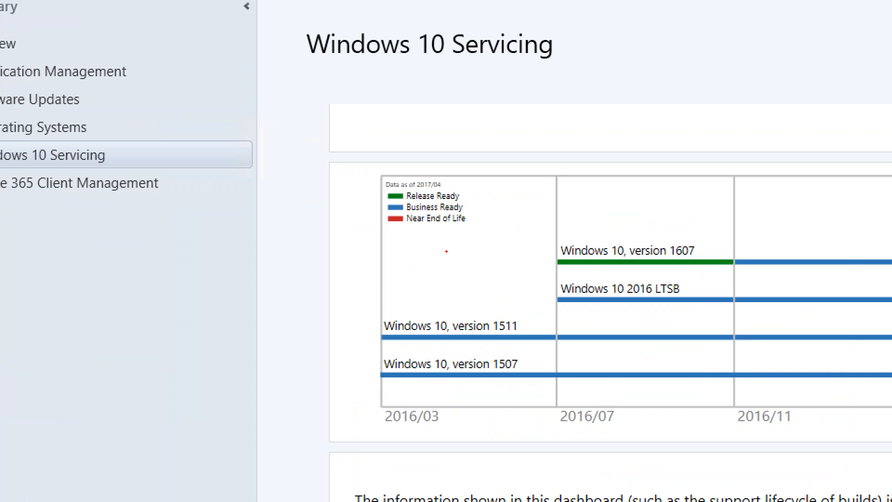
{"action": "left_click_drag", "start_coordinate": [367, 178], "coordinate": [479, 242]}
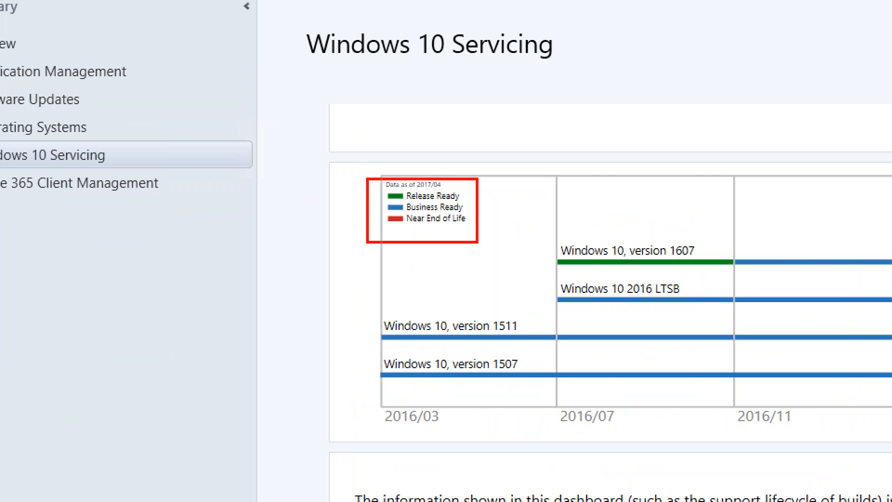
{"action": "key", "text": "Escape"}
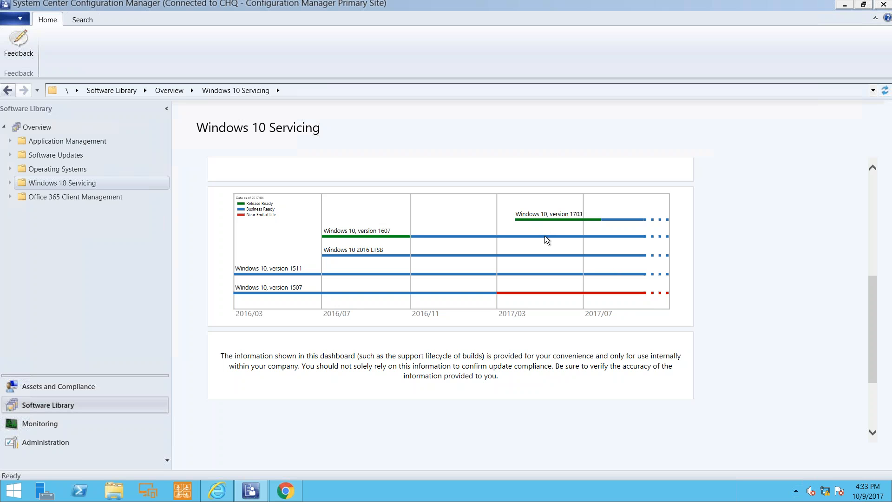
{"action": "left_click_drag", "start_coordinate": [872, 301], "coordinate": [880, 167]}
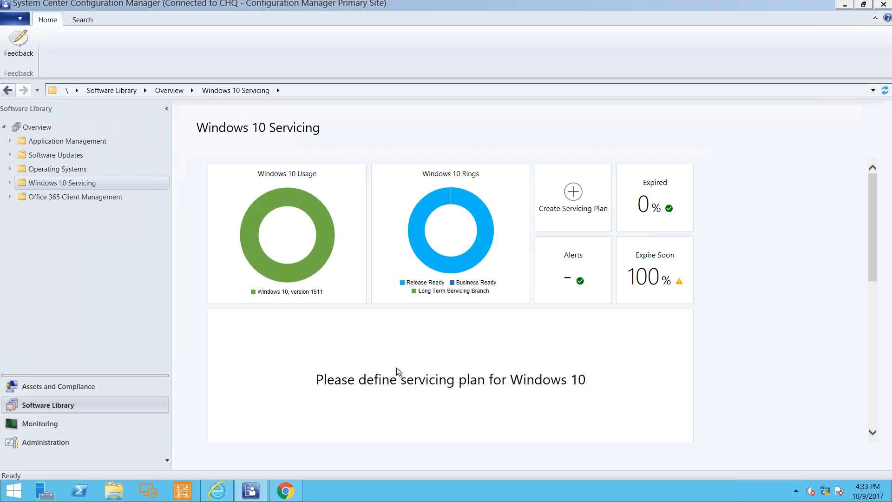
Start creating a servicing plan under Windows 10 Servicing and name it "Windows 10 1709".
{"action": "left_click", "coordinate": [11, 184]}
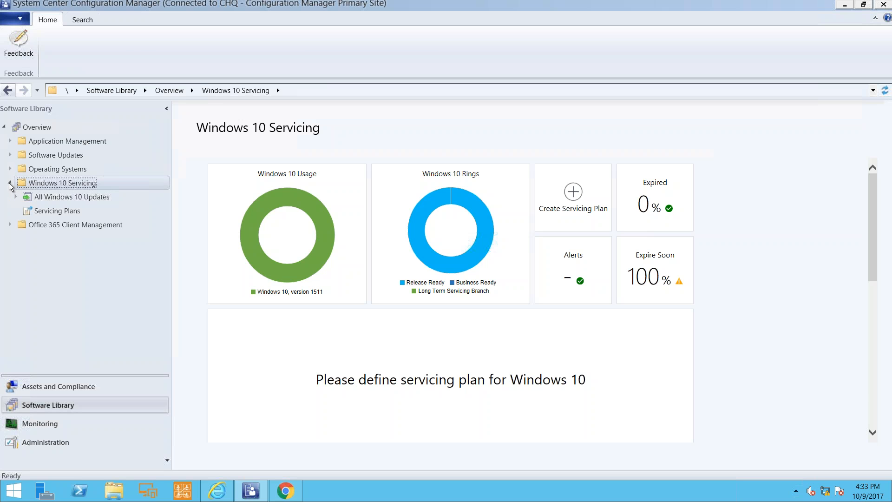
{"action": "left_click", "coordinate": [47, 213]}
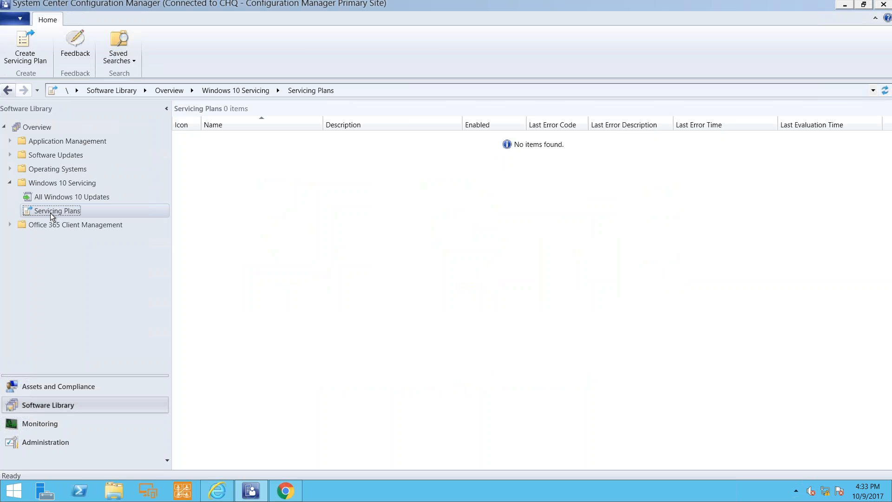
{"action": "right_click", "coordinate": [52, 213]}
{"action": "left_click", "coordinate": [90, 220]}
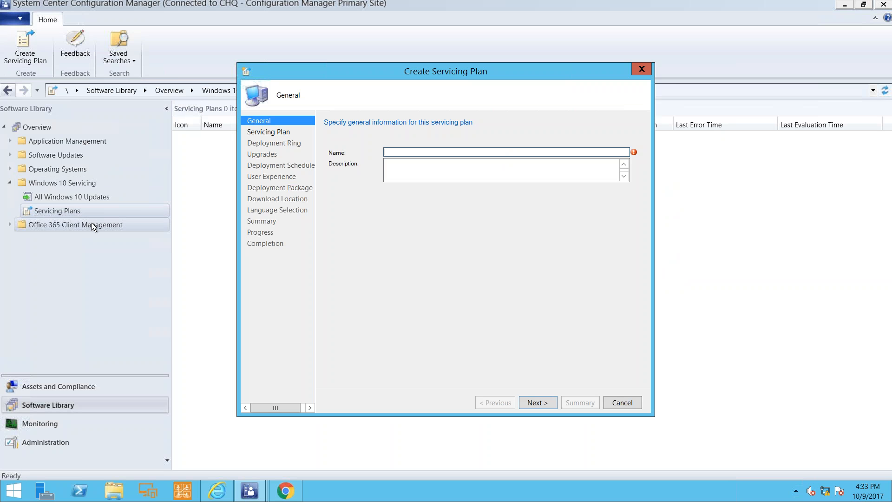
{"action": "type", "text": "Windows 10 1709"}
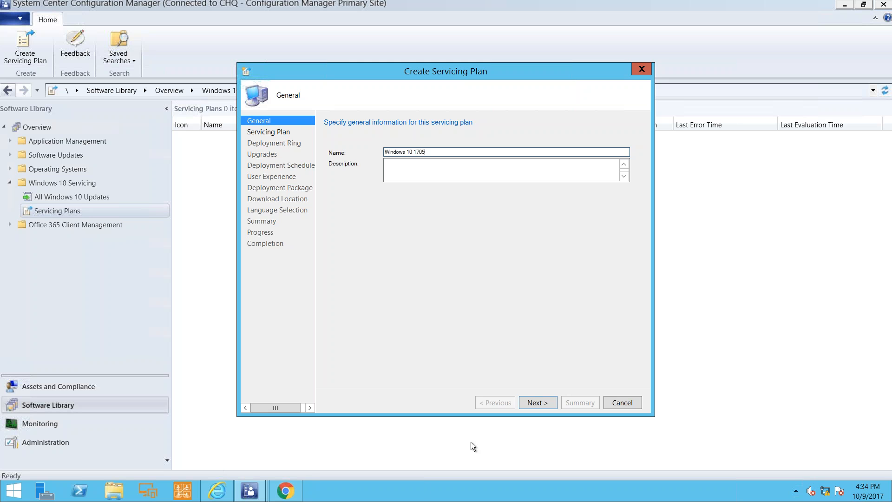
{"action": "left_click", "coordinate": [536, 403]}
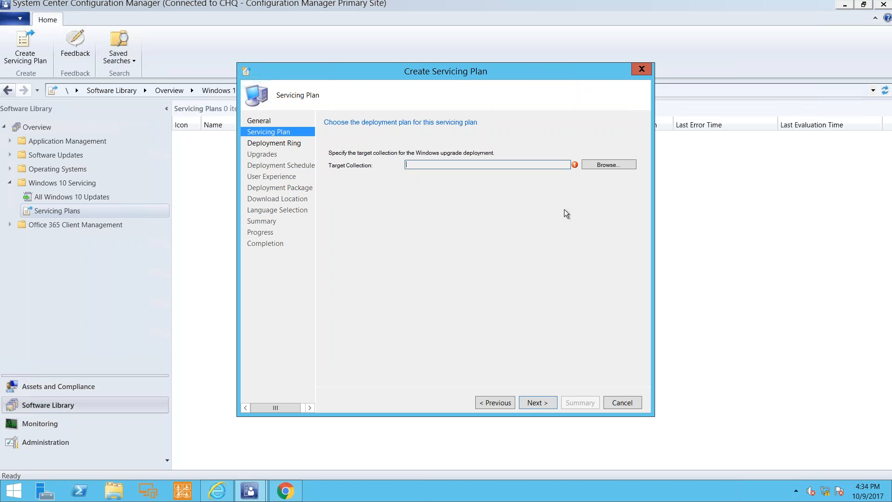
Target the servicing plan at the Windows 10 Deployments collection, with a 15-day wait after a new upgrade is published.
{"action": "left_click", "coordinate": [605, 167]}
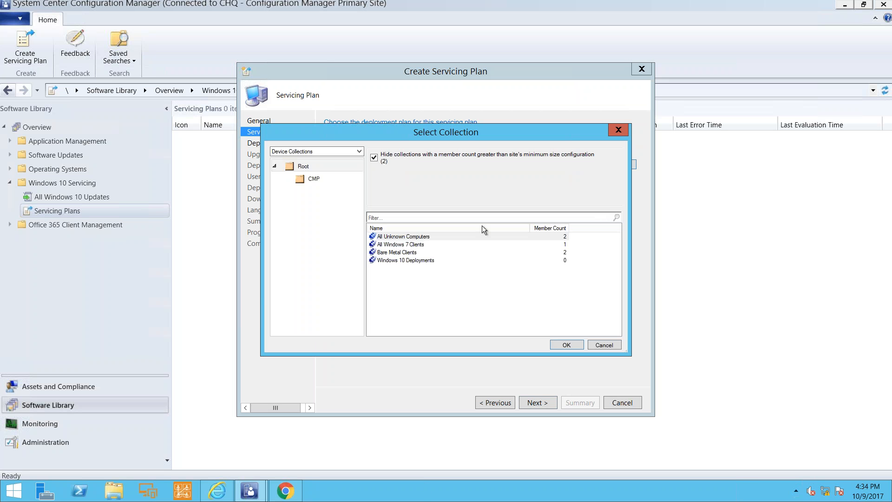
{"action": "left_click", "coordinate": [420, 261]}
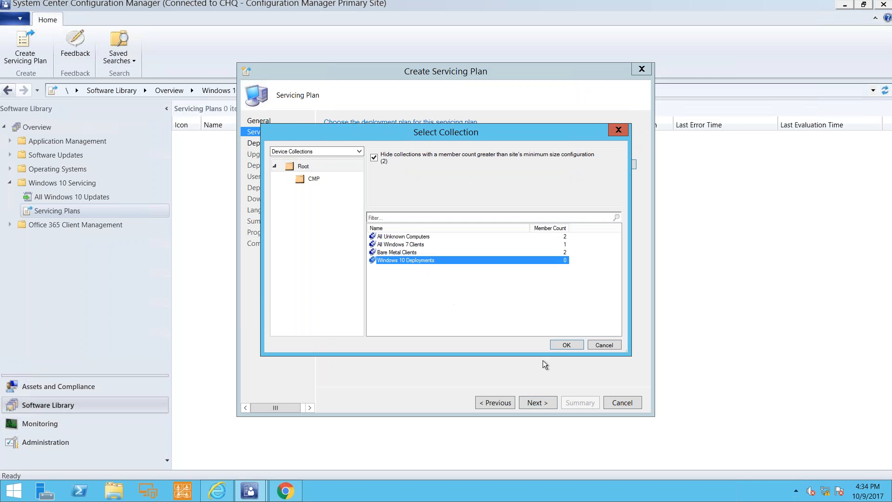
{"action": "left_click", "coordinate": [556, 344]}
{"action": "left_click", "coordinate": [535, 403]}
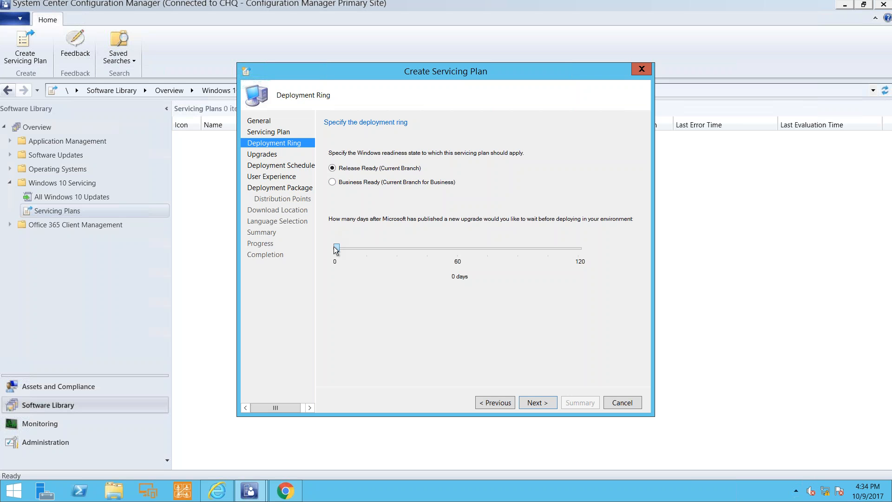
{"action": "left_click_drag", "start_coordinate": [337, 248], "coordinate": [363, 249]}
{"action": "left_click", "coordinate": [533, 402]}
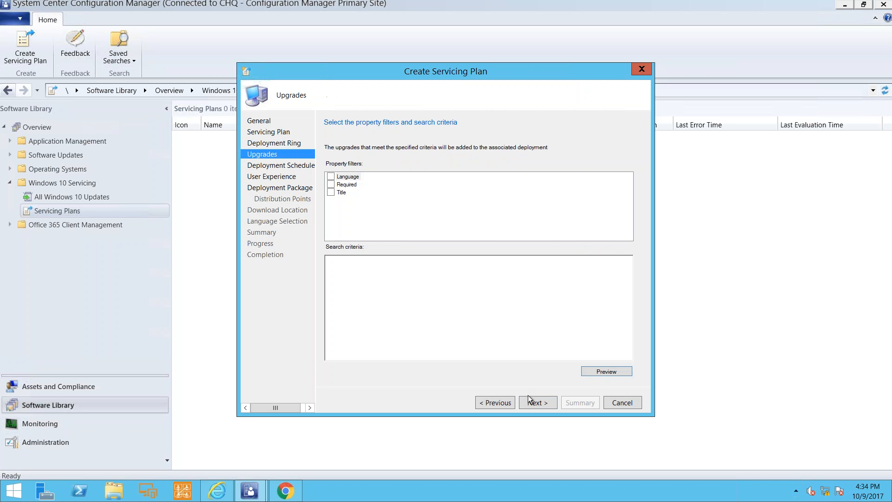
Filter the servicing plan's upgrades by Language, with English as the search criterion.
{"action": "left_click", "coordinate": [331, 177]}
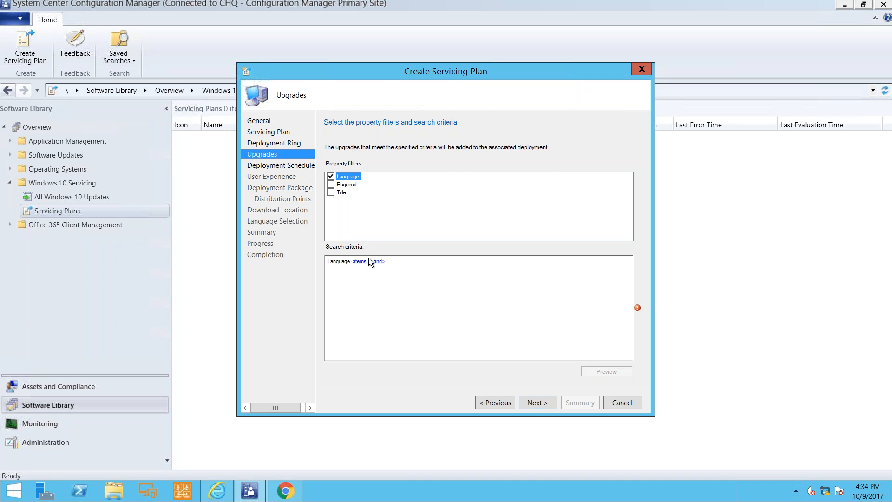
{"action": "left_click", "coordinate": [371, 261]}
{"action": "left_click", "coordinate": [345, 264]}
{"action": "left_click", "coordinate": [491, 301]}
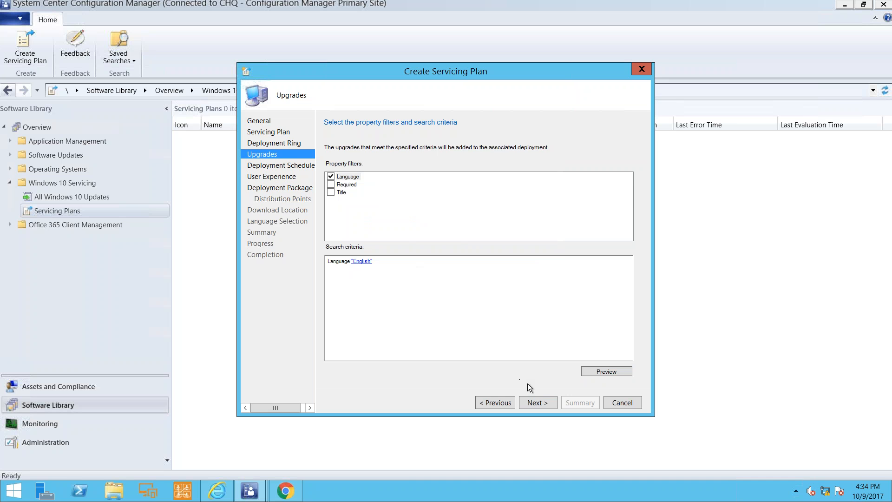
{"action": "left_click", "coordinate": [538, 402]}
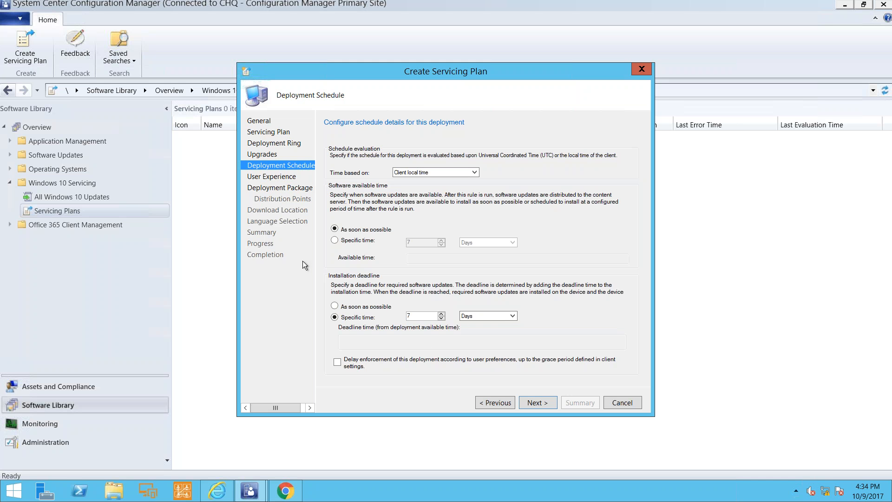
Go back to the servicing plan's deployment ring settings and discard the unsaved plan.
{"action": "left_click", "coordinate": [510, 403]}
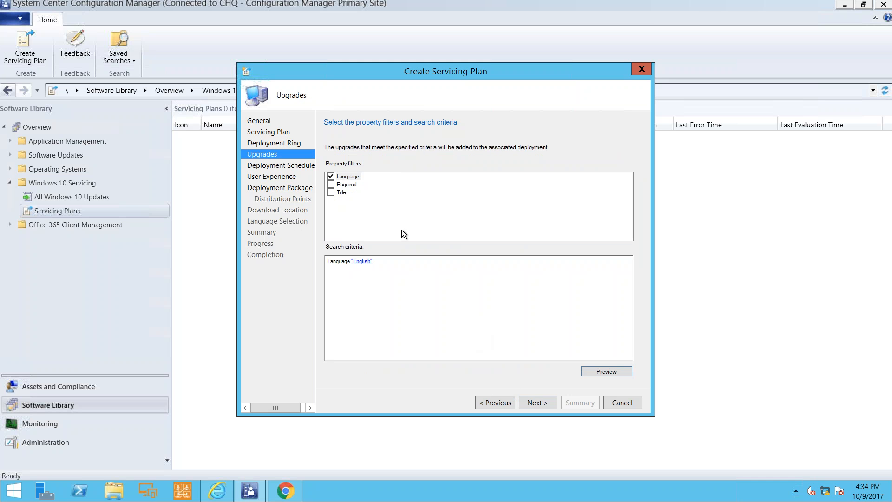
{"action": "left_click", "coordinate": [483, 402]}
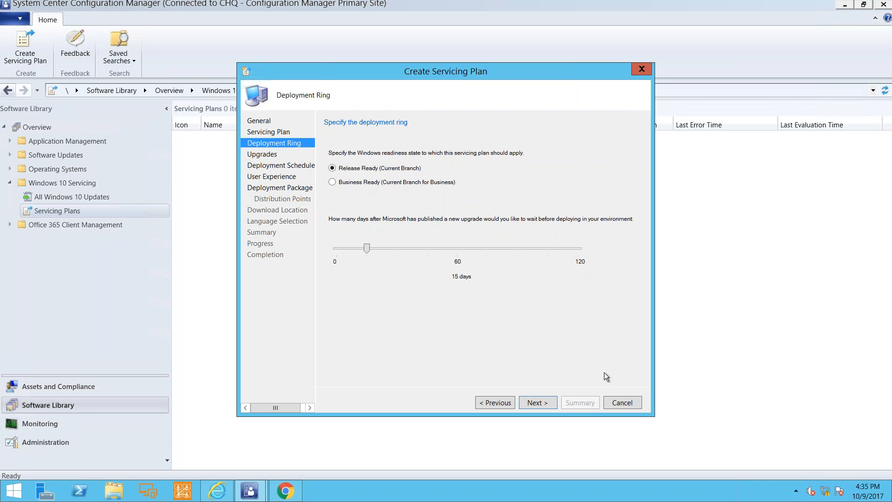
{"action": "left_click", "coordinate": [620, 403]}
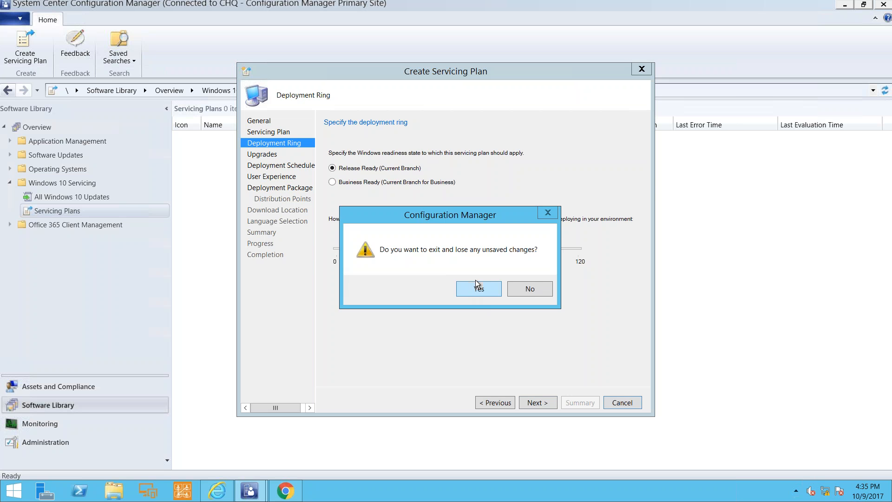
{"action": "left_click", "coordinate": [475, 291]}
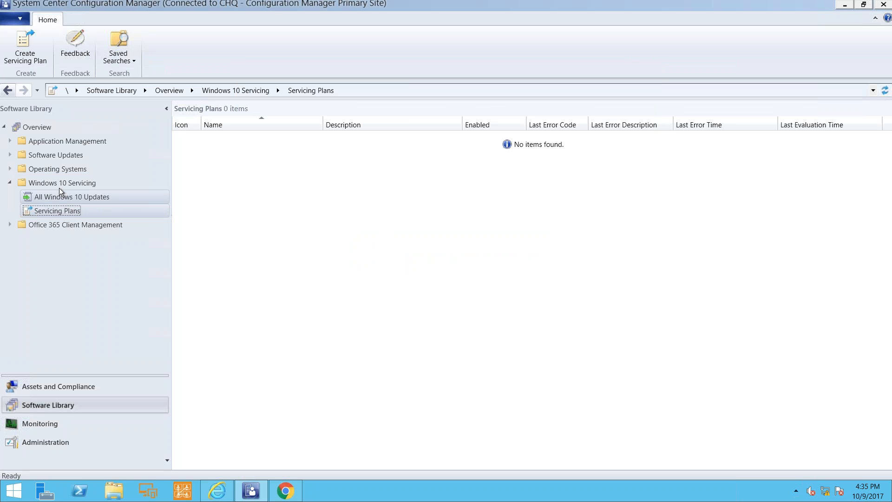
Review the operating system upgrade packages and the existing task sequences under Operating Systems.
{"action": "left_click", "coordinate": [10, 169]}
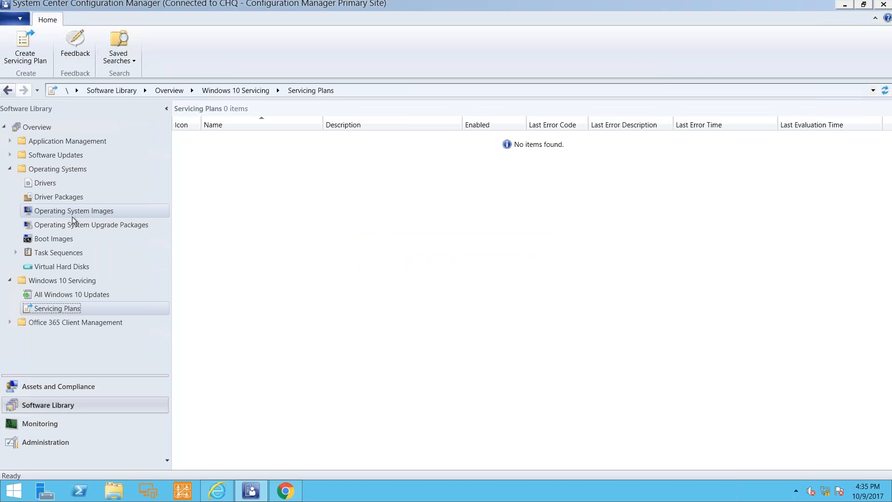
{"action": "left_click", "coordinate": [83, 224]}
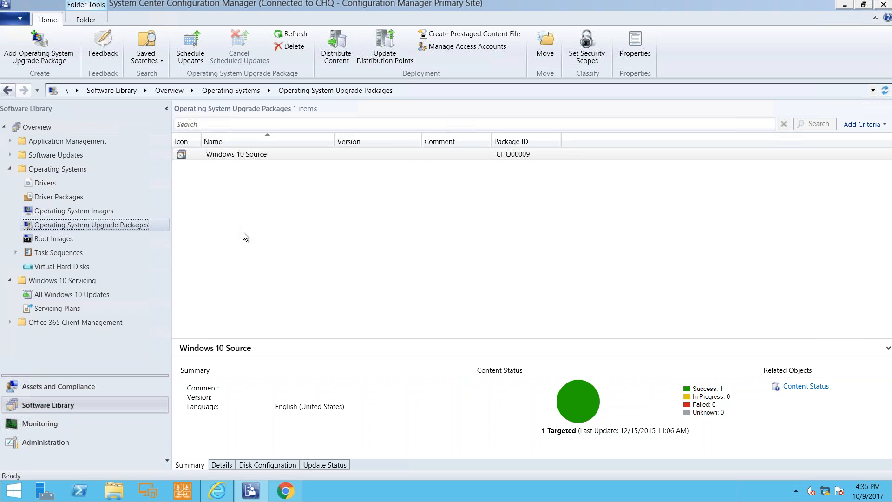
{"action": "left_click", "coordinate": [70, 252]}
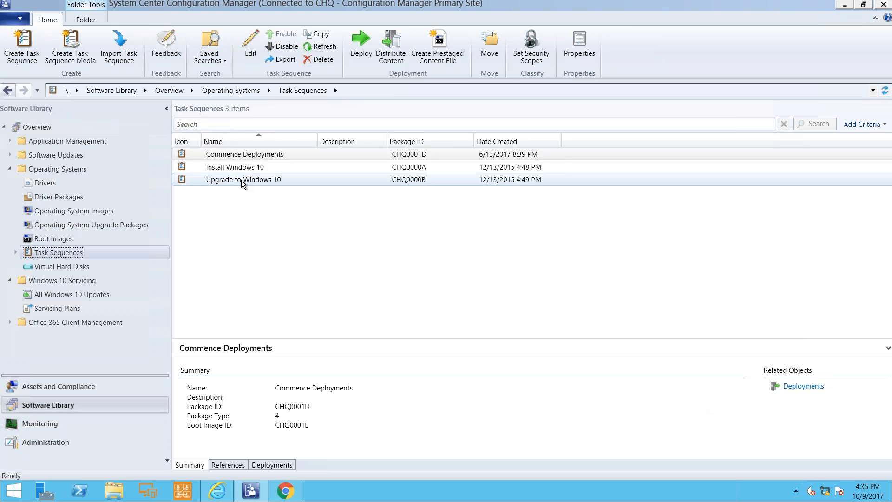
Start a new task sequence, highlight the option to upgrade an operating system from an upgrade package, and cancel the wizard.
{"action": "left_click", "coordinate": [29, 48]}
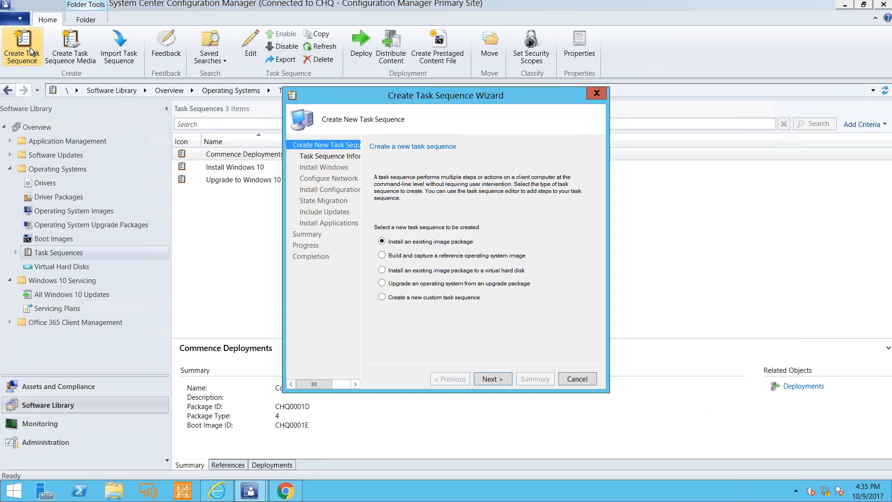
{"action": "left_click", "coordinate": [412, 284]}
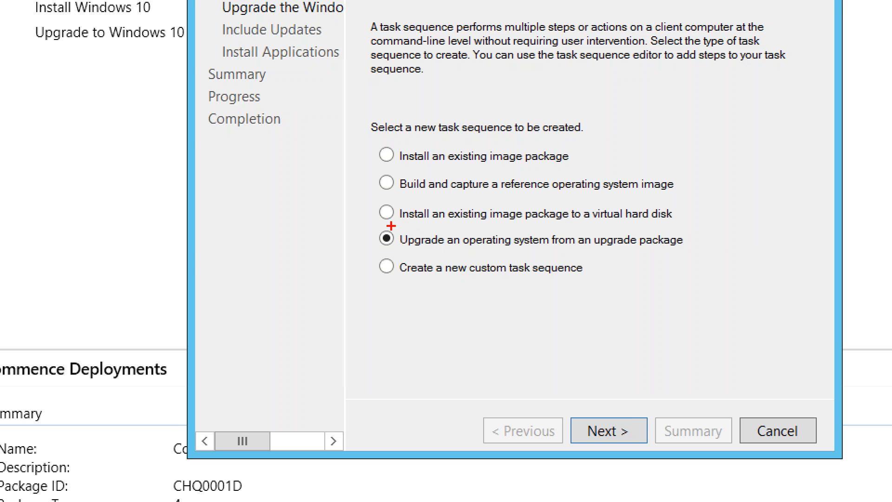
{"action": "left_click_drag", "start_coordinate": [372, 223], "coordinate": [695, 260]}
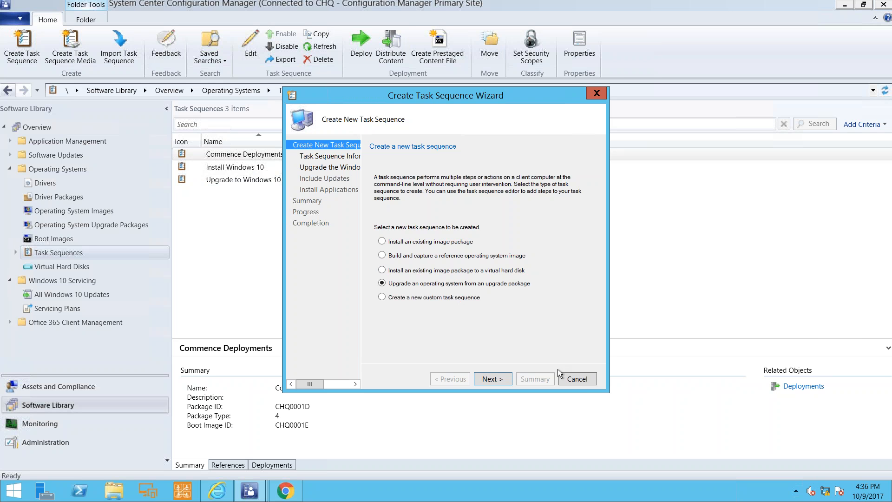
{"action": "left_click", "coordinate": [576, 378]}
{"action": "left_click", "coordinate": [484, 291]}
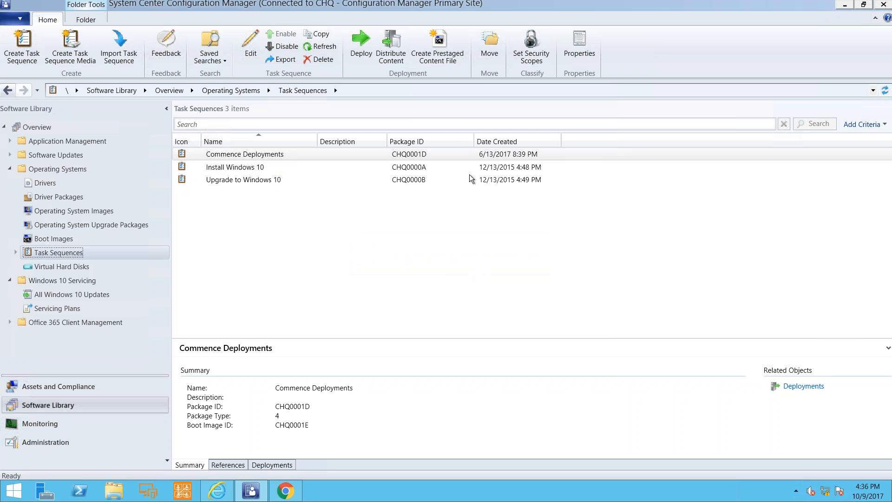
Minimize the remote desktop session and advance the slideshow to the How Cireson Fits In slide.
{"action": "mouse_move", "coordinate": [511, 4]}
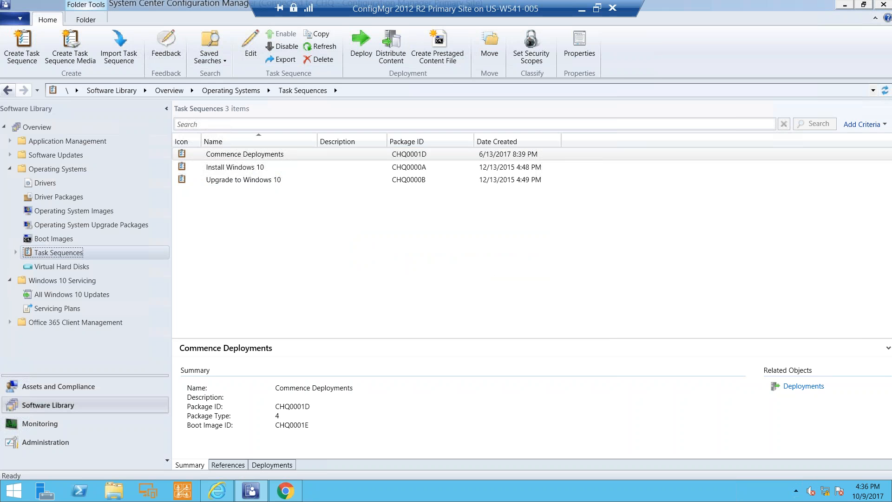
{"action": "left_click", "coordinate": [581, 11]}
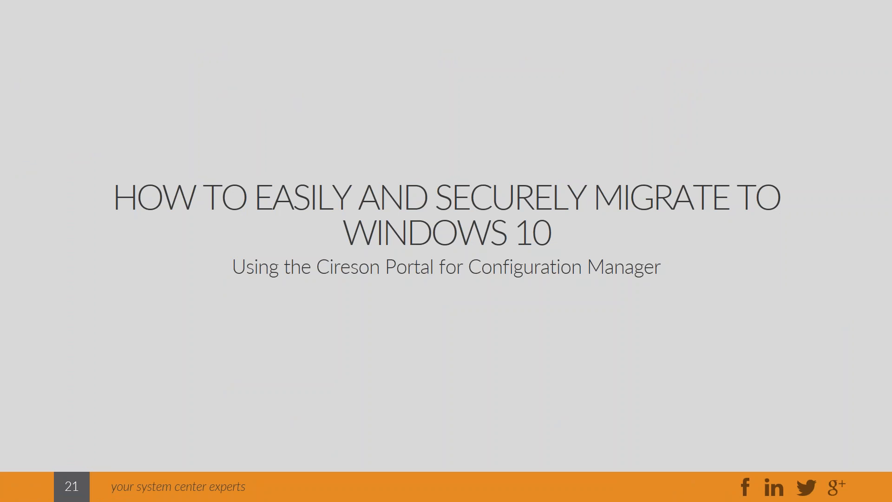
{"action": "key", "text": "Right"}
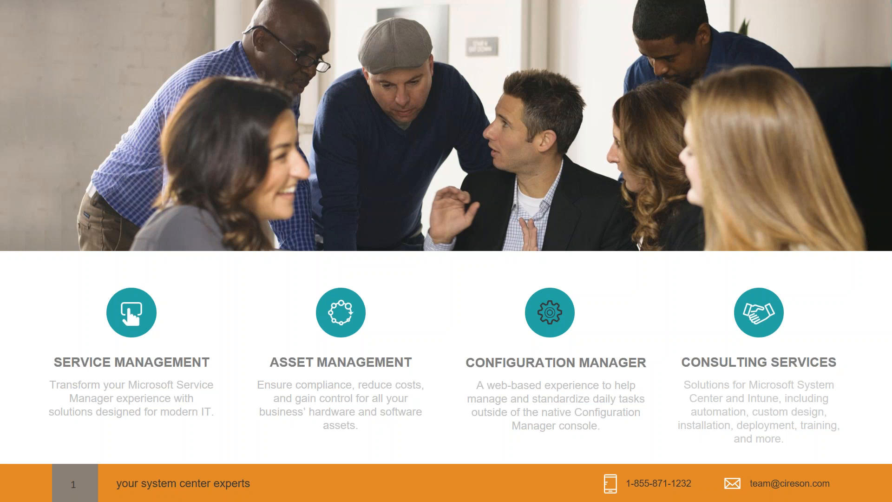
{"action": "key", "text": "Right"}
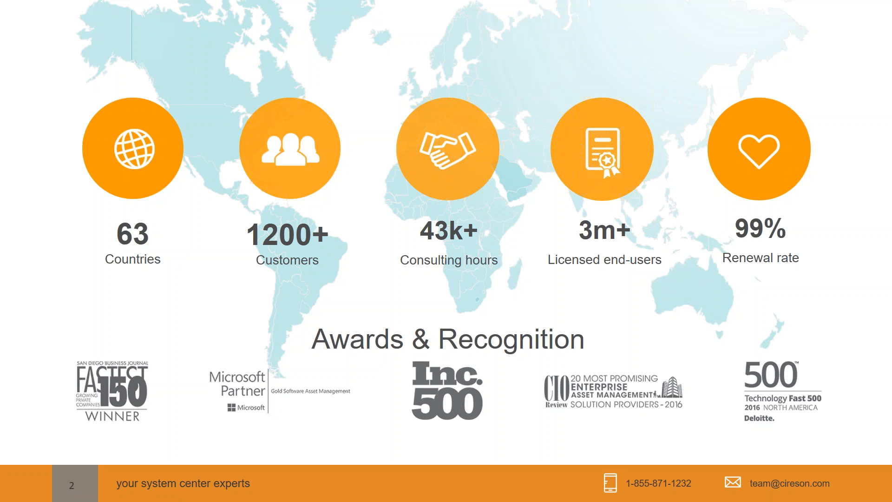
{"action": "key", "text": "Right"}
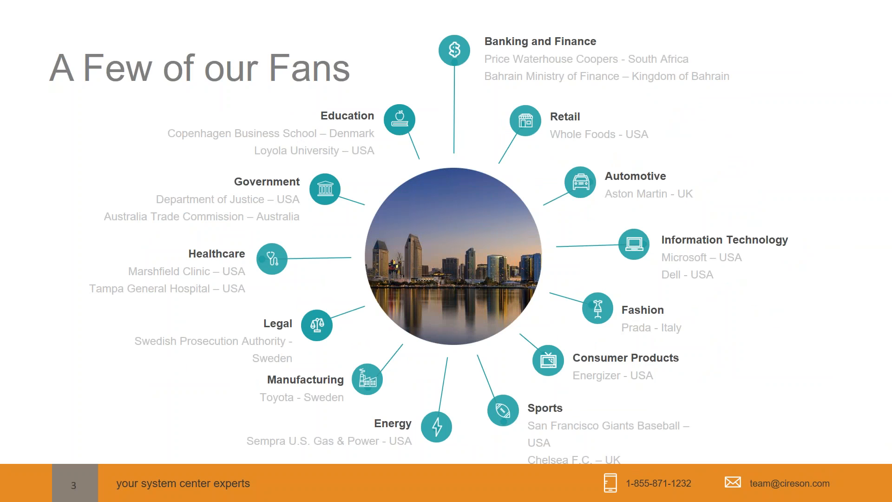
{"action": "key", "text": "Right"}
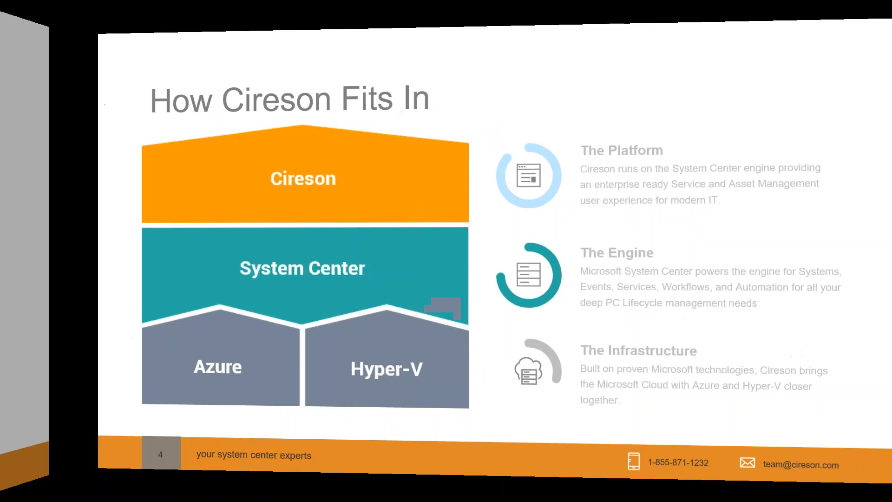
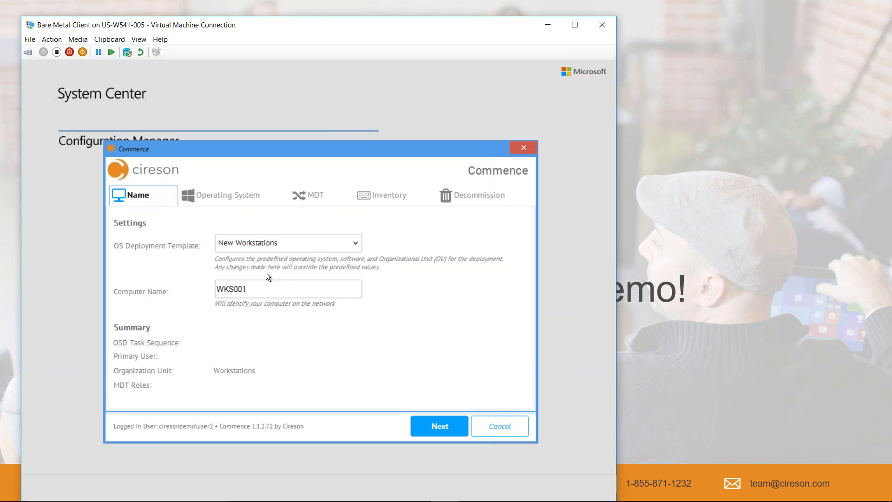
Keep the New Workstations deployment template and select Windows 10 Deployments\Install Windows 10 as the collection and task sequence.
{"action": "left_click", "coordinate": [274, 244]}
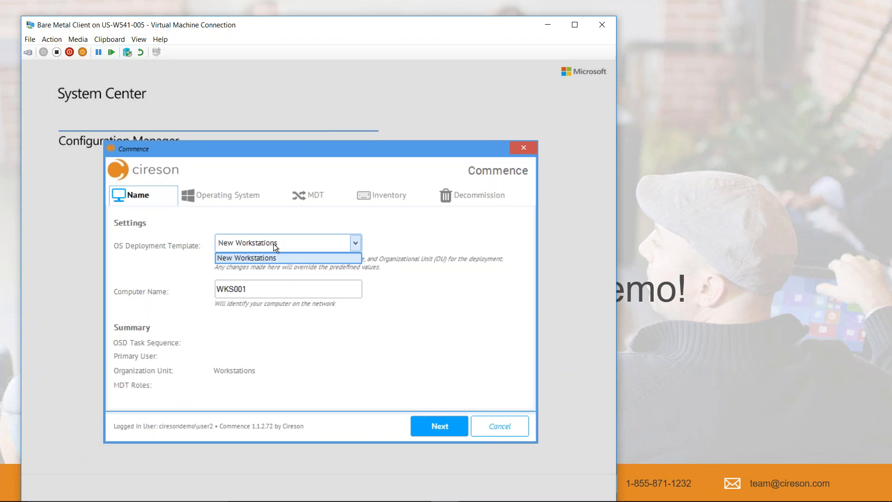
{"action": "left_click", "coordinate": [273, 244]}
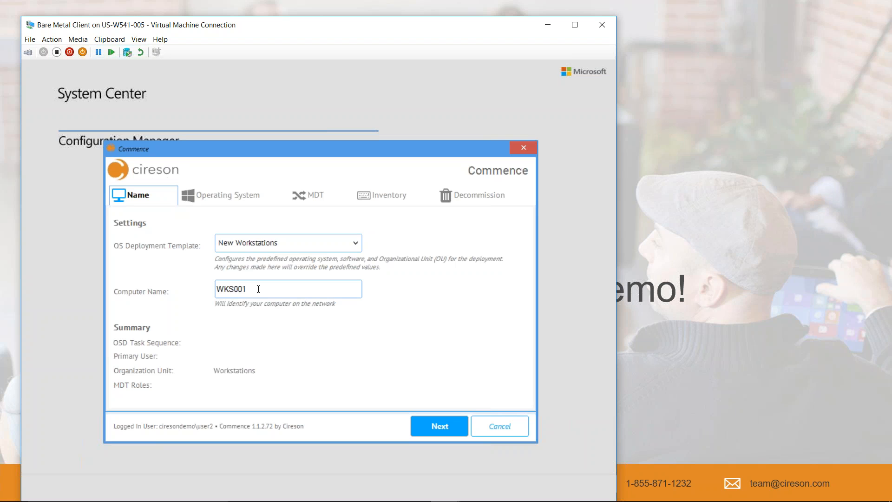
{"action": "left_click", "coordinate": [238, 196]}
{"action": "left_click", "coordinate": [258, 239]}
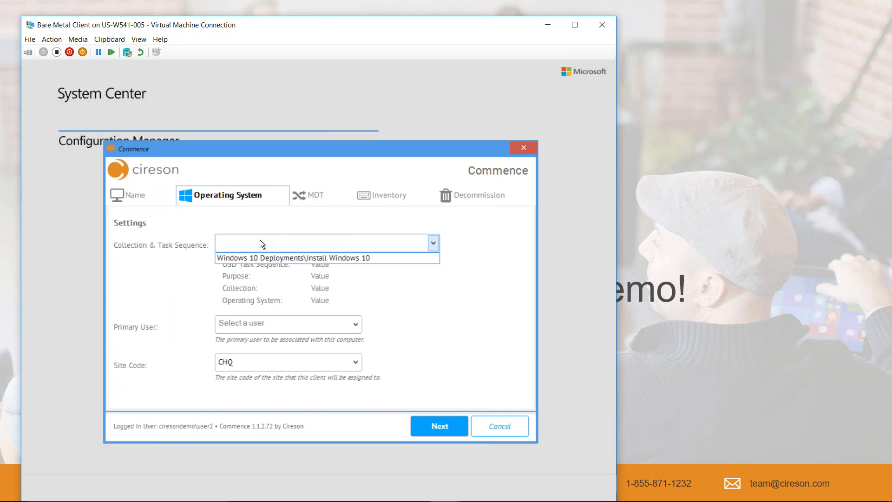
{"action": "left_click", "coordinate": [265, 258]}
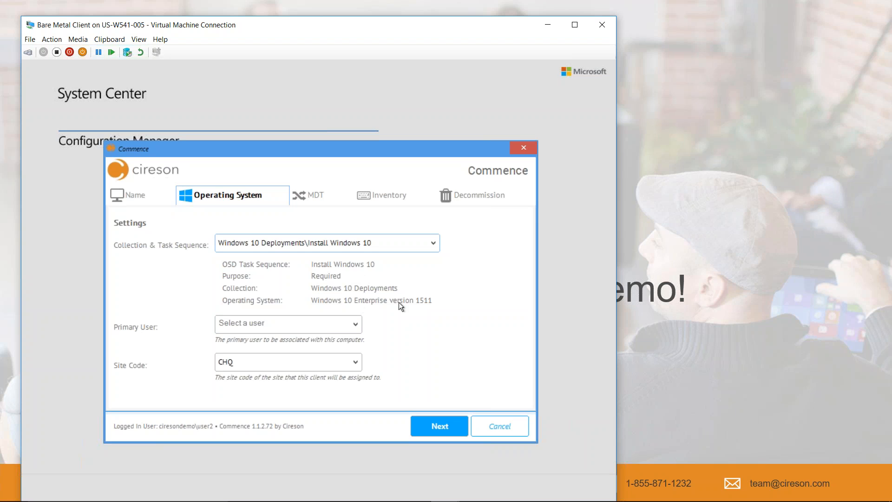
Search for and select the primary user to be associated with the computer.
{"action": "left_click", "coordinate": [284, 324]}
{"action": "type", "text": "wa"}
{"action": "left_click", "coordinate": [254, 341]}
Keep the Workstations organizational unit and add Workstation Software to the selected MDT roles.
{"action": "left_click", "coordinate": [308, 195]}
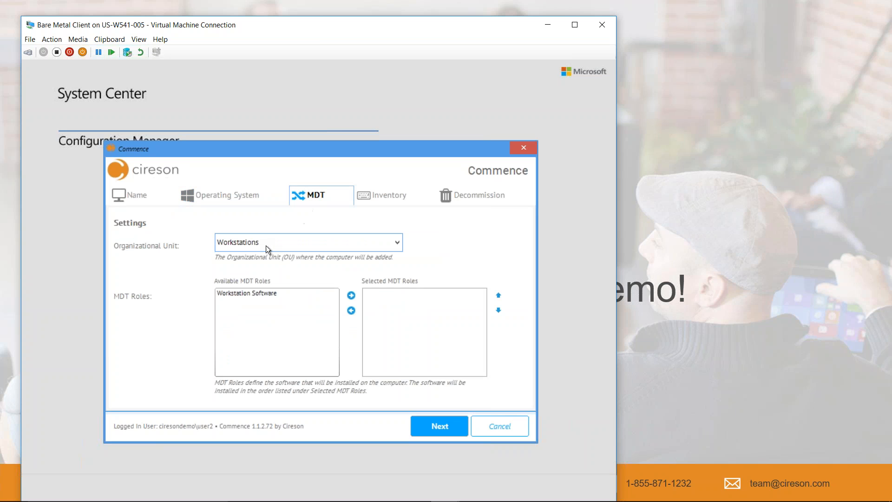
{"action": "left_click", "coordinate": [265, 245]}
{"action": "left_click", "coordinate": [271, 244]}
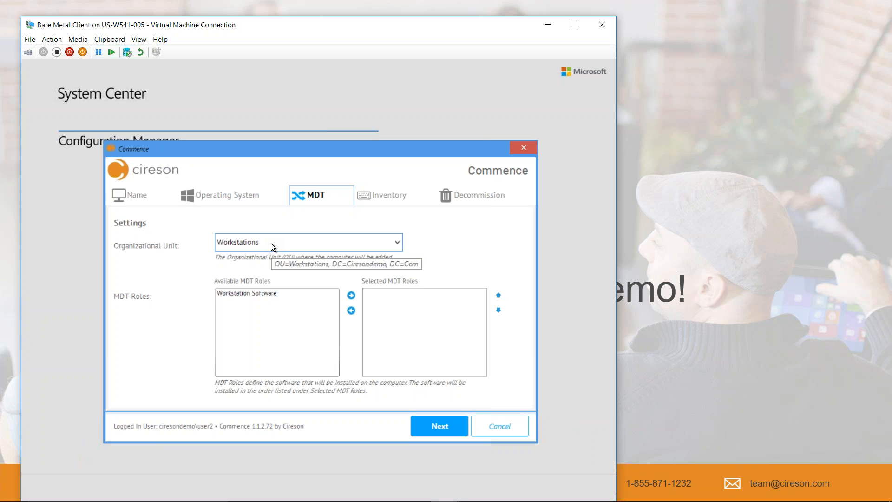
{"action": "left_click", "coordinate": [247, 293]}
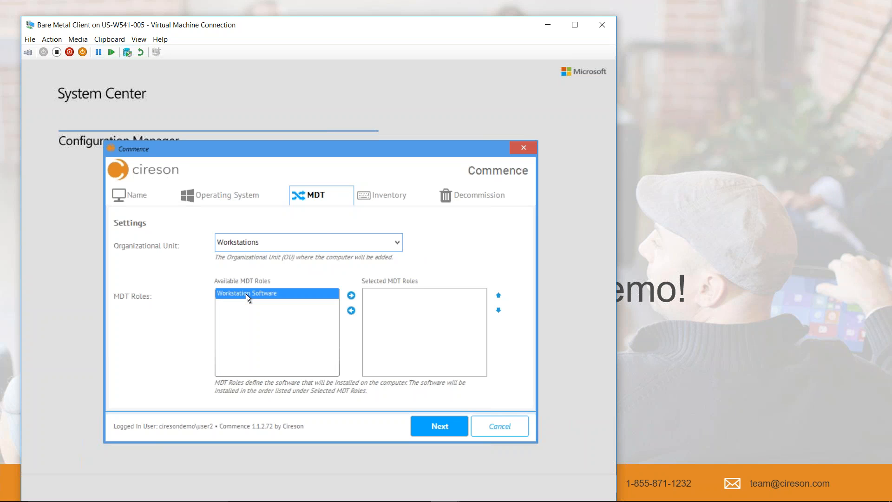
{"action": "left_click", "coordinate": [351, 298]}
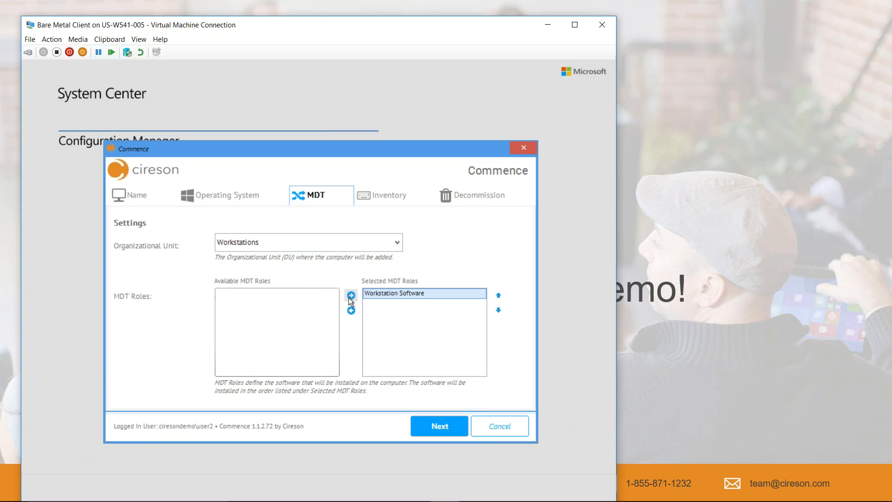
Review the computer's inventory and decommission options, briefly enabling and clearing the option to decommission this computer.
{"action": "left_click", "coordinate": [380, 197]}
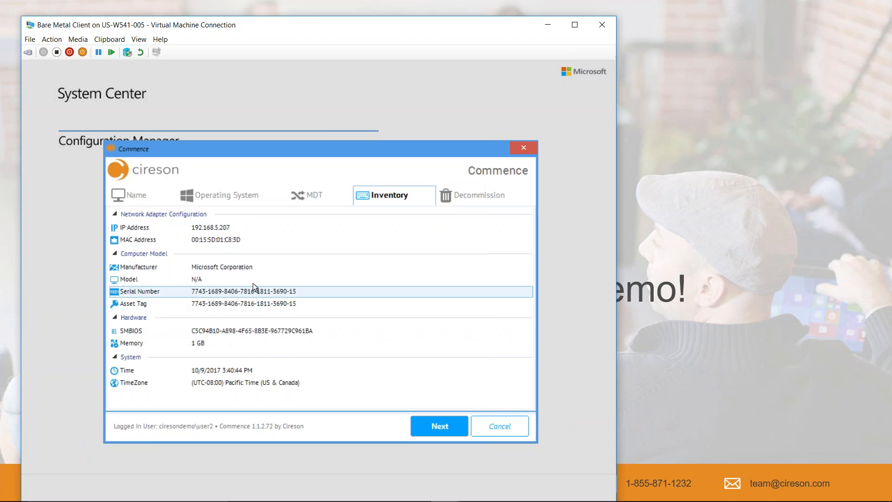
{"action": "left_click", "coordinate": [476, 199]}
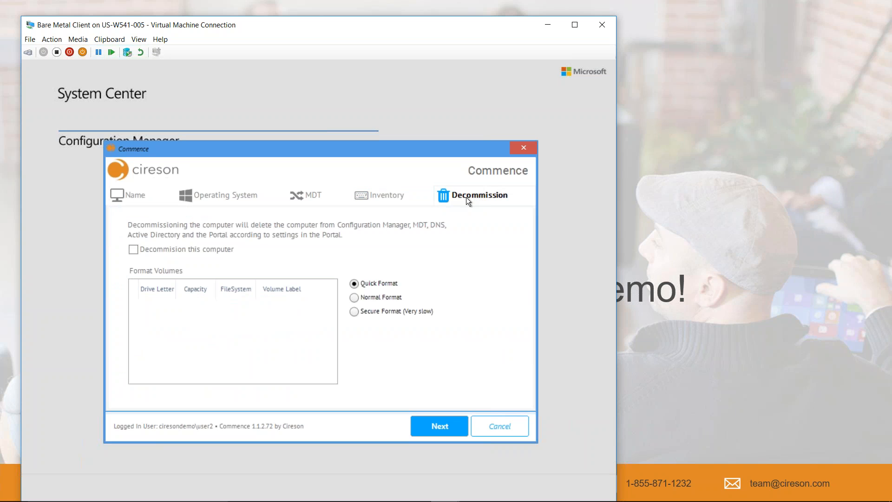
{"action": "left_click", "coordinate": [134, 249]}
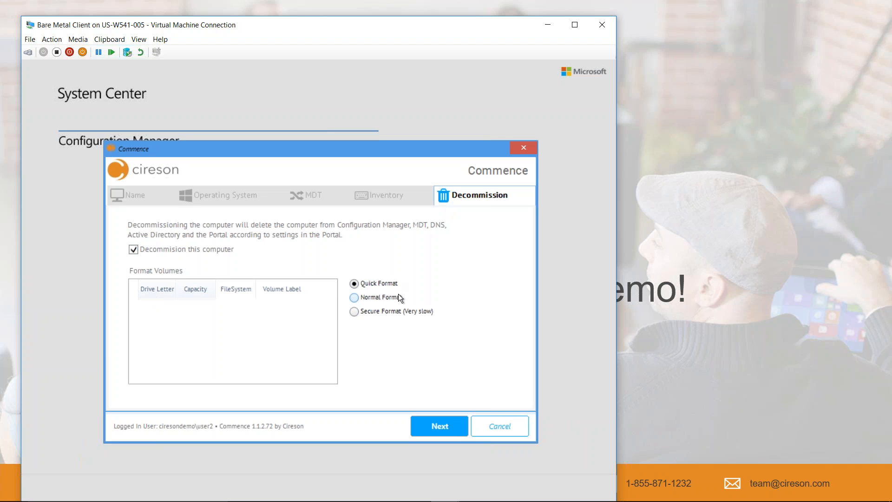
{"action": "left_click", "coordinate": [133, 251]}
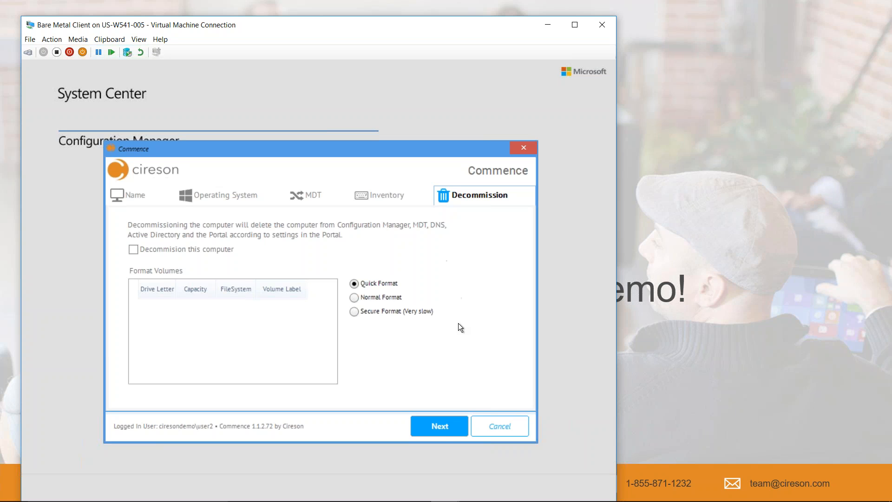
Proceed to the deployment summary and commence the installation.
{"action": "left_click", "coordinate": [439, 425]}
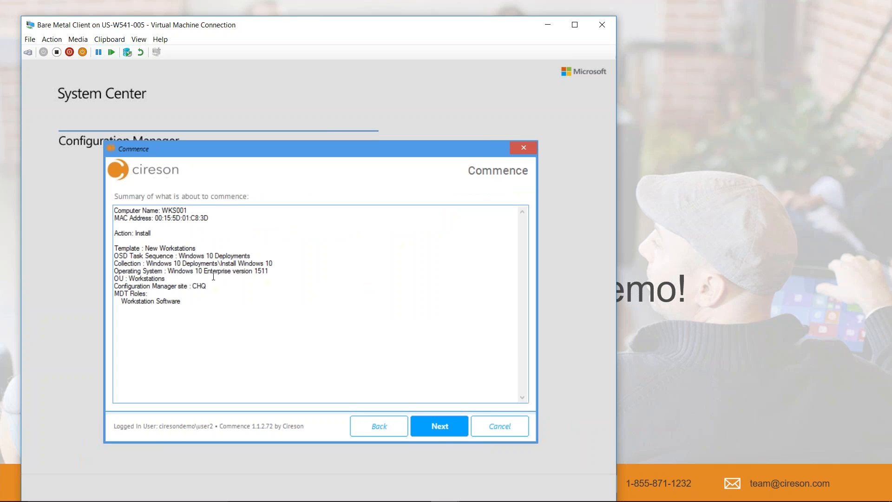
{"action": "left_click", "coordinate": [435, 426]}
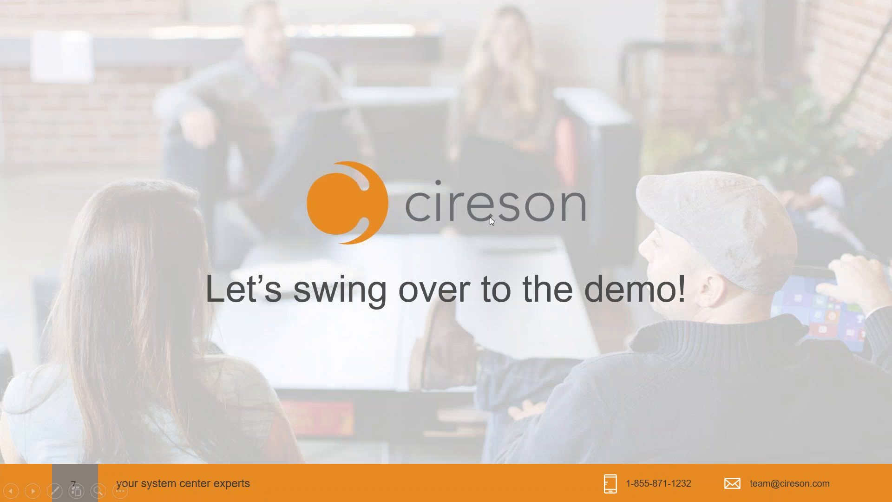
Switch to the ConfigMgr 2012 R2 Primary Site virtual machine and show it in full screen.
{"action": "key", "text": "alt+Tab"}
{"action": "key", "text": "alt+Tab"}
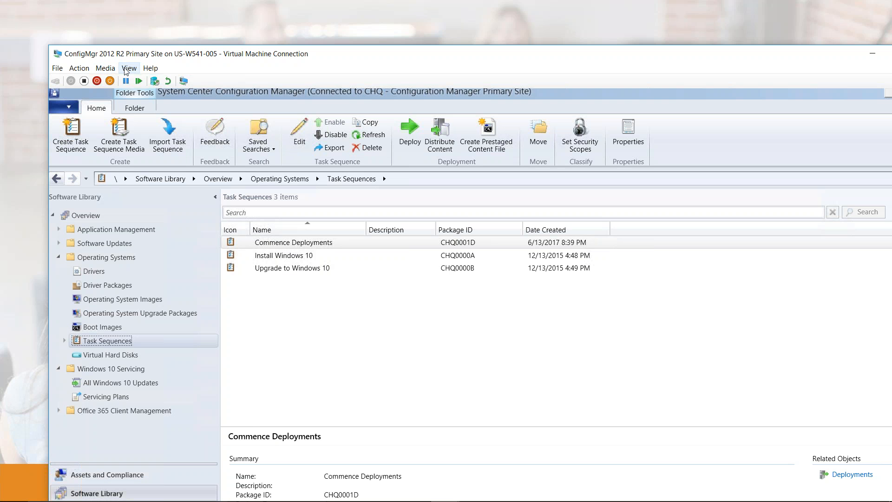
{"action": "left_click", "coordinate": [129, 68]}
{"action": "left_click", "coordinate": [140, 80]}
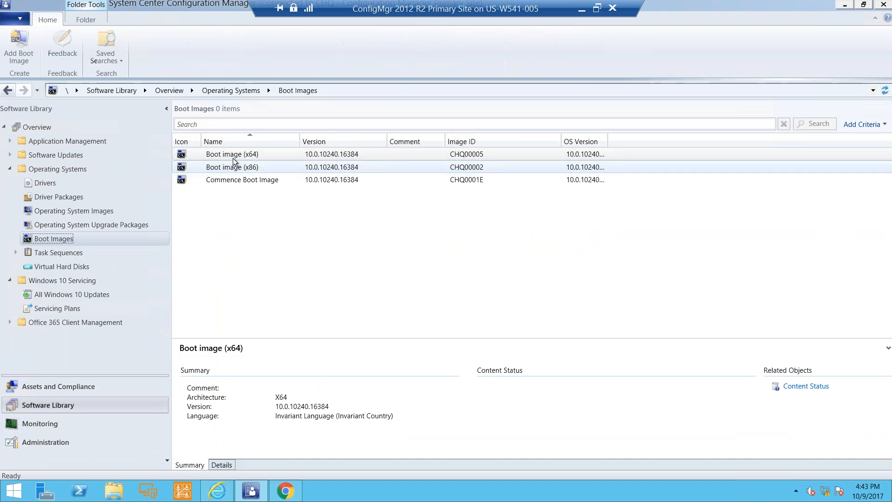
Examine the Commence Boot Image's customization properties, marking the prestart command line and source directory, and close them without changes.
{"action": "left_click", "coordinate": [247, 180]}
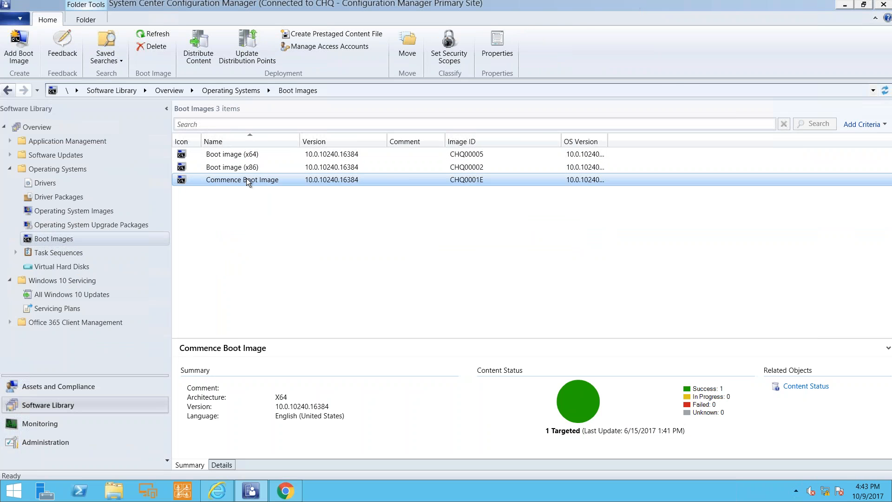
{"action": "right_click", "coordinate": [246, 179]}
{"action": "left_click", "coordinate": [289, 313]}
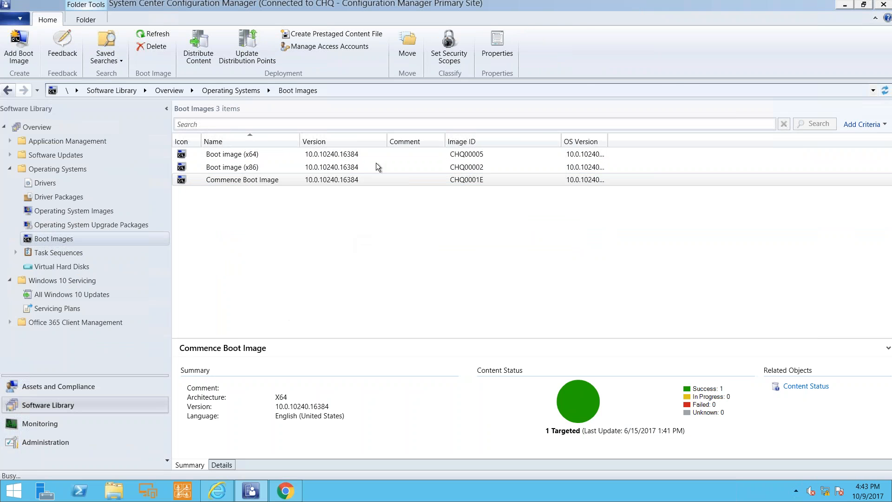
{"action": "left_click", "coordinate": [400, 132]}
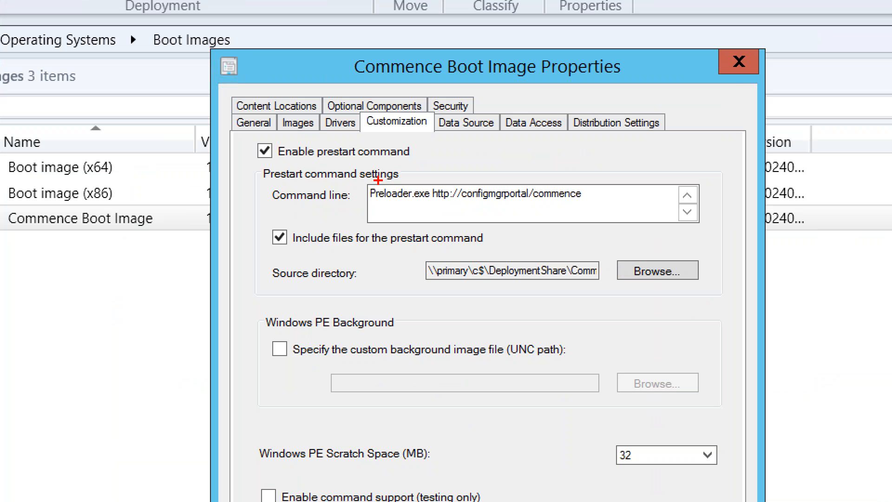
{"action": "mouse_move", "coordinate": [359, 182]}
{"action": "left_mouse_down"}
{"action": "mouse_move", "coordinate": [672, 207]}
{"action": "mouse_move", "coordinate": [604, 207]}
{"action": "left_mouse_up"}
{"action": "left_click_drag", "start_coordinate": [577, 279], "coordinate": [611, 324]}
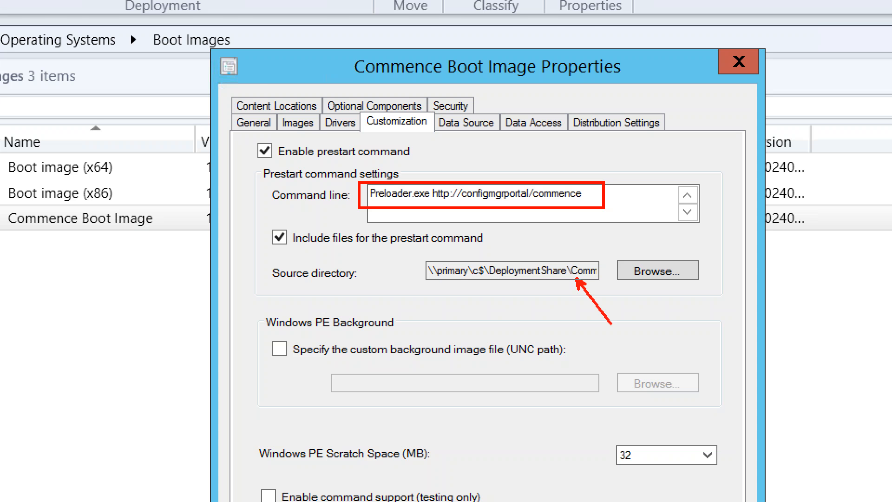
{"action": "key", "text": "Escape"}
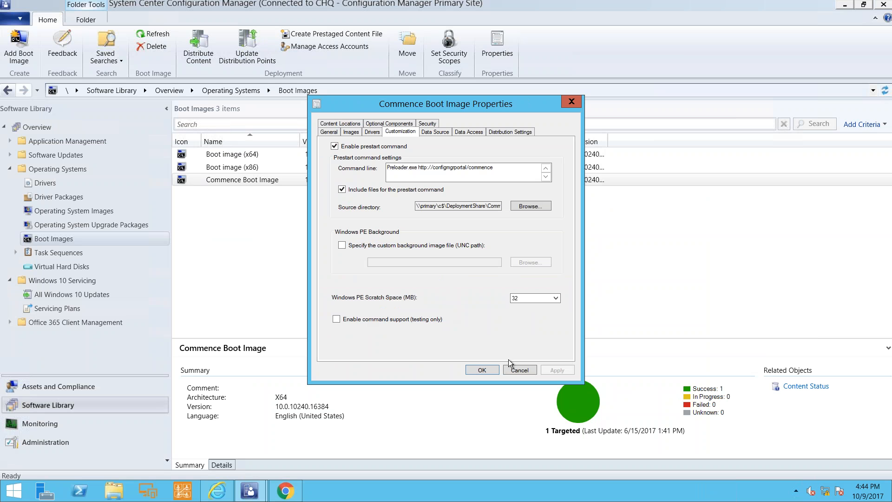
{"action": "left_click", "coordinate": [517, 369]}
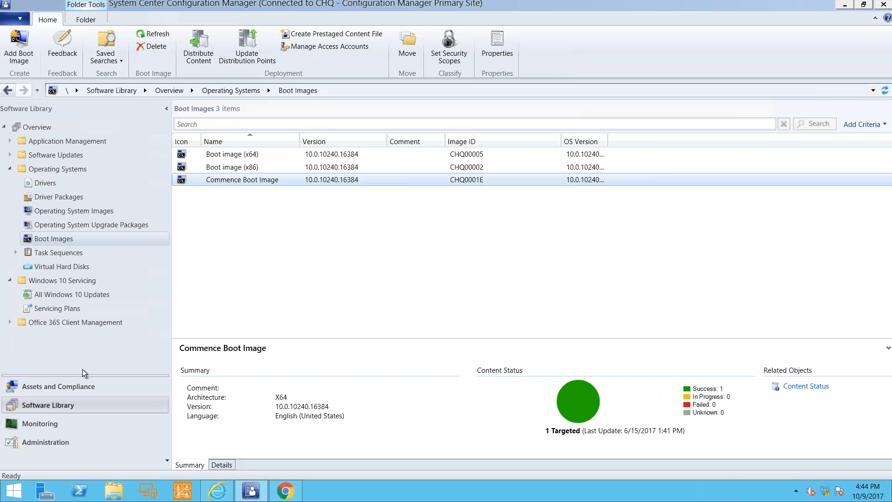
Check the WKS001 device under Assets and Compliance and show the members of the Windows 10 Deployments device collection.
{"action": "left_click", "coordinate": [88, 386]}
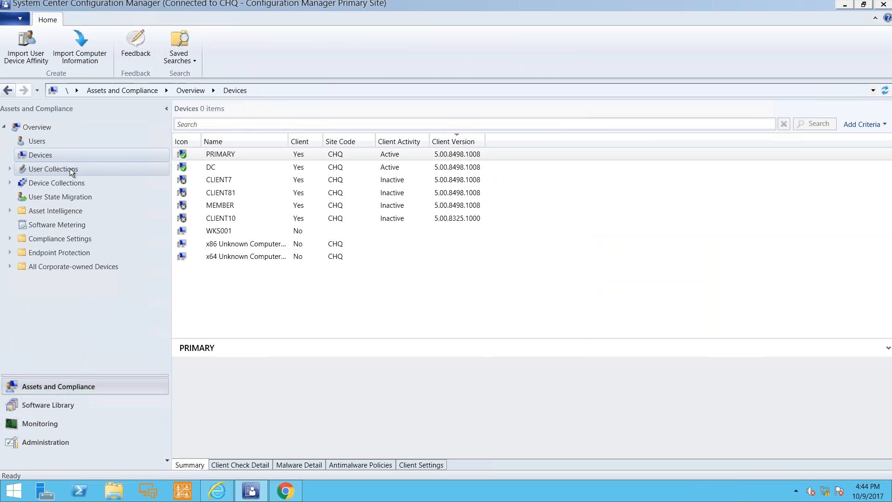
{"action": "left_click", "coordinate": [221, 232]}
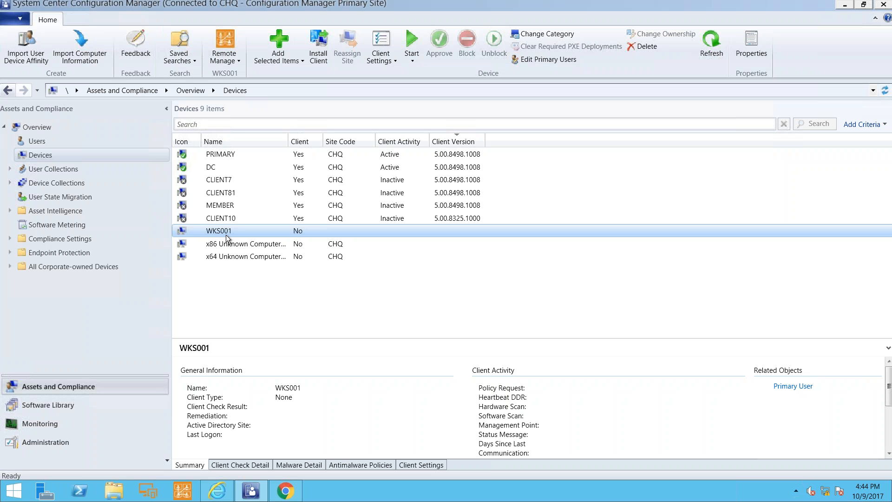
{"action": "left_click", "coordinate": [80, 183]}
{"action": "left_click", "coordinate": [233, 256]}
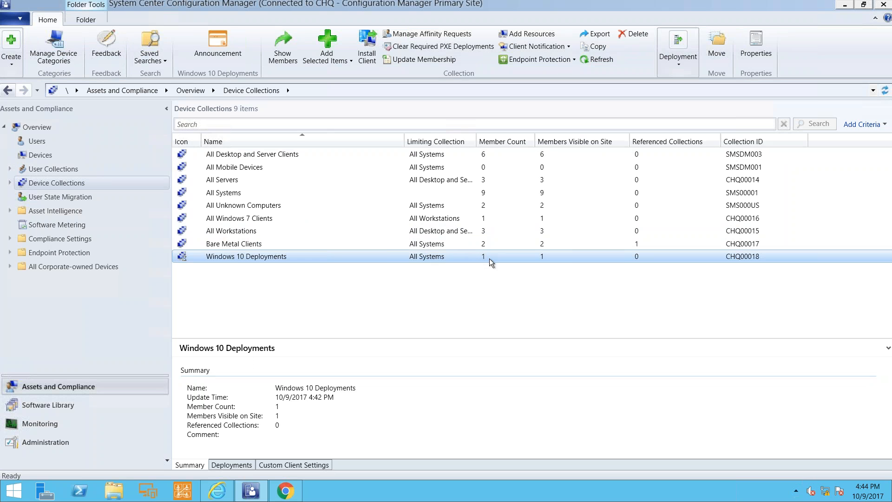
{"action": "double_click", "coordinate": [342, 258]}
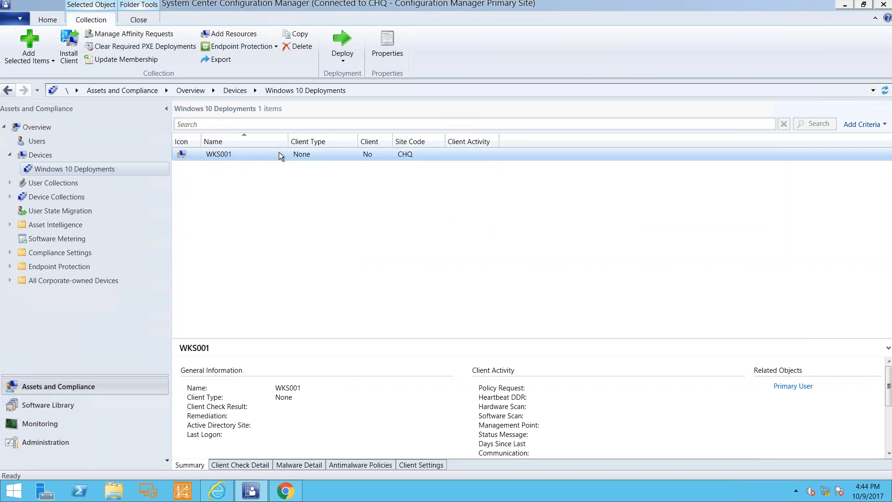
Return to the device collections and inspect the Install Windows 10 deployment assigned to Windows 10 Deployments.
{"action": "left_click", "coordinate": [56, 197]}
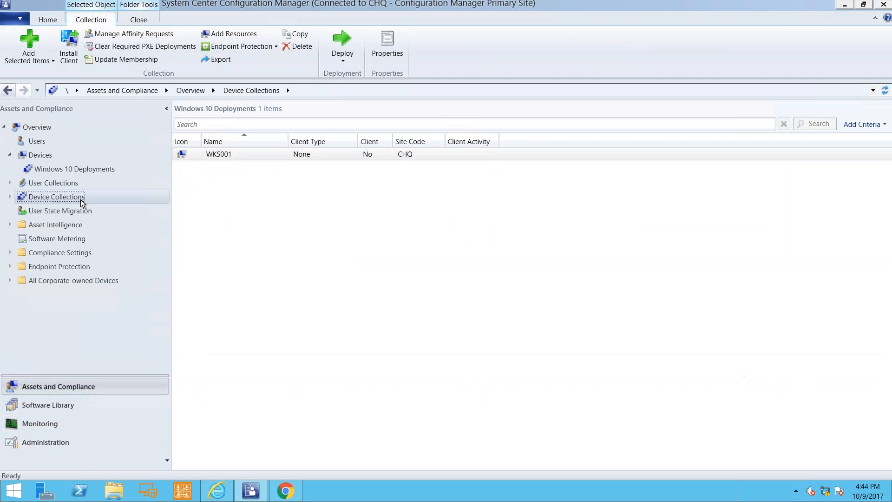
{"action": "left_click", "coordinate": [250, 259]}
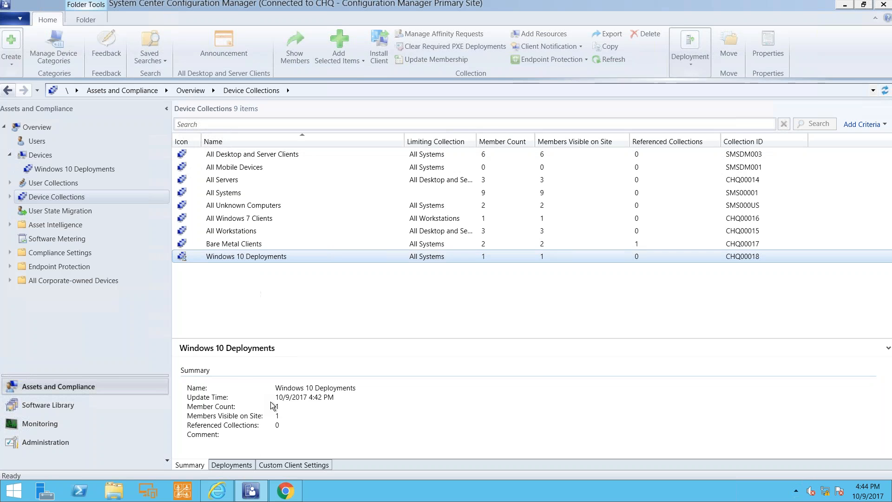
{"action": "left_click", "coordinate": [238, 465]}
{"action": "left_click", "coordinate": [220, 382]}
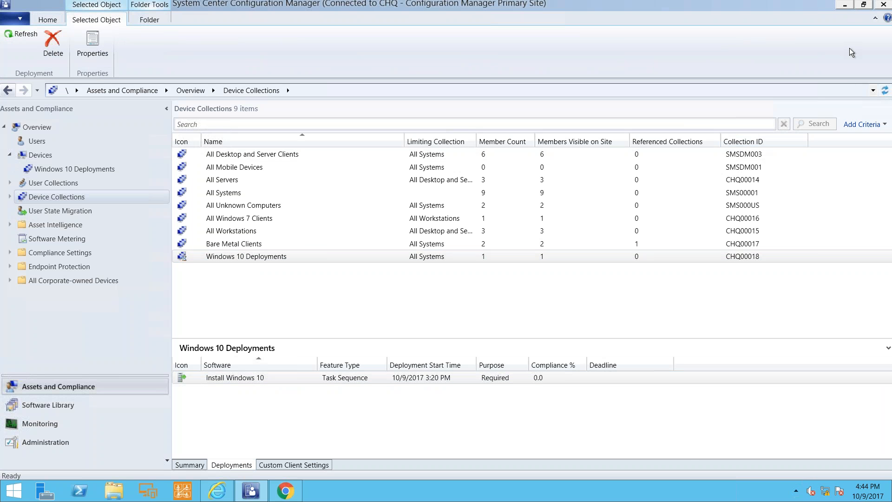
Switch to the Cireson ConfigMgr Portal in the browser and open the OS Deployment Settings.
{"action": "left_click", "coordinate": [219, 491]}
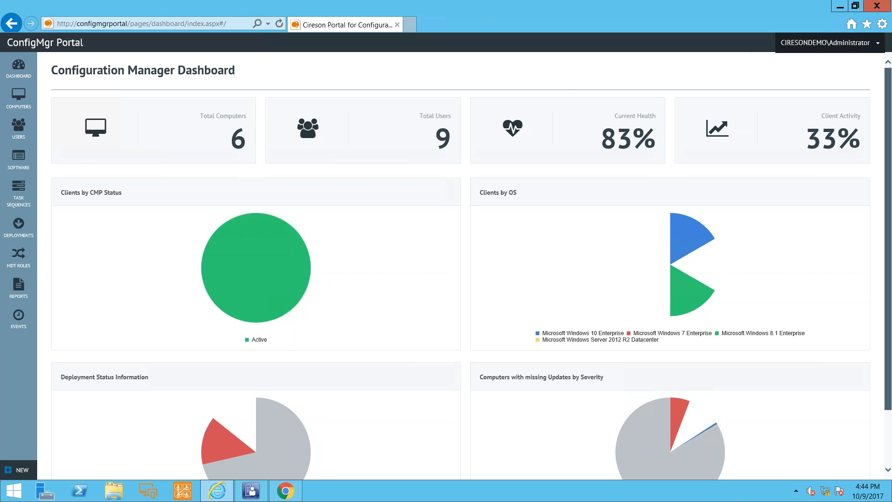
{"action": "left_click", "coordinate": [826, 43]}
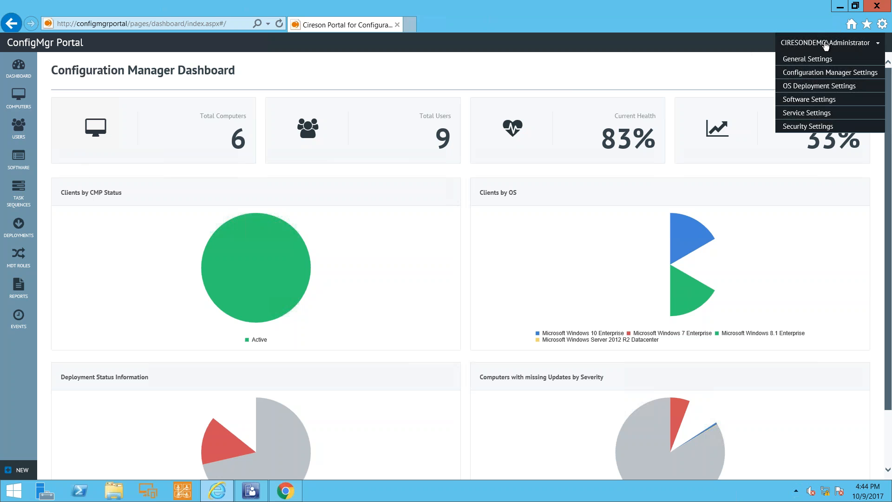
{"action": "left_click", "coordinate": [843, 87]}
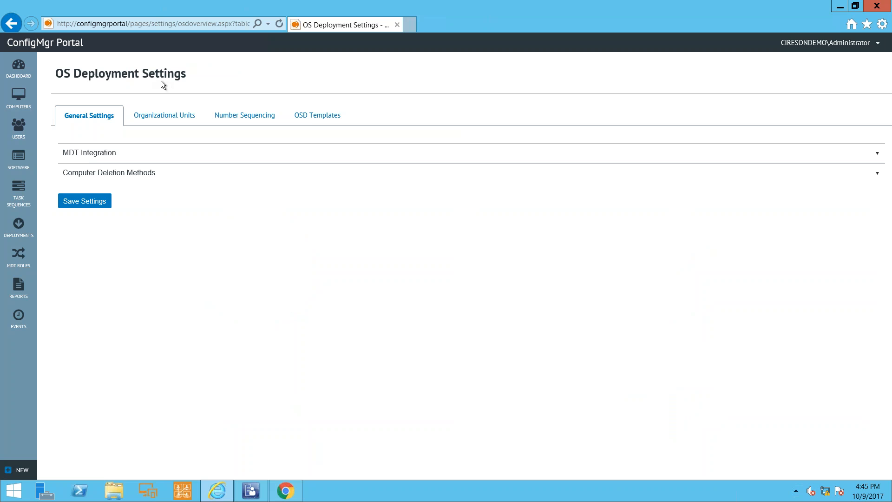
Show the OSD templates and mark the New Workstations template and its Workstations (1-20) number sequencing with red boxes.
{"action": "left_click", "coordinate": [312, 117]}
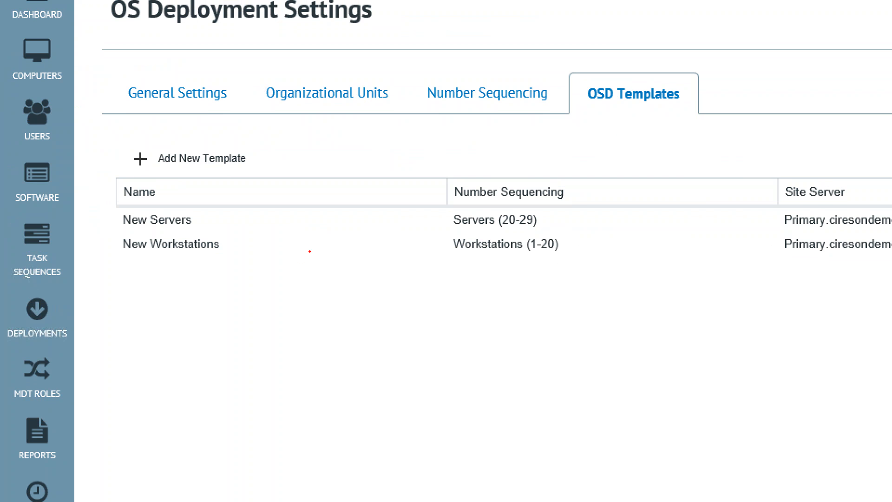
{"action": "left_click_drag", "start_coordinate": [113, 235], "coordinate": [239, 256]}
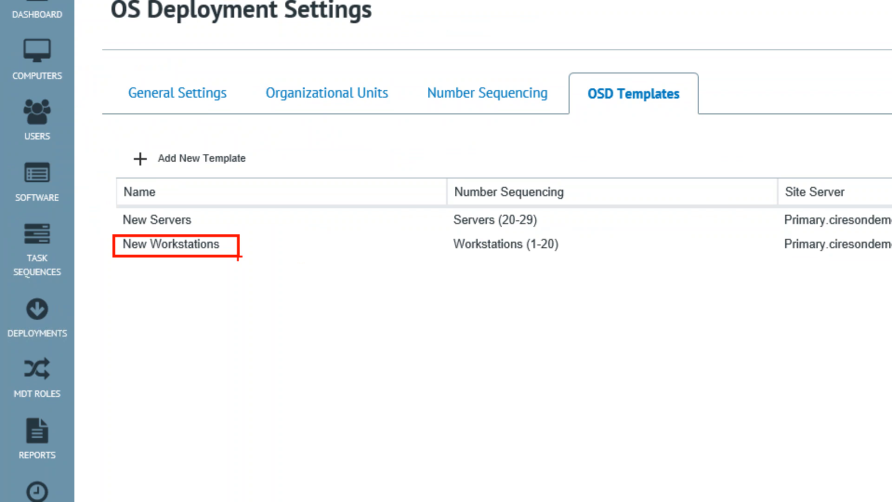
{"action": "mouse_move", "coordinate": [451, 233]}
{"action": "left_mouse_down"}
{"action": "mouse_move", "coordinate": [477, 255]}
{"action": "mouse_move", "coordinate": [569, 262]}
{"action": "left_mouse_up"}
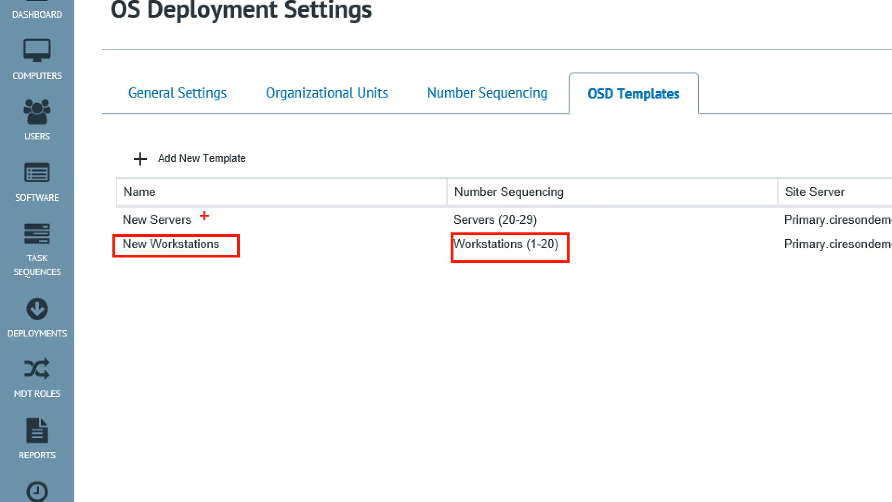
Inspect the group permissions of the New Servers OSD template and dismiss them without changes.
{"action": "left_click", "coordinate": [100, 178]}
{"action": "right_click", "coordinate": [99, 178]}
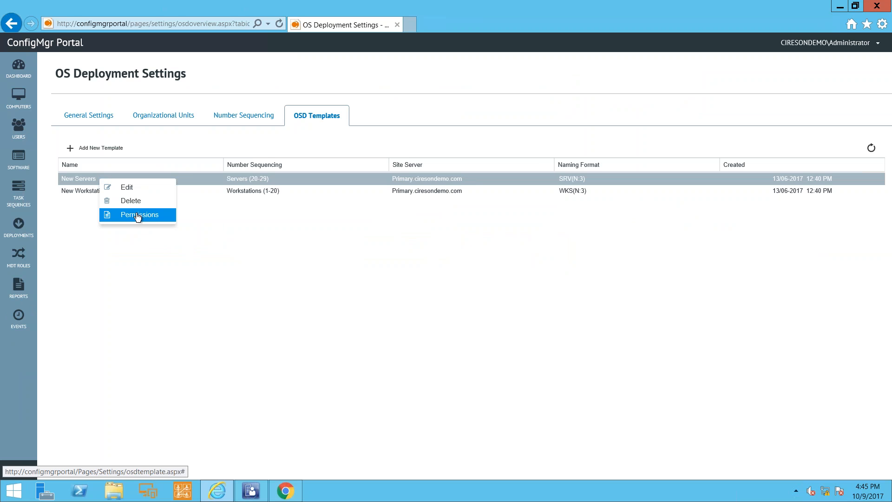
{"action": "left_click", "coordinate": [138, 214]}
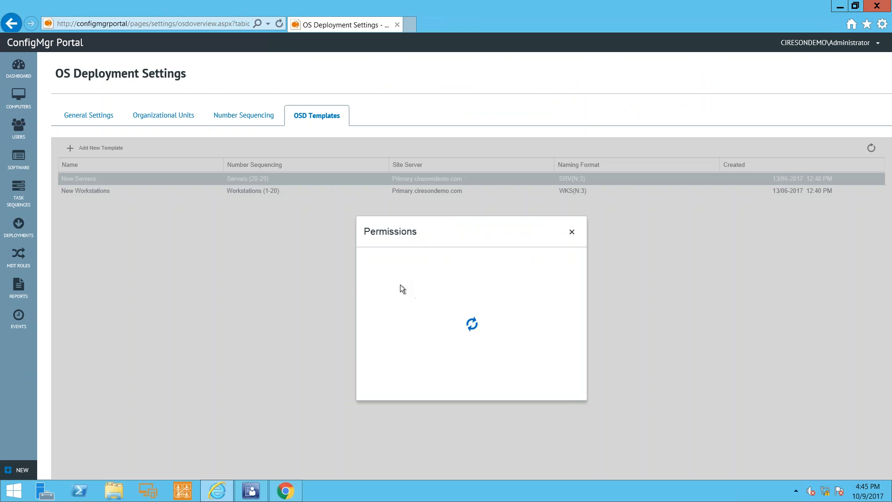
{"action": "left_click", "coordinate": [413, 307]}
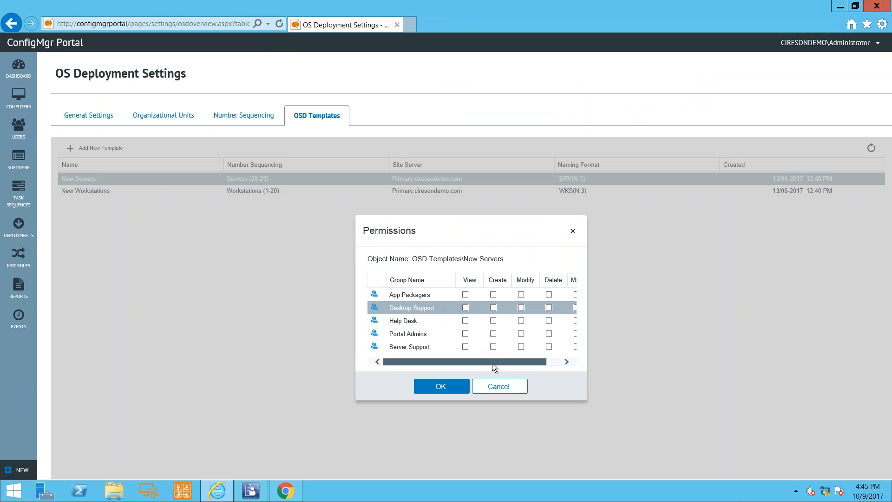
{"action": "left_click", "coordinate": [495, 385]}
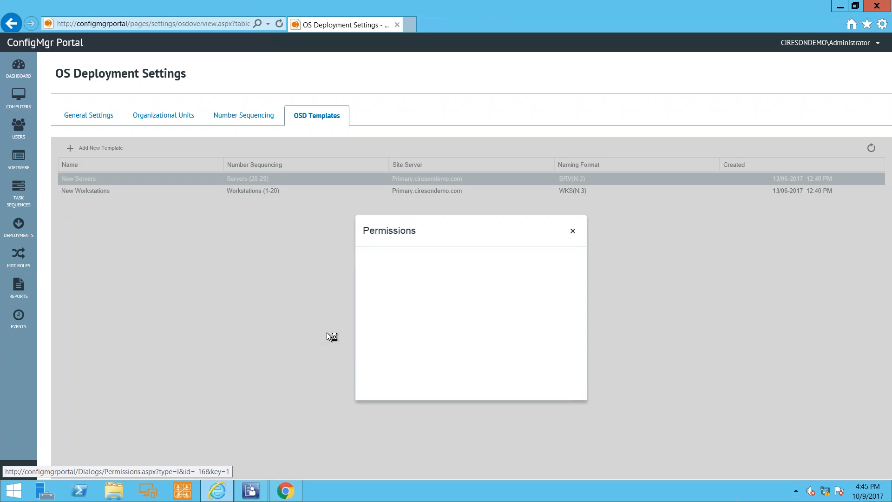
Inspect the group permissions of the New Workstations OSD template and dismiss them without changes.
{"action": "left_click", "coordinate": [101, 191]}
{"action": "right_click", "coordinate": [101, 189]}
{"action": "left_click", "coordinate": [145, 226]}
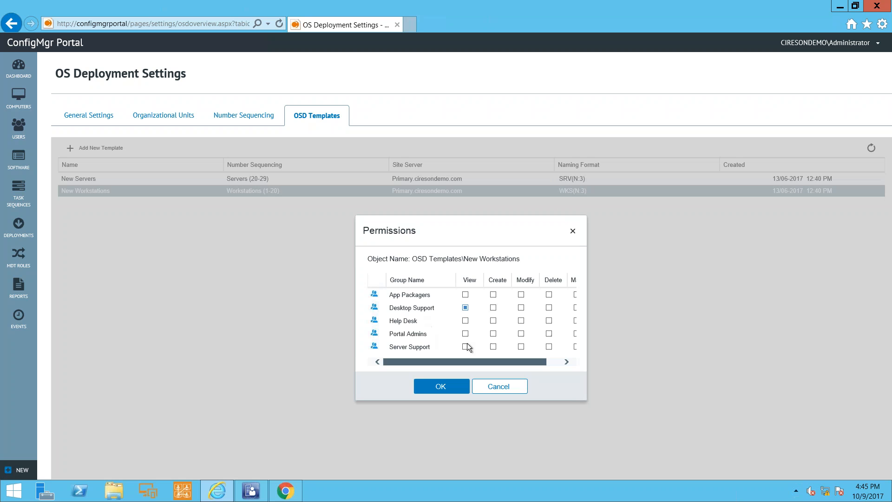
{"action": "left_click", "coordinate": [497, 386]}
Review the New Workstations template's settings, marking the WKS(N:3) naming format and the available roles in red, and leave without saving.
{"action": "right_click", "coordinate": [125, 191]}
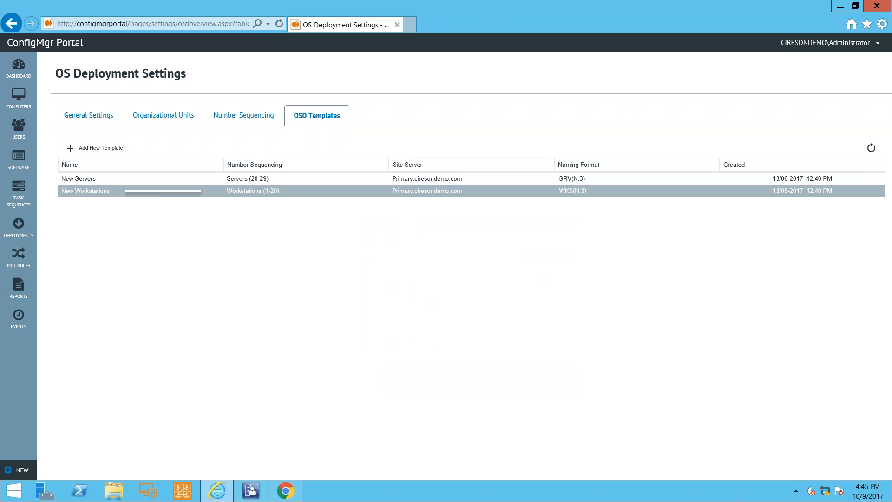
{"action": "left_click", "coordinate": [154, 201]}
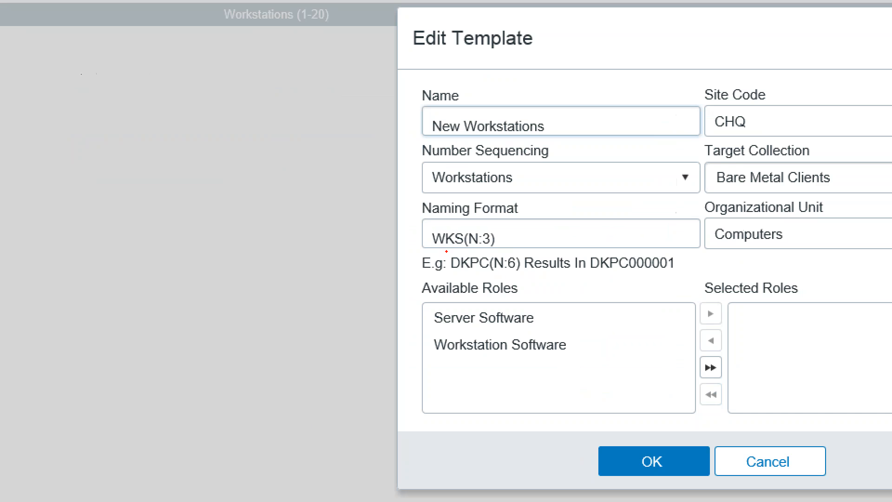
{"action": "mouse_move", "coordinate": [421, 217]}
{"action": "left_mouse_down"}
{"action": "mouse_move", "coordinate": [467, 256]}
{"action": "mouse_move", "coordinate": [532, 223]}
{"action": "left_mouse_up"}
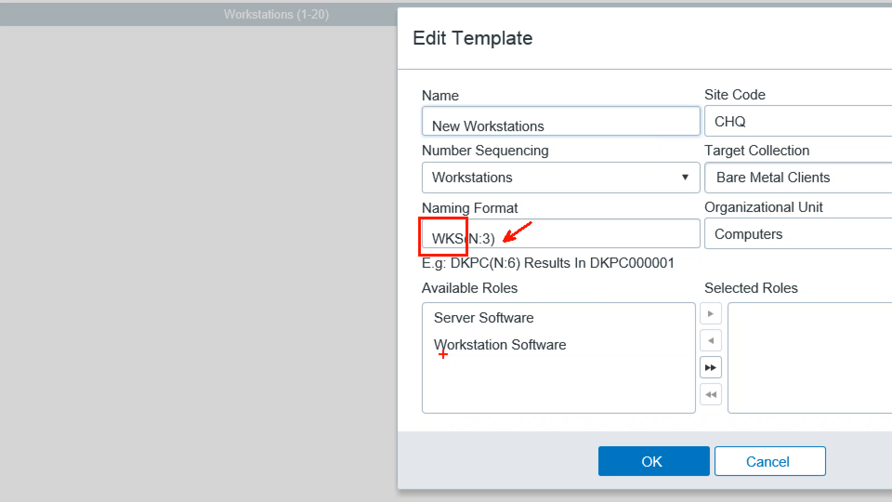
{"action": "left_click_drag", "start_coordinate": [422, 304], "coordinate": [591, 385]}
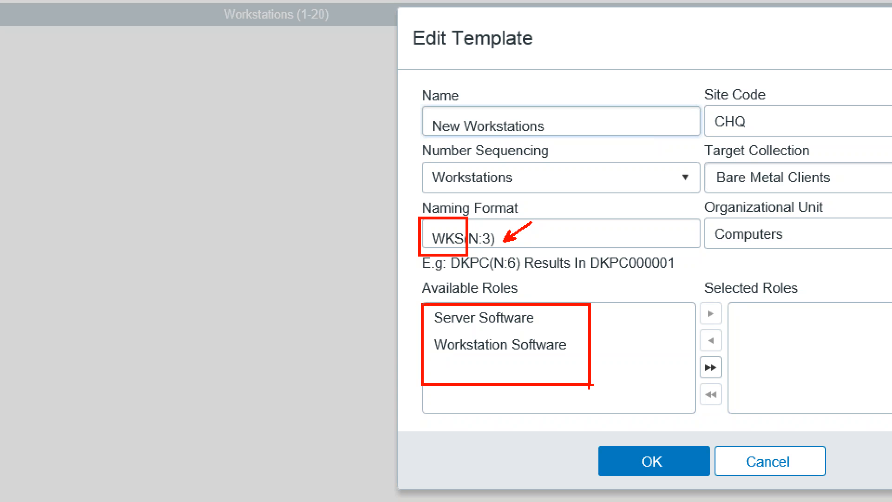
{"action": "left_click_drag", "start_coordinate": [569, 354], "coordinate": [611, 409]}
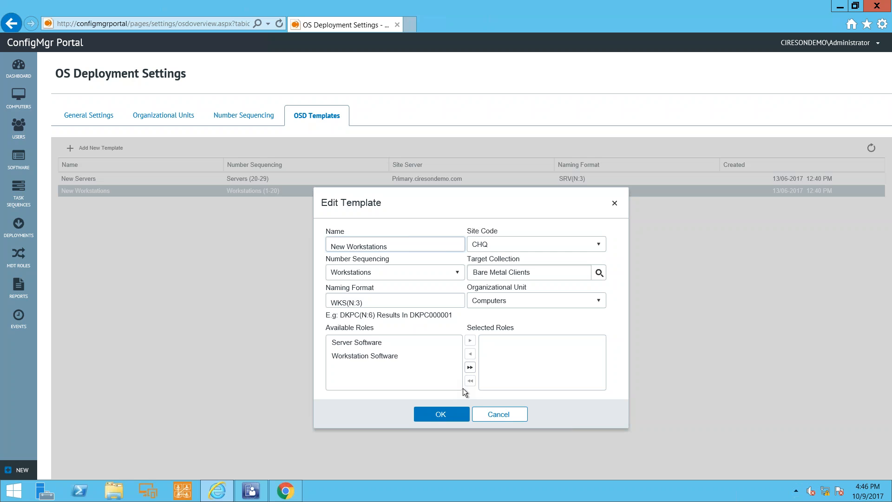
{"action": "left_click", "coordinate": [487, 410]}
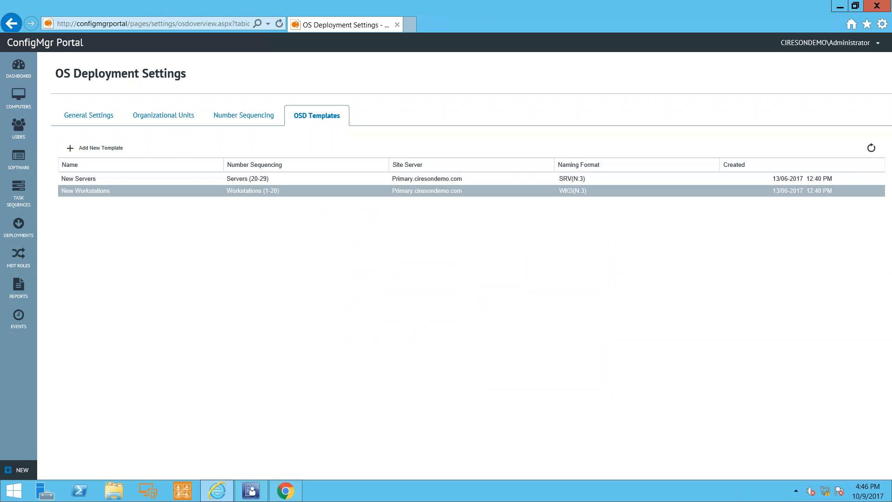
Show the organizational units and inspect the group permissions of the Computers OU.
{"action": "left_click", "coordinate": [174, 122]}
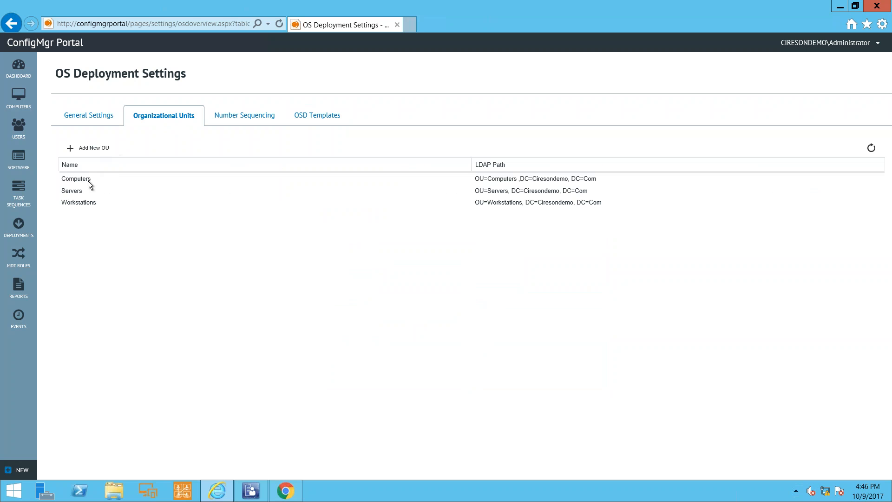
{"action": "left_click", "coordinate": [88, 183]}
{"action": "right_click", "coordinate": [87, 180]}
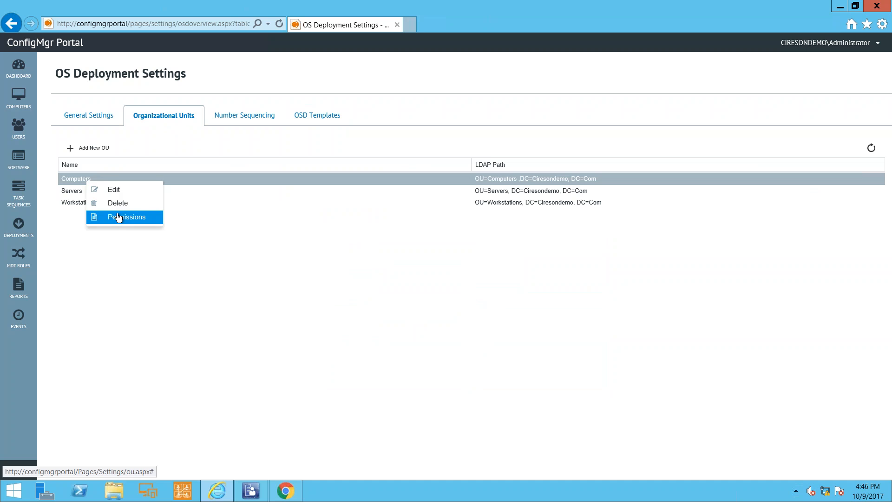
{"action": "left_click", "coordinate": [118, 217]}
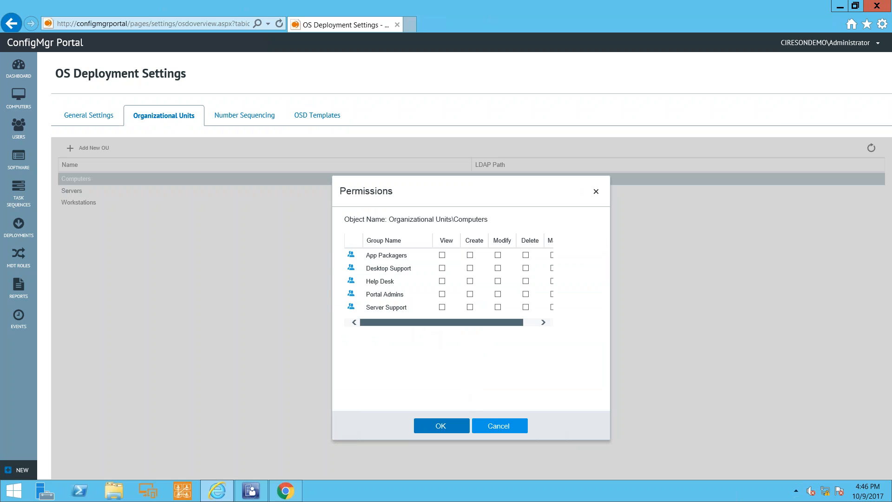
{"action": "left_click", "coordinate": [459, 423]}
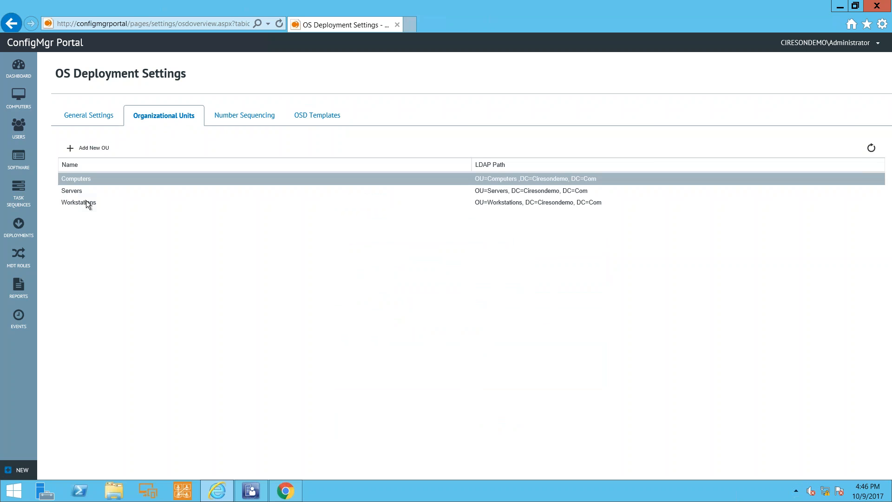
Inspect the group permissions of the Workstations organizational unit and dismiss them without changes.
{"action": "left_click", "coordinate": [87, 203]}
{"action": "right_click", "coordinate": [86, 203]}
{"action": "left_click", "coordinate": [123, 237]}
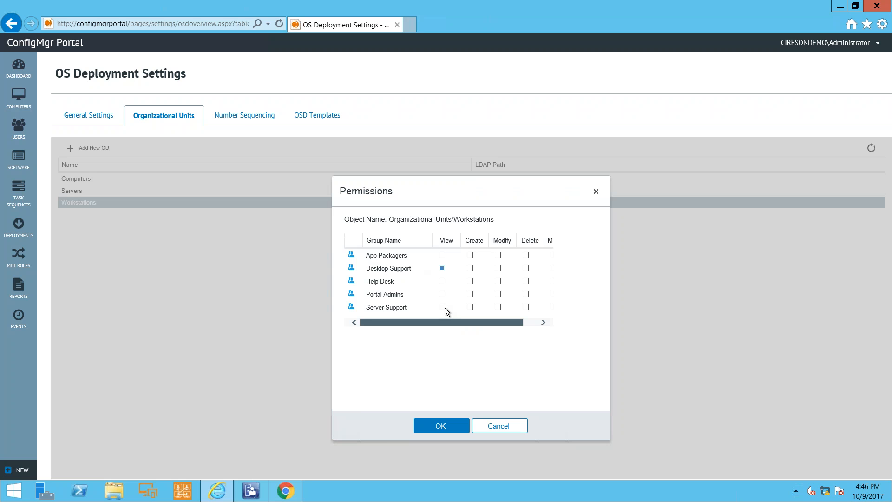
{"action": "left_click", "coordinate": [514, 425]}
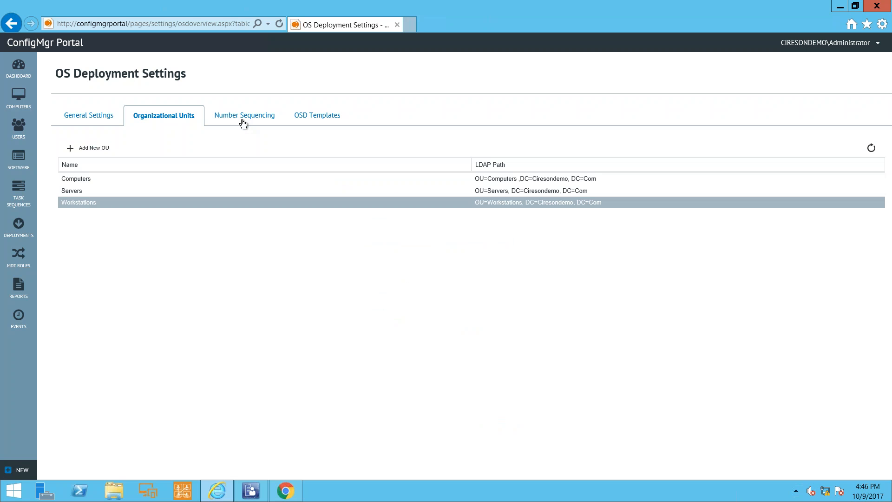
Show the number sequences, review the Workstations sequence's settings without saving, and refresh the list.
{"action": "left_click", "coordinate": [243, 122]}
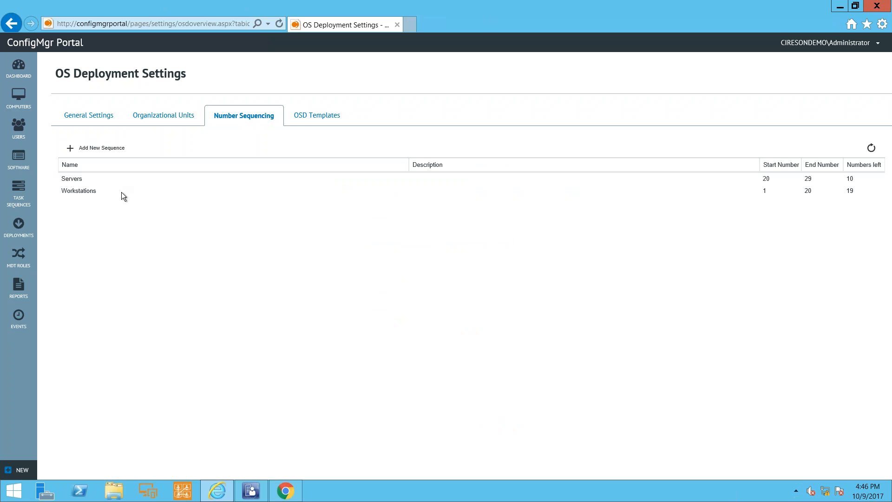
{"action": "left_click", "coordinate": [91, 190]}
{"action": "right_click", "coordinate": [92, 191]}
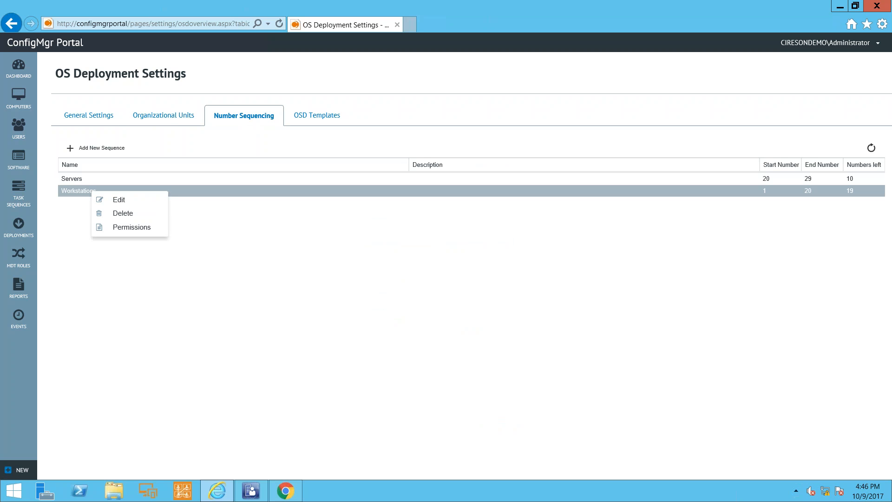
{"action": "left_click", "coordinate": [119, 194]}
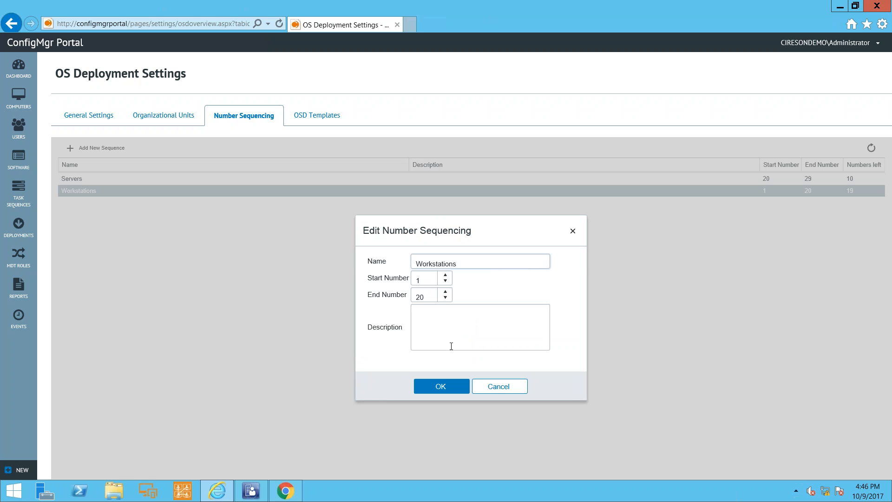
{"action": "left_click", "coordinate": [483, 385]}
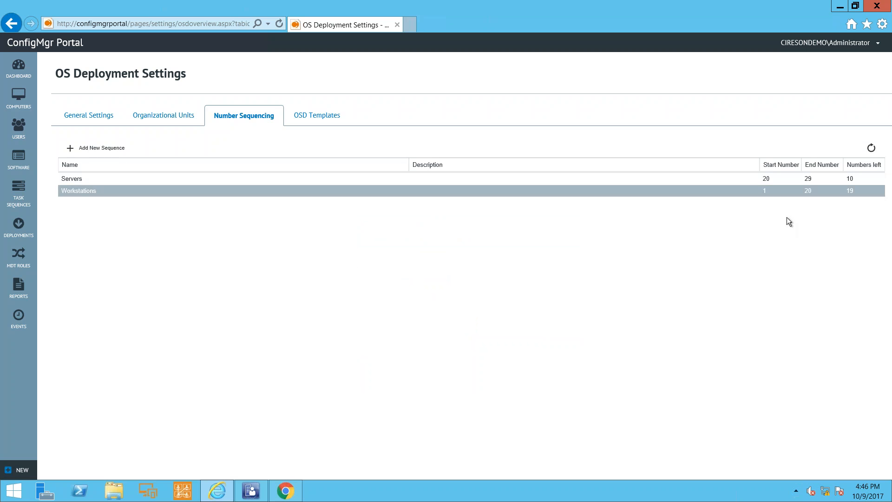
{"action": "left_click", "coordinate": [777, 192]}
{"action": "left_click", "coordinate": [870, 148]}
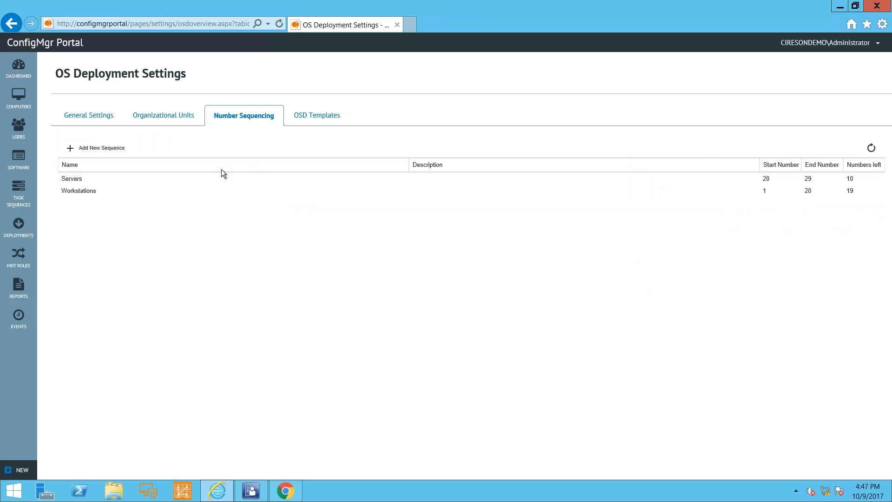
Return to the OSD templates and show the portal's list of task sequences.
{"action": "left_click", "coordinate": [300, 120]}
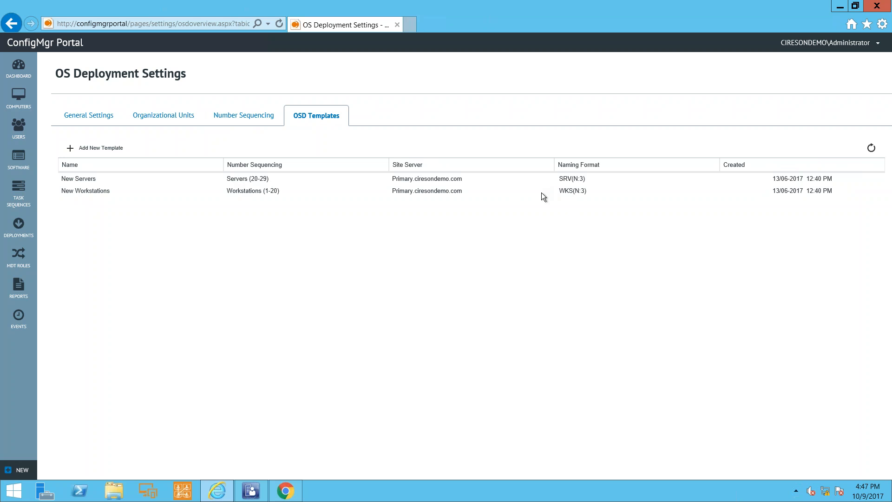
{"action": "left_click", "coordinate": [21, 189]}
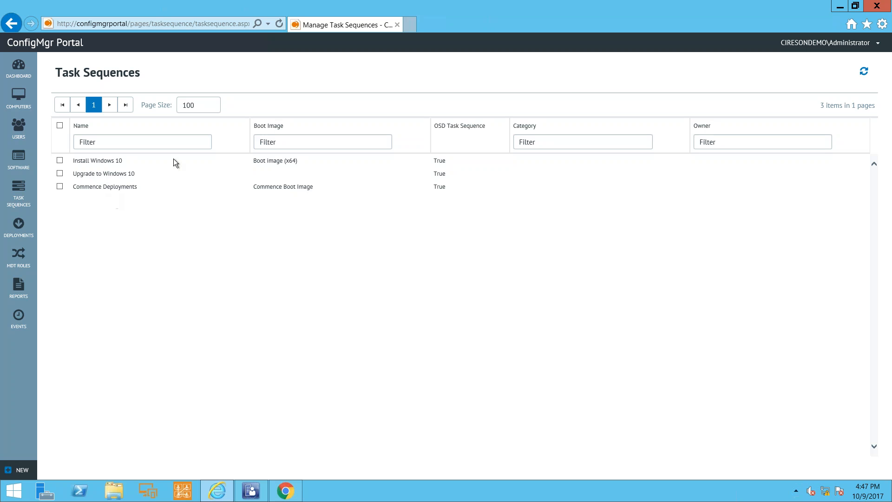
Switch to the restricted user's portal session in Chrome, box the signed-in account in red, and view its task sequences and MDT roles.
{"action": "left_click", "coordinate": [841, 7]}
{"action": "left_click", "coordinate": [842, 6]}
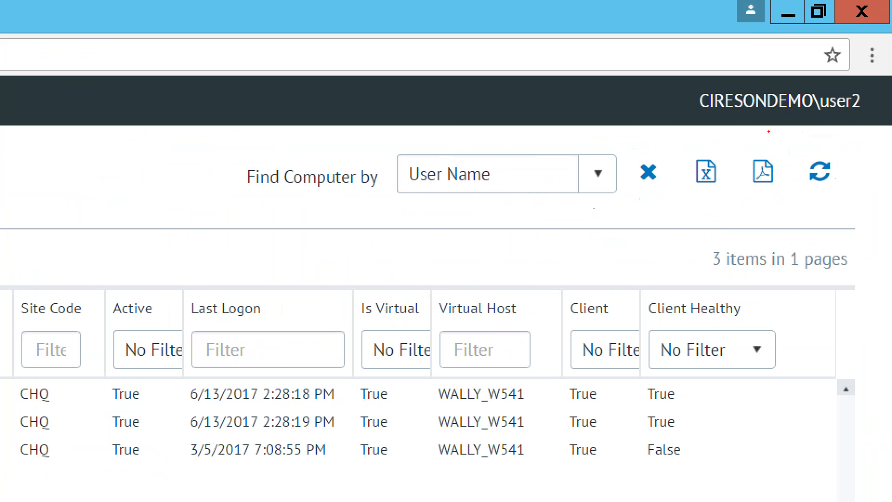
{"action": "mouse_move", "coordinate": [687, 70]}
{"action": "left_mouse_down"}
{"action": "mouse_move", "coordinate": [829, 127]}
{"action": "mouse_move", "coordinate": [879, 130]}
{"action": "left_mouse_up"}
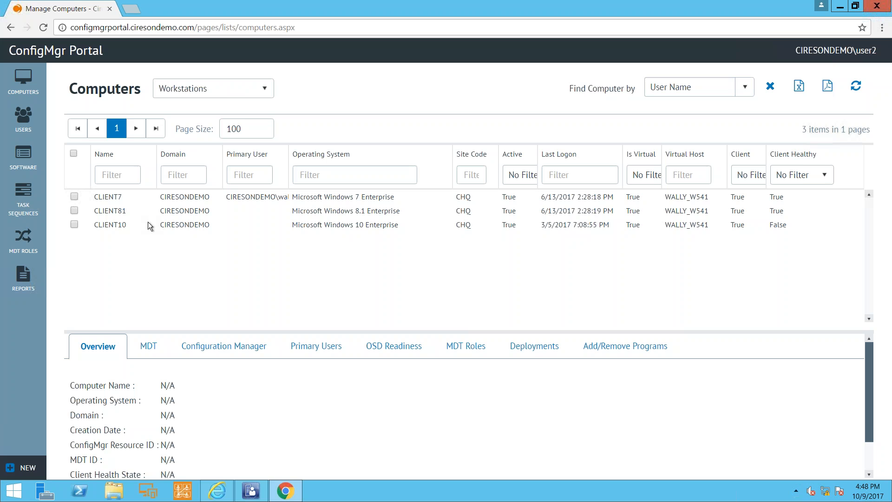
{"action": "left_click", "coordinate": [23, 191]}
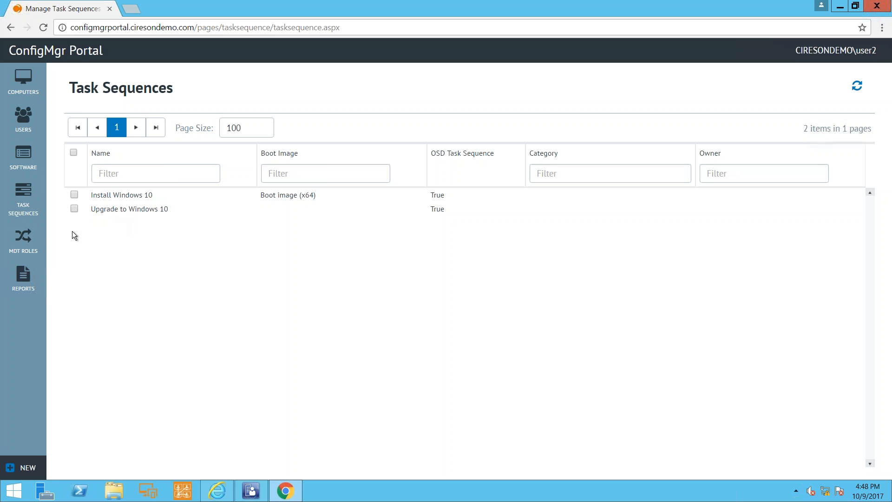
{"action": "left_click", "coordinate": [24, 238]}
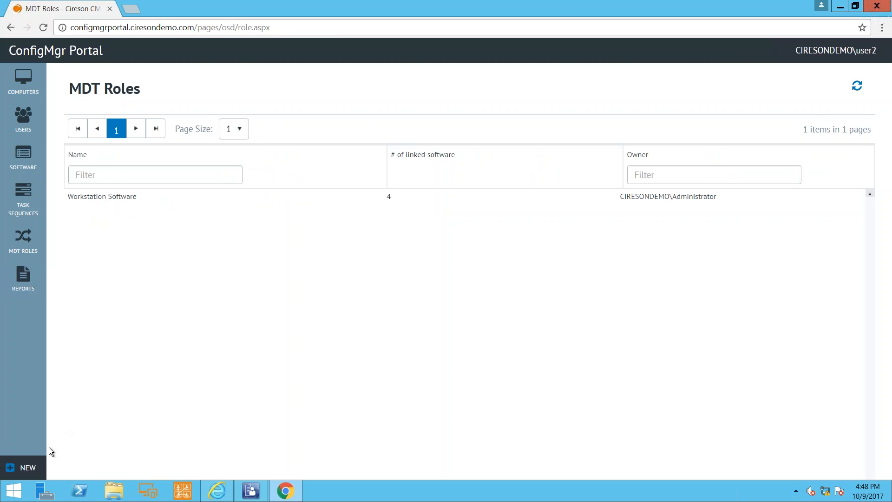
Start a new OSD task sequence and enter "Windows 10 with Remote Manage" as its name.
{"action": "left_click", "coordinate": [24, 469]}
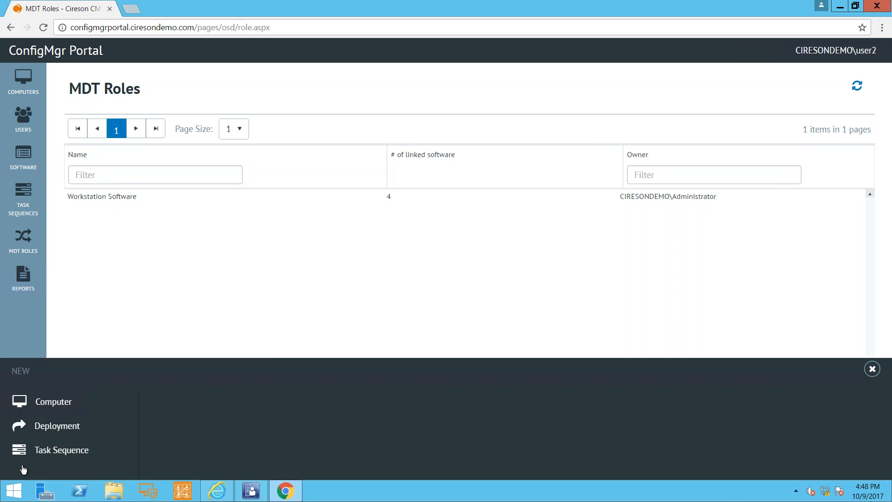
{"action": "left_click", "coordinate": [51, 446]}
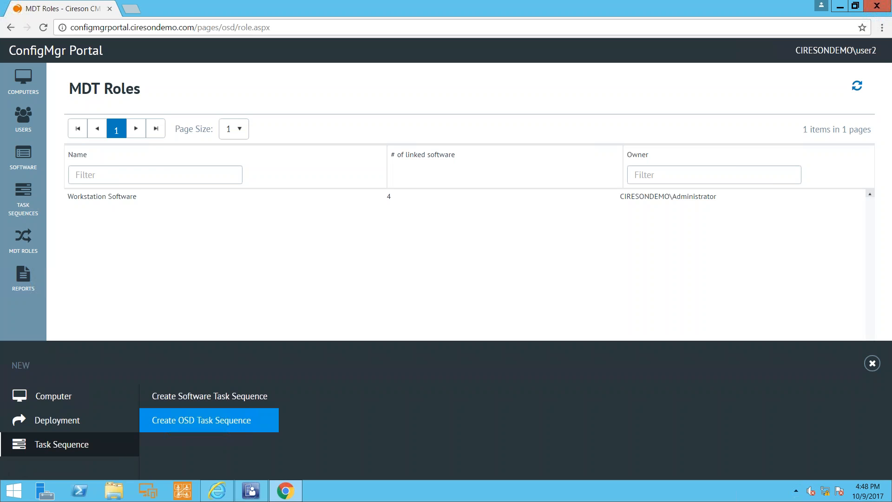
{"action": "left_click", "coordinate": [228, 421]}
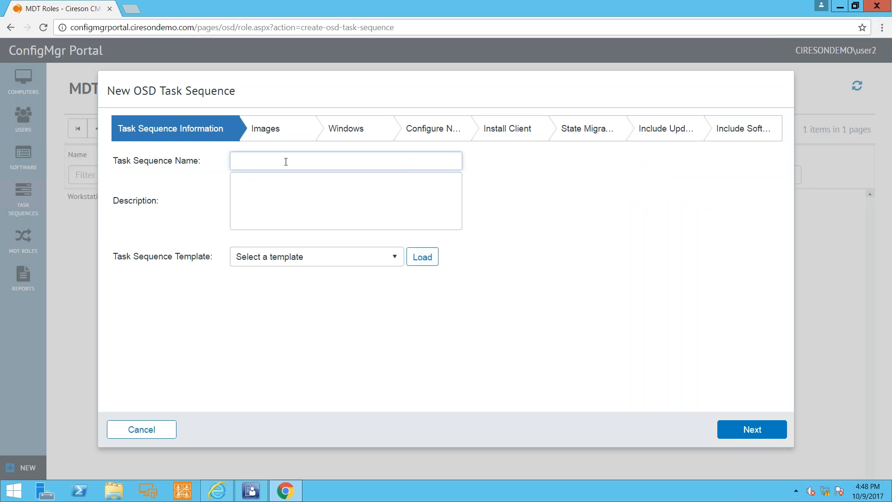
{"action": "type", "text": "Windows 10 witgh"}
{"action": "key", "text": "BackSpace"}
{"action": "type", "text": "Remote Manager"}
{"action": "key", "text": "BackSpace"}
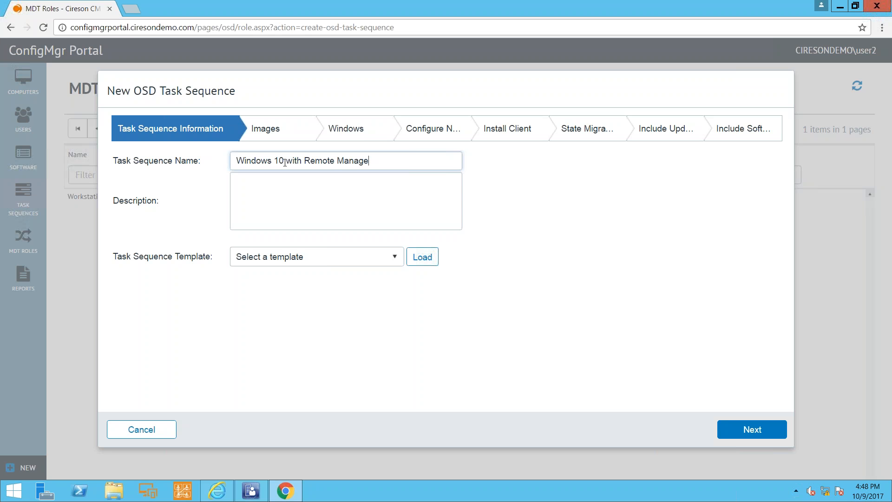
Look through the new task sequence's blank image, Windows and network settings, and return to the task sequence information.
{"action": "left_click", "coordinate": [271, 135]}
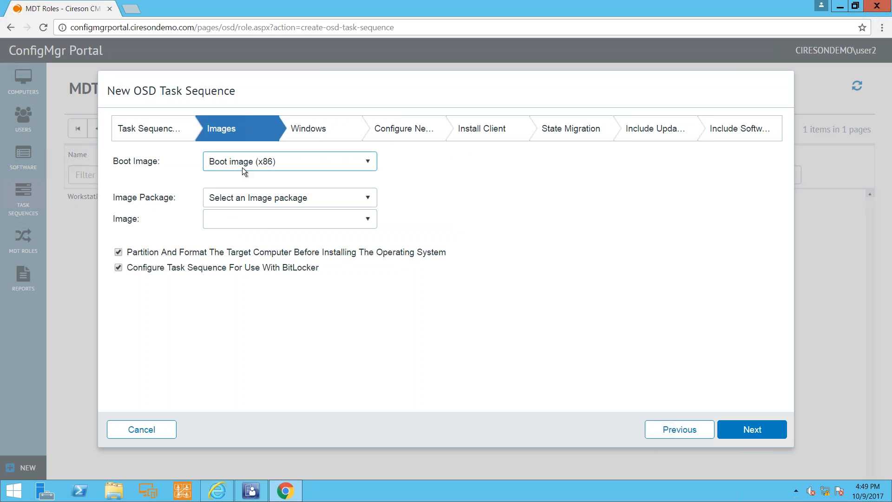
{"action": "left_click", "coordinate": [313, 131]}
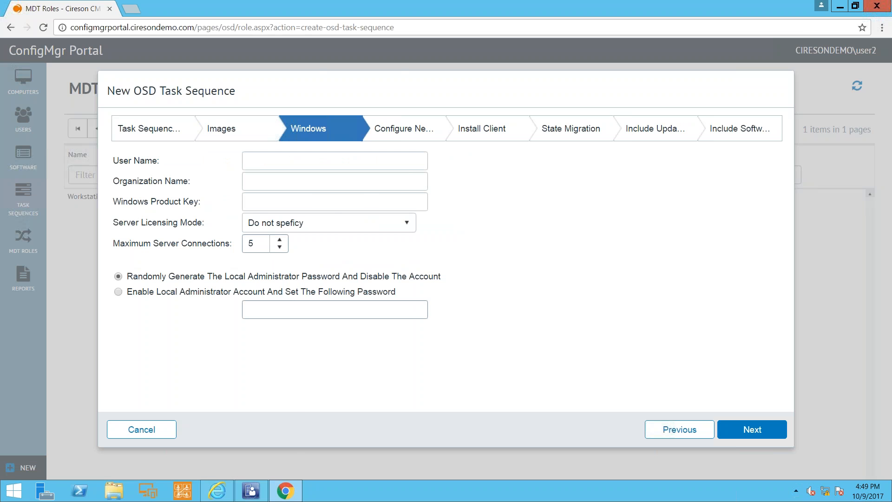
{"action": "left_click", "coordinate": [404, 125]}
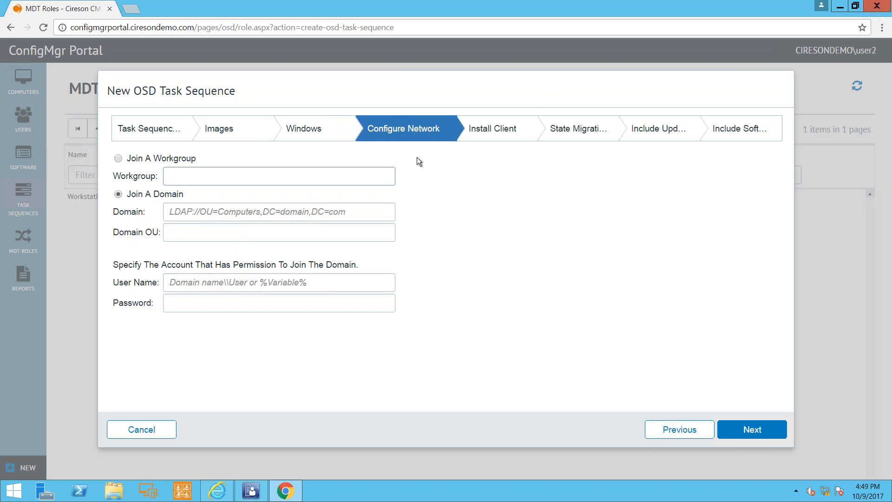
{"action": "left_click", "coordinate": [171, 132]}
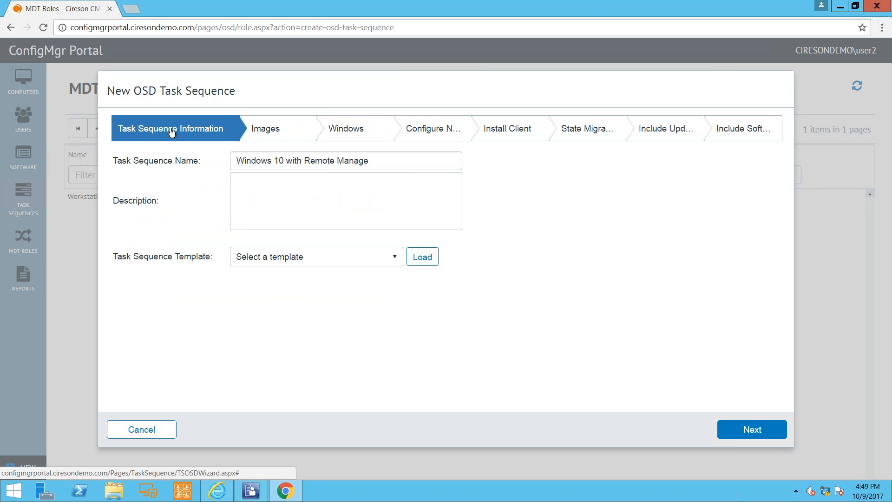
Choose the Windows 10 Deployments template for the new task sequence and load its settings.
{"action": "left_click", "coordinate": [394, 257]}
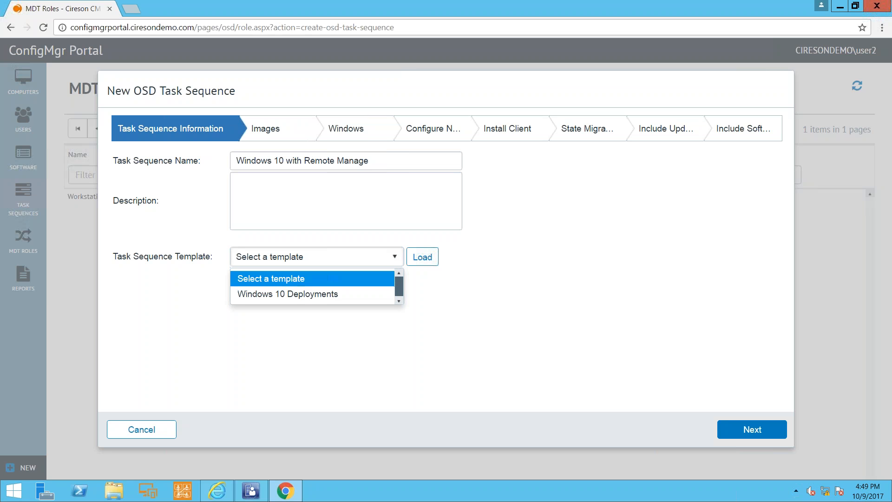
{"action": "left_click", "coordinate": [314, 296]}
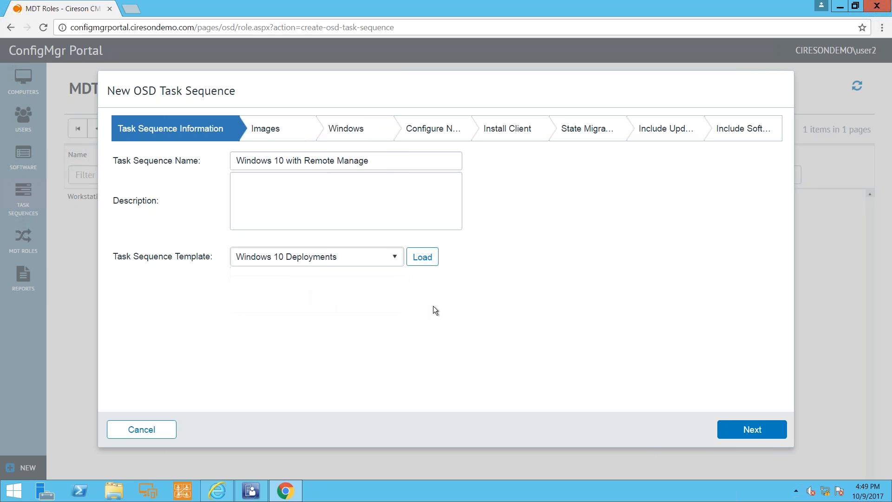
{"action": "left_click", "coordinate": [423, 261]}
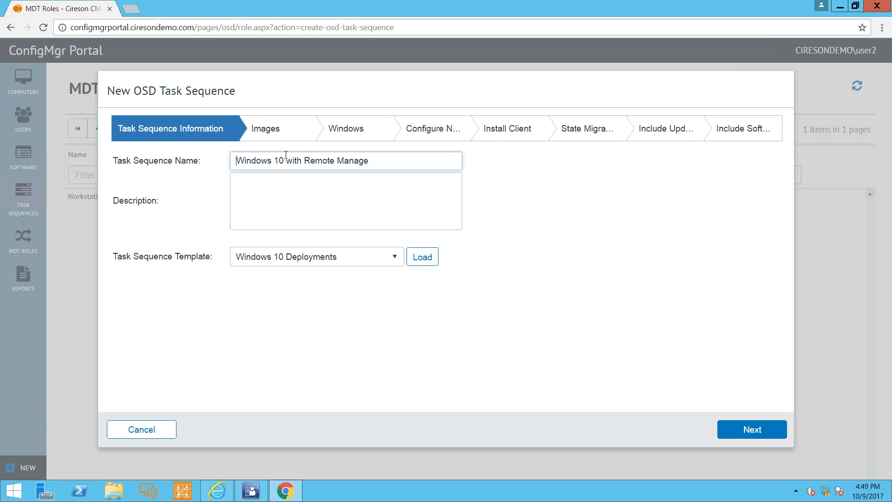
Review the template's image and Windows settings, and enter the password of the domain join account.
{"action": "left_click", "coordinate": [284, 133]}
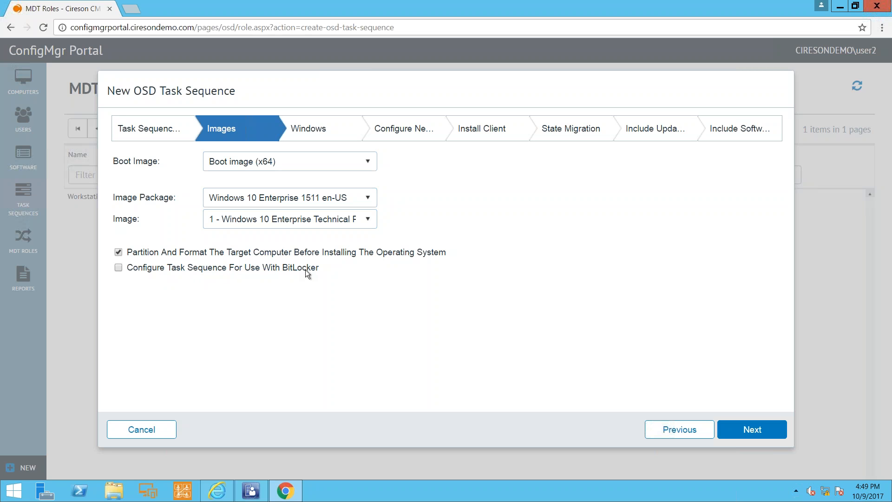
{"action": "left_click", "coordinate": [311, 130]}
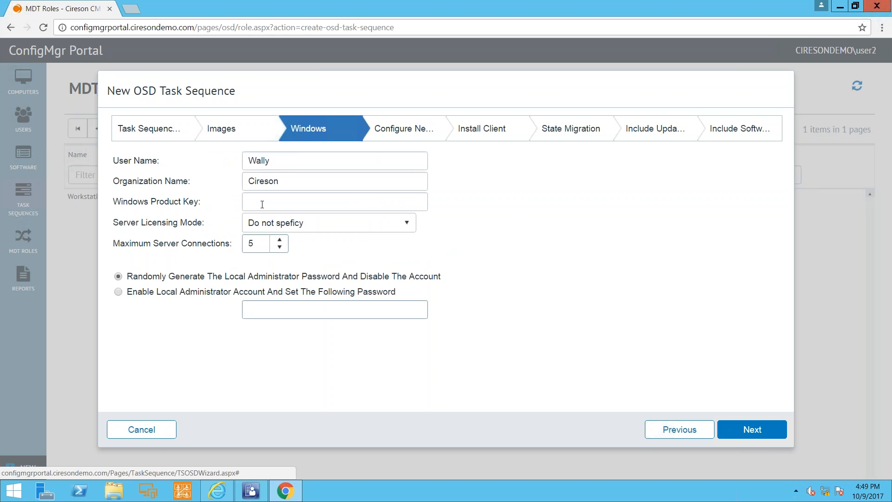
{"action": "left_click", "coordinate": [420, 125]}
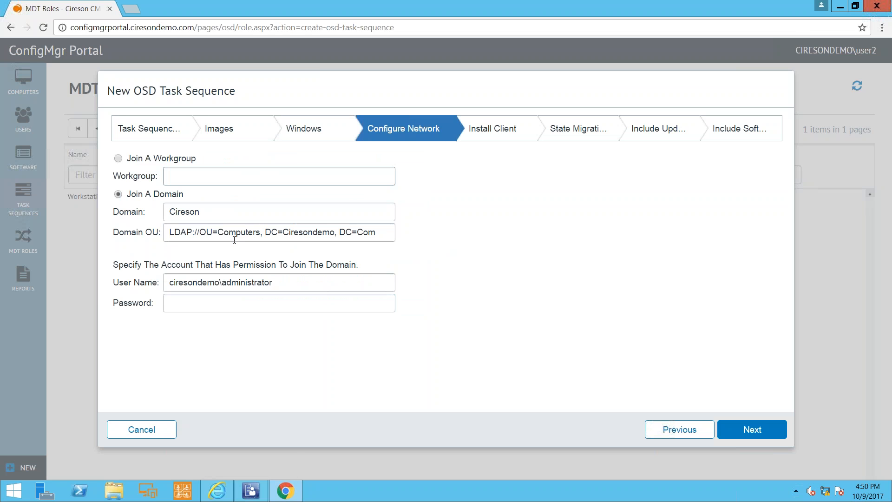
{"action": "left_click", "coordinate": [231, 305]}
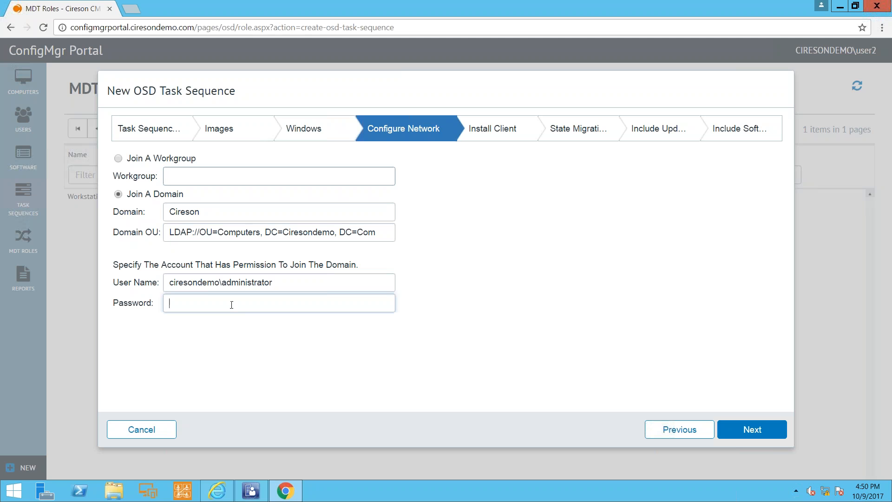
{"action": "type", "text": "••••••••"}
Review the client installation, state migration and software update settings of the new task sequence.
{"action": "left_click", "coordinate": [490, 132]}
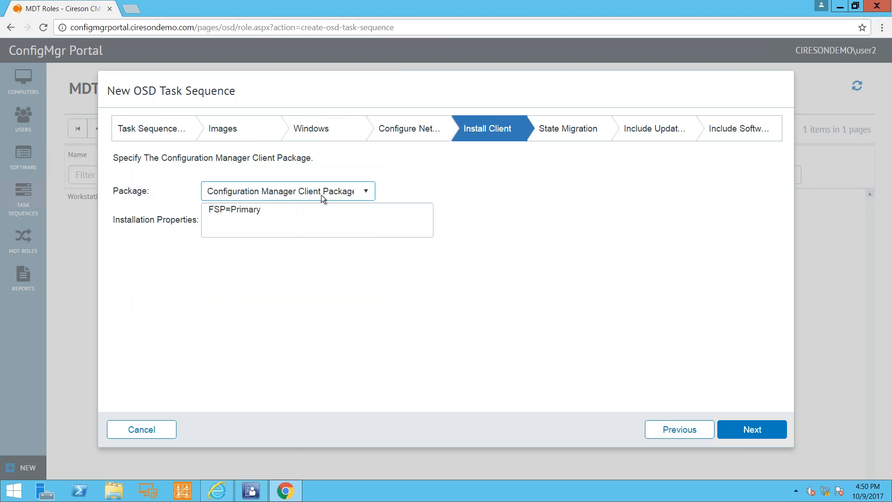
{"action": "left_click", "coordinate": [539, 128]}
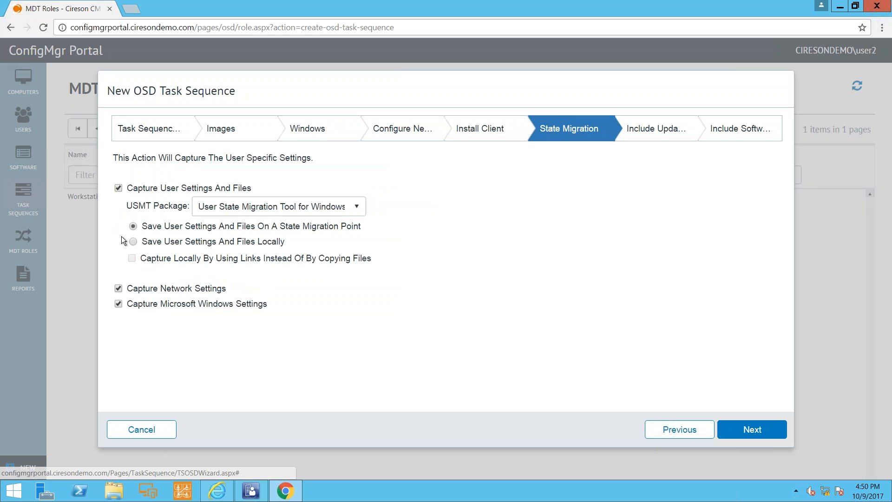
{"action": "left_click", "coordinate": [144, 187]}
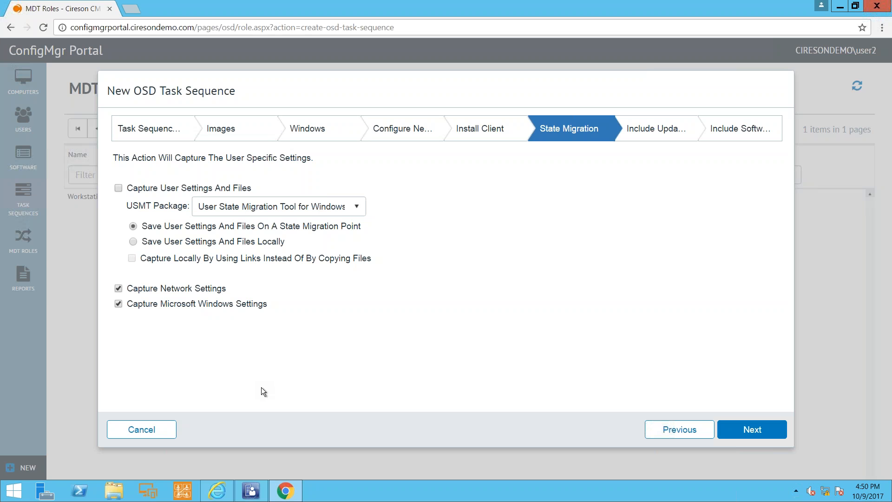
{"action": "left_click", "coordinate": [634, 134]}
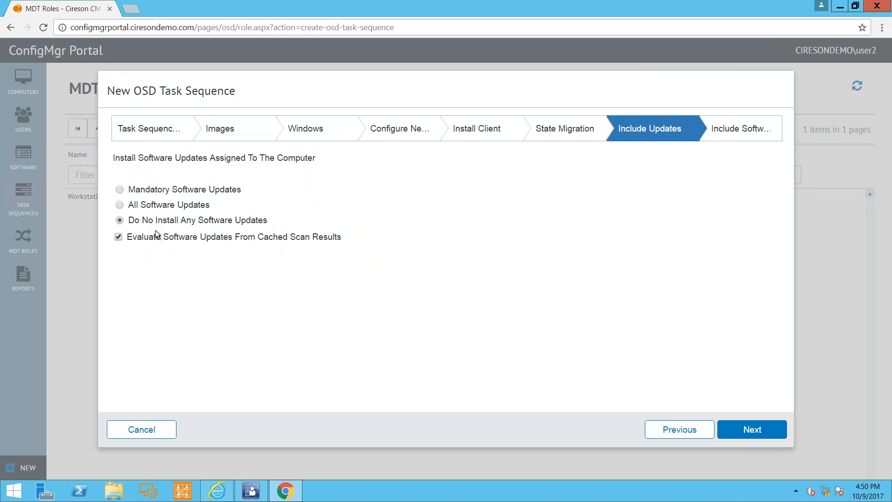
Include the Remote Manage App as software, finish the task sequence without saving the password in the browser, and refresh the list.
{"action": "left_click", "coordinate": [740, 132]}
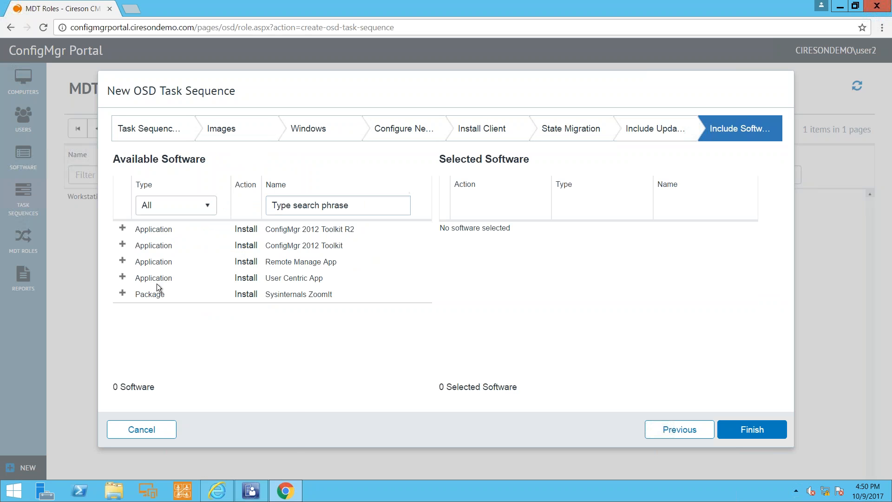
{"action": "left_click", "coordinate": [123, 260]}
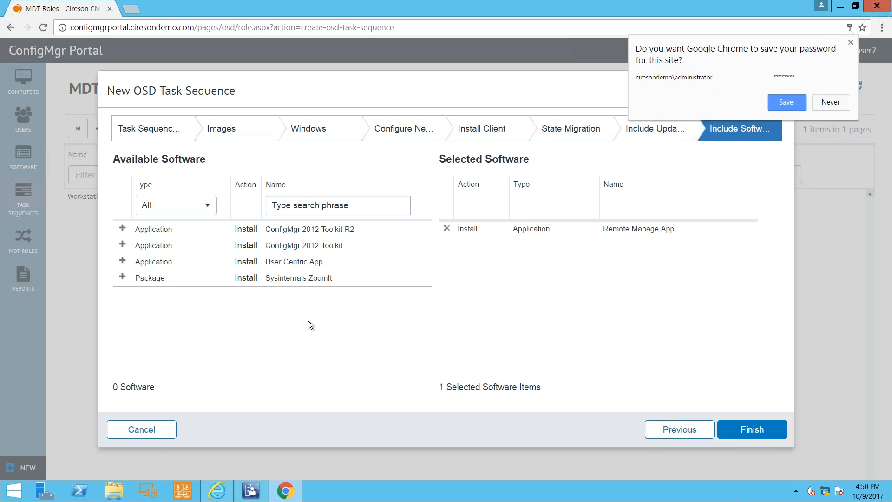
{"action": "left_click", "coordinate": [830, 102]}
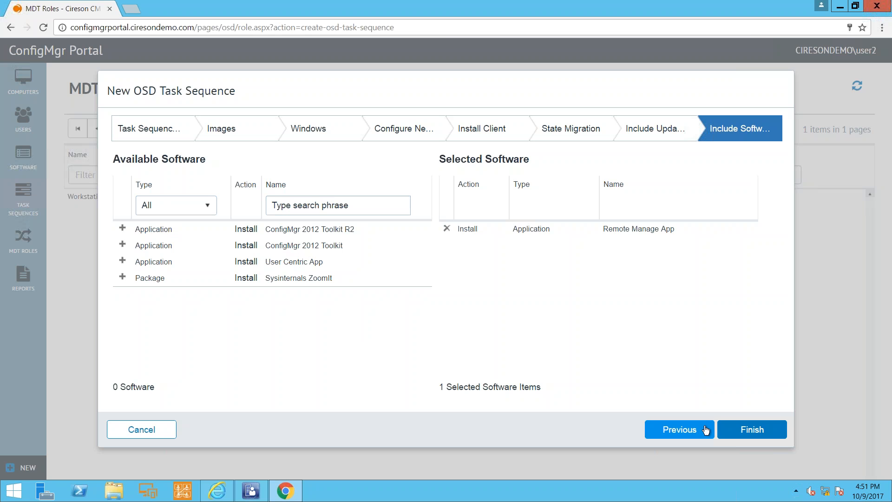
{"action": "left_click", "coordinate": [730, 428]}
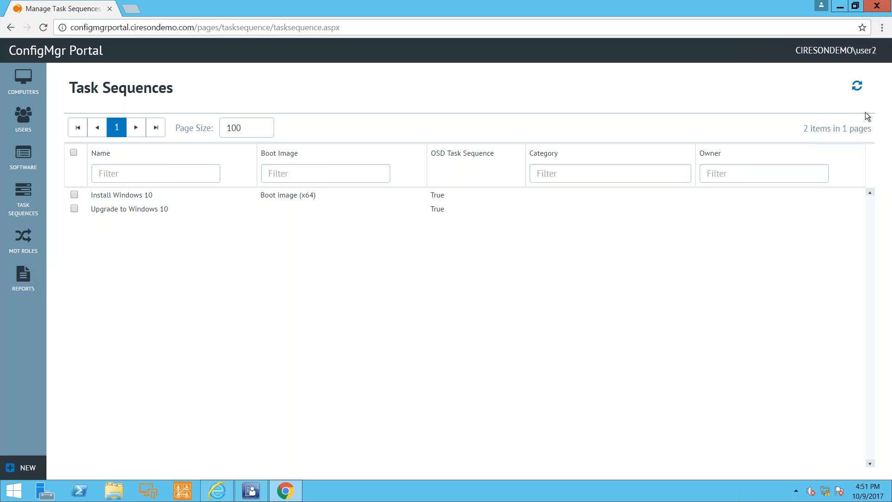
{"action": "left_click", "coordinate": [858, 87]}
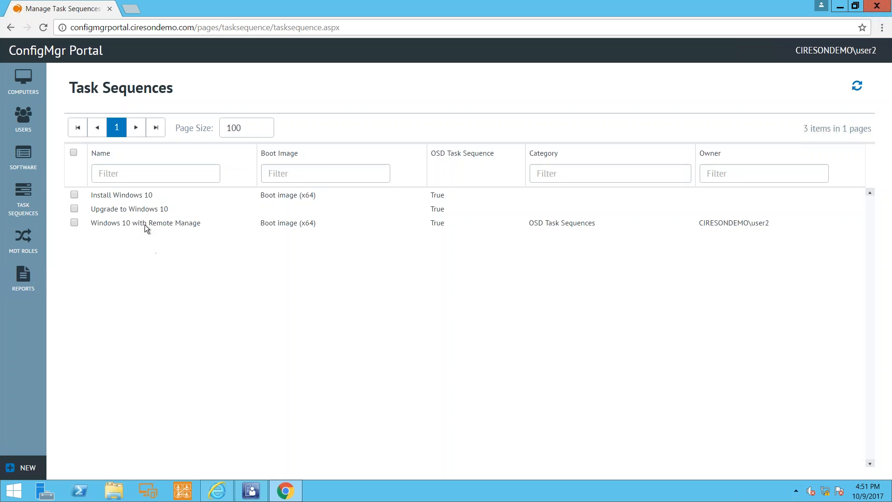
Start a Standard Software Deployment of "Windows 10 with Remote Manage" and target the Windows 10 Deployments collection.
{"action": "left_click", "coordinate": [144, 225]}
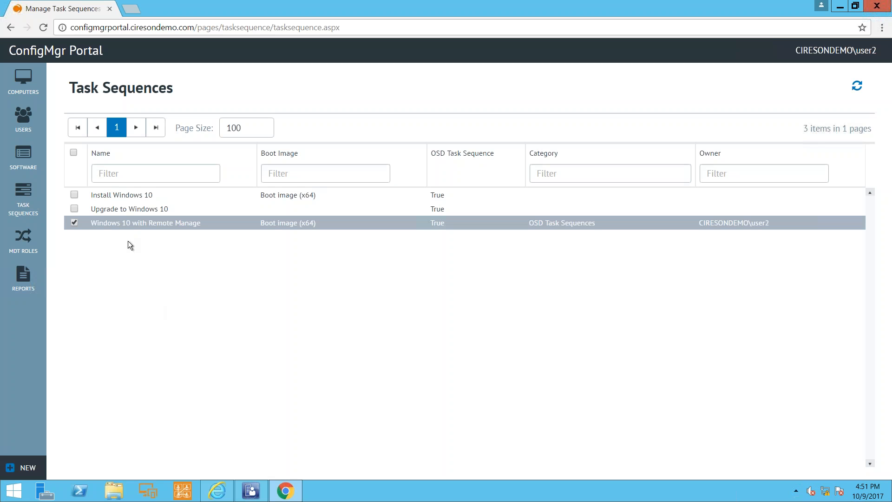
{"action": "right_click", "coordinate": [130, 223]}
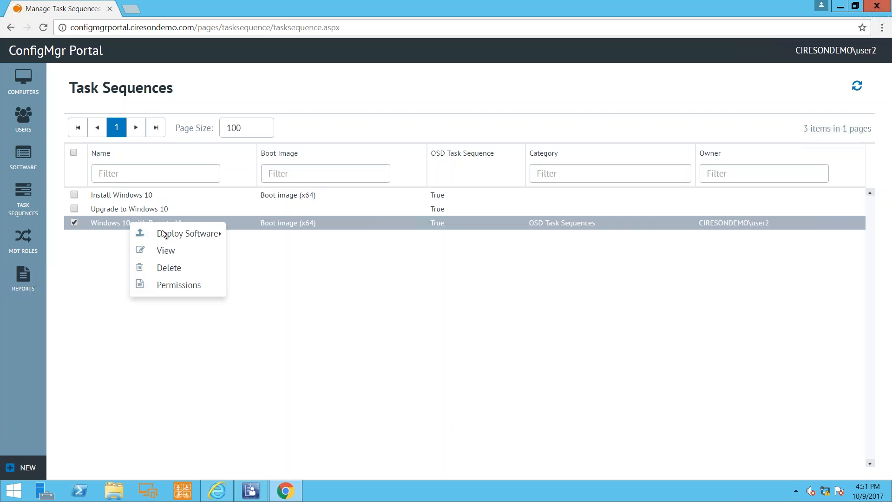
{"action": "mouse_move", "coordinate": [167, 231]}
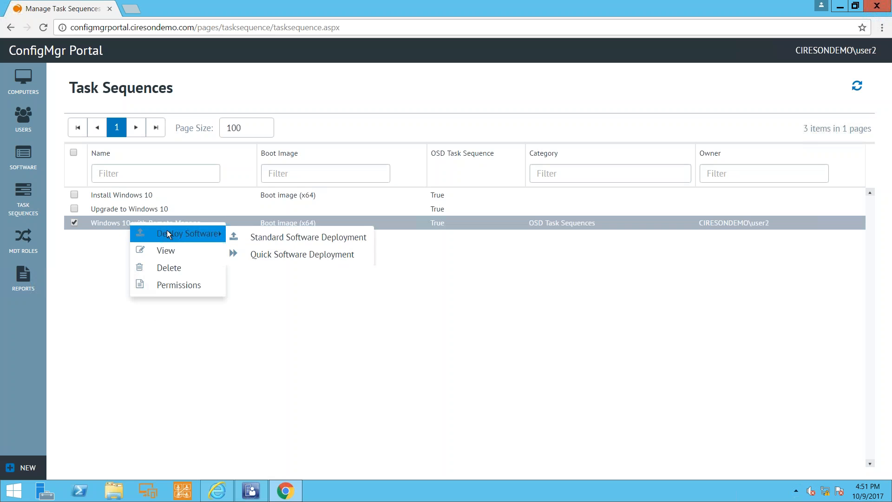
{"action": "left_click", "coordinate": [255, 239]}
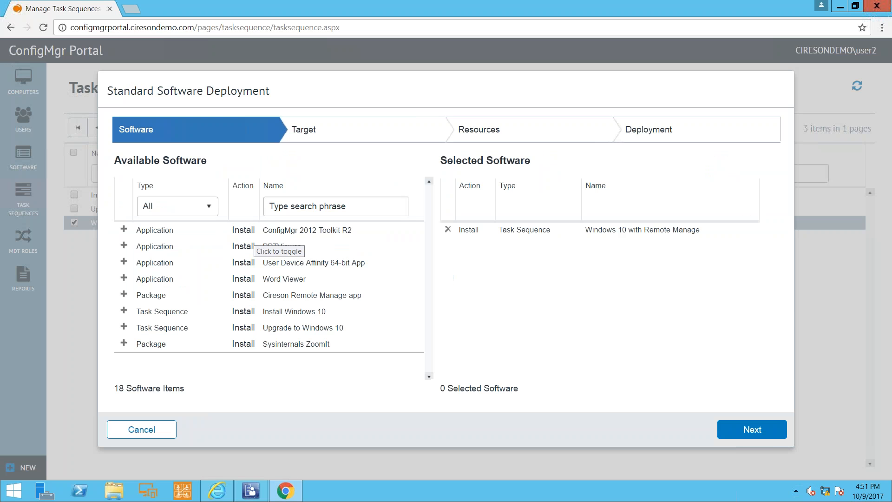
{"action": "left_click", "coordinate": [744, 425]}
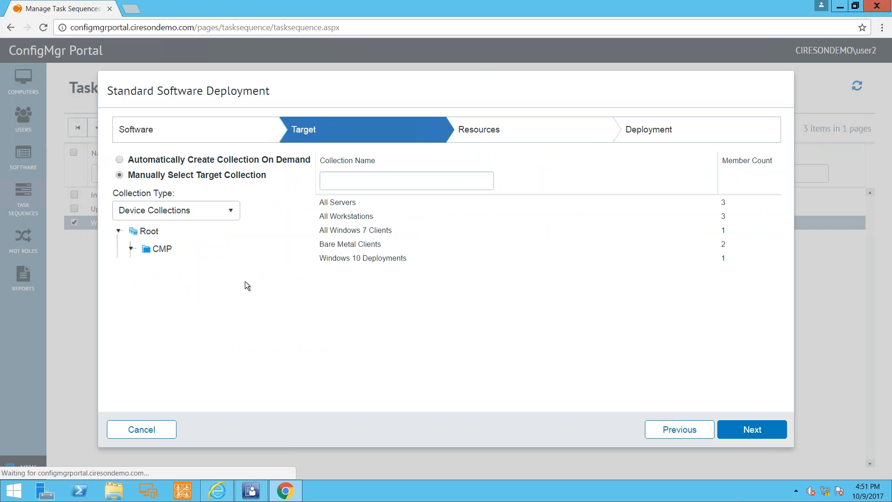
{"action": "left_click", "coordinate": [353, 258]}
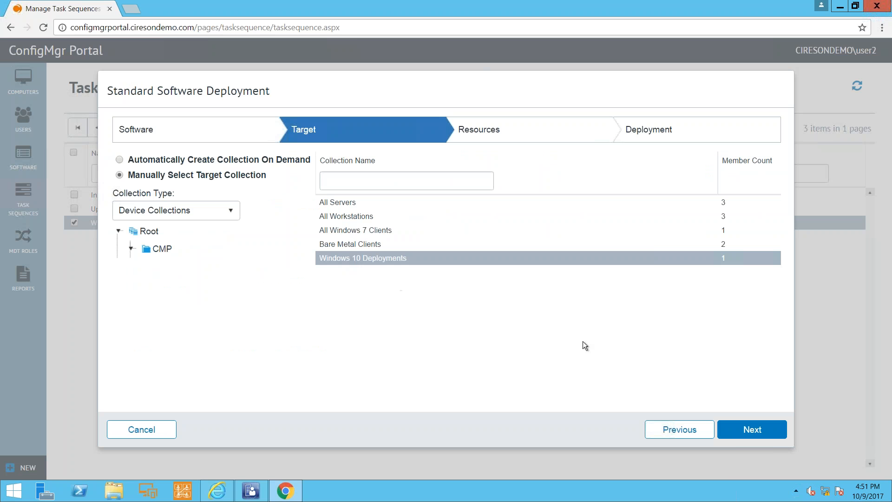
{"action": "left_click", "coordinate": [750, 429]}
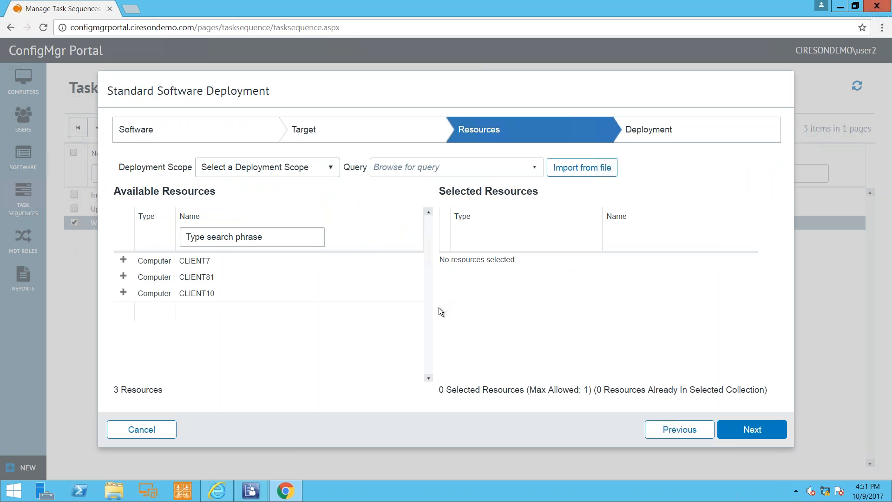
Skip adding resources and review the deployment's default settings for scheduling, user experience and distribution points.
{"action": "left_click", "coordinate": [751, 430]}
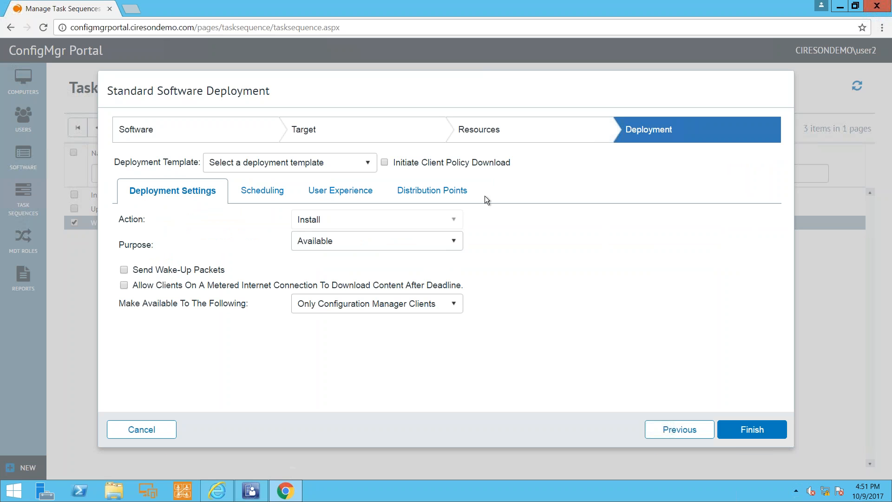
{"action": "left_click", "coordinate": [256, 191]}
{"action": "left_click", "coordinate": [345, 193]}
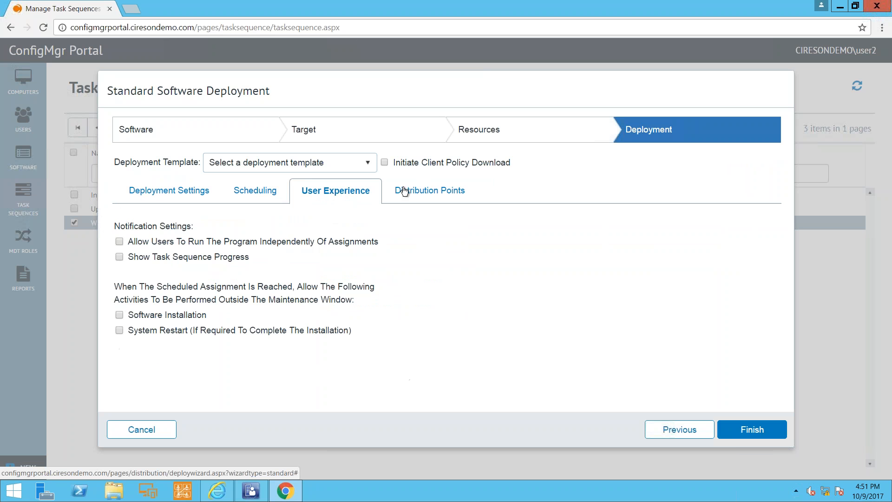
{"action": "left_click", "coordinate": [452, 191]}
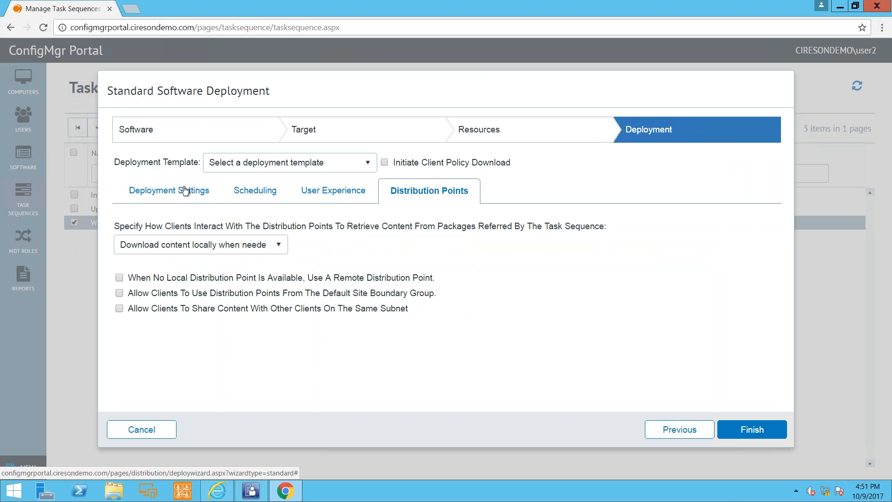
Apply the OSD Task Sequences deployment template, review its user experience, purpose and scheduling settings, and cancel the deployment.
{"action": "left_click", "coordinate": [244, 161]}
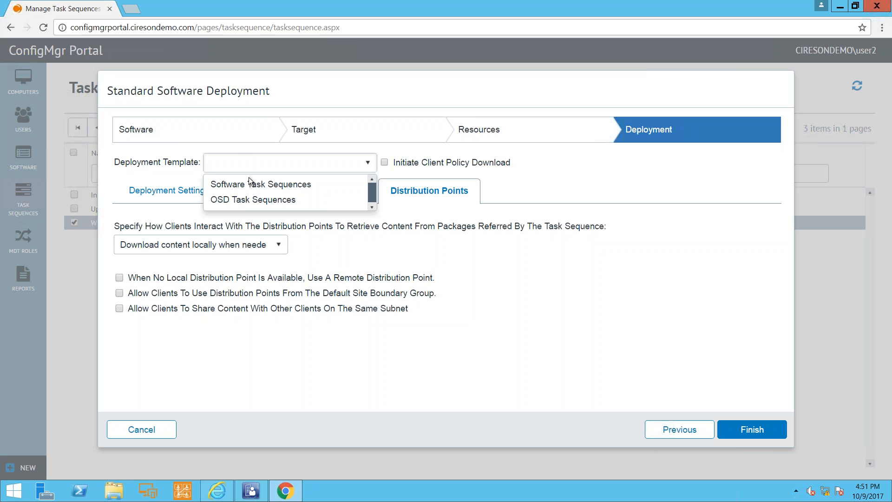
{"action": "left_click", "coordinate": [251, 199]}
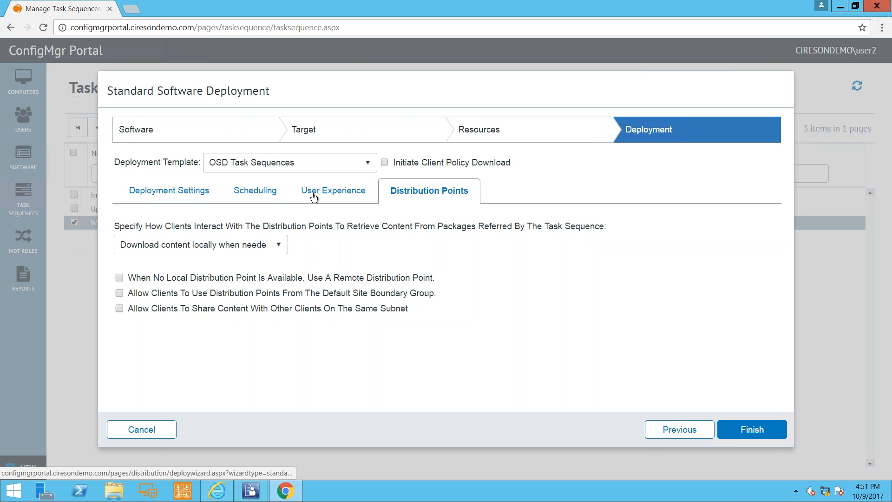
{"action": "left_click", "coordinate": [313, 195]}
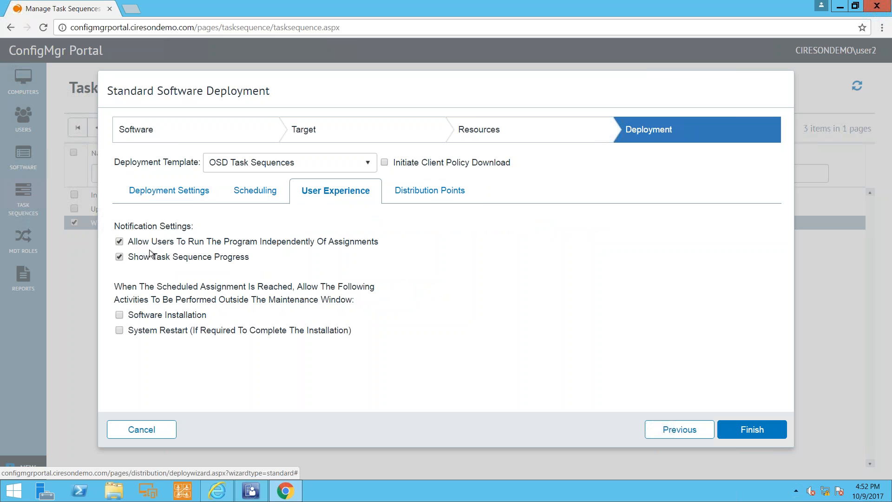
{"action": "left_click", "coordinate": [193, 199]}
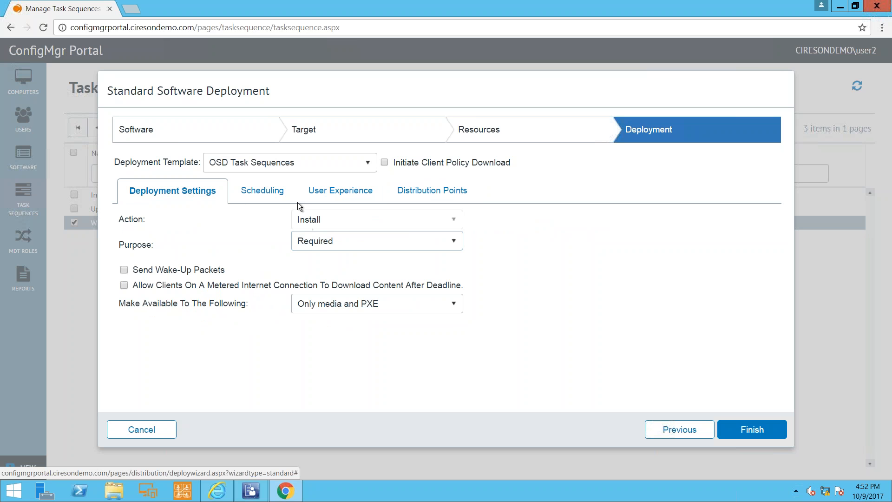
{"action": "left_click", "coordinate": [284, 196]}
{"action": "left_click", "coordinate": [197, 304]}
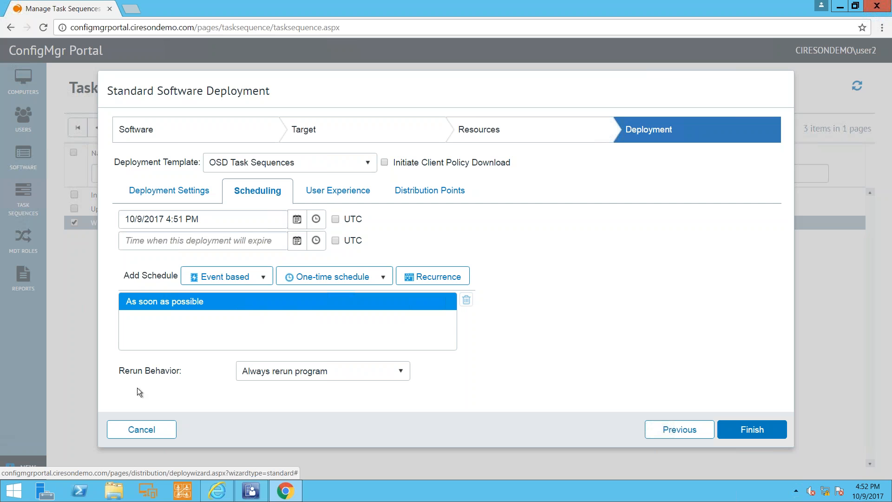
{"action": "left_click", "coordinate": [143, 427]}
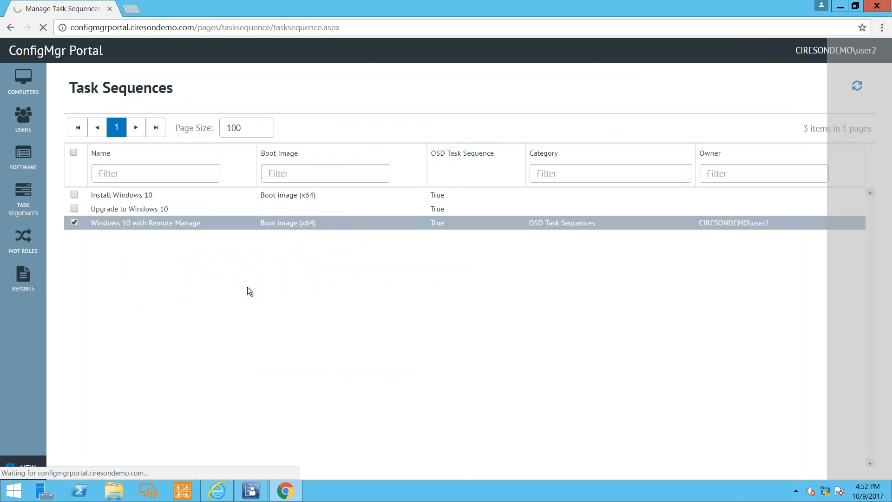
Switch to the administrator's portal in Internet Explorer, refresh the task sequences, and open the security rights of the Desktop Support group.
{"action": "left_click", "coordinate": [217, 491]}
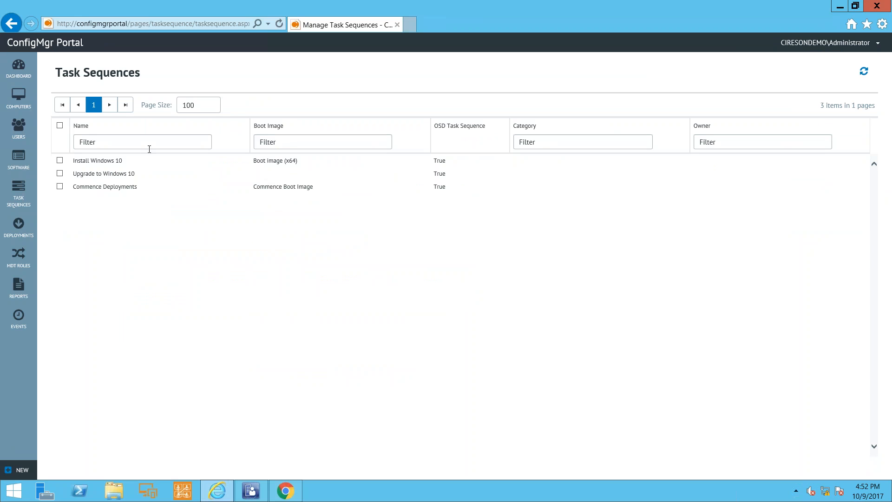
{"action": "left_click", "coordinate": [864, 72]}
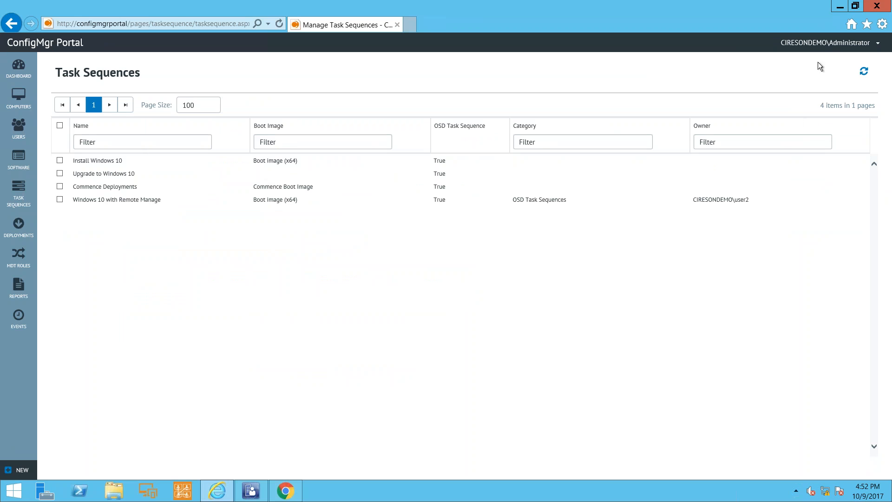
{"action": "left_click", "coordinate": [831, 45]}
{"action": "left_click", "coordinate": [820, 127]}
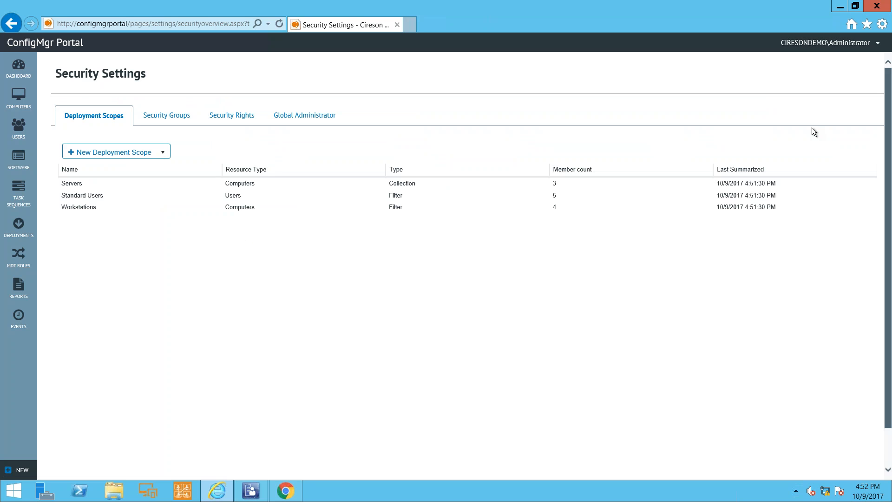
{"action": "left_click", "coordinate": [232, 115]}
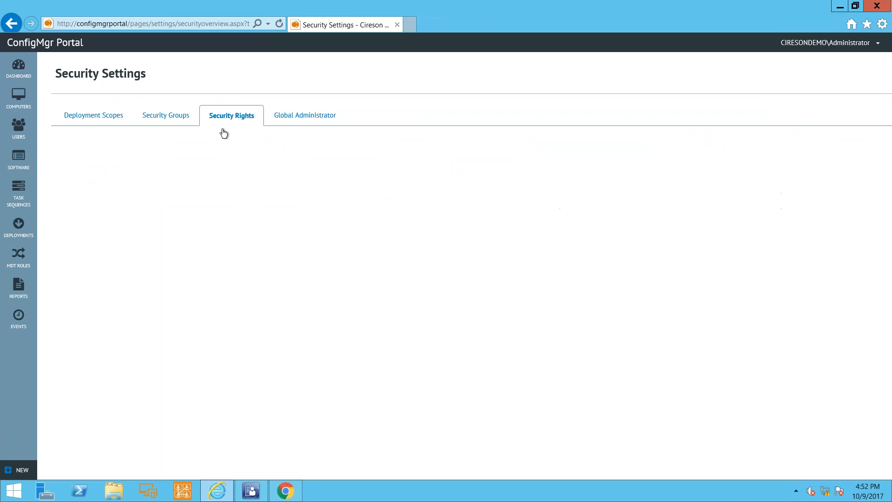
{"action": "left_click", "coordinate": [192, 154]}
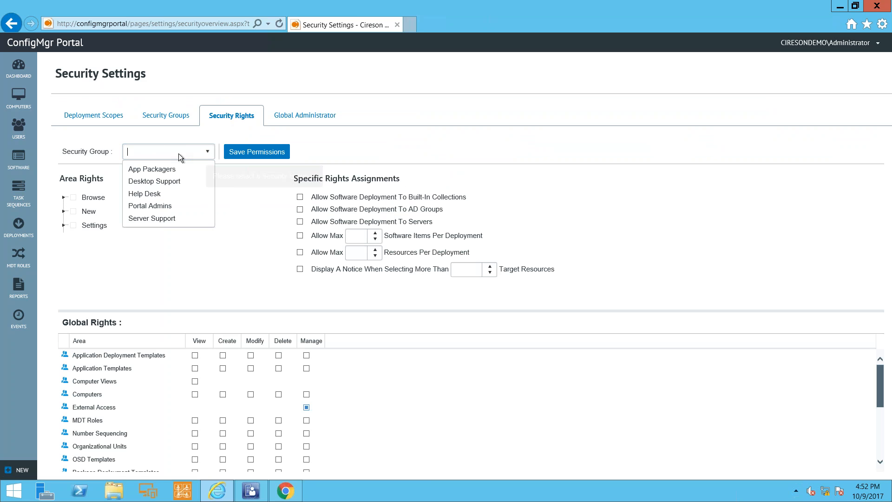
{"action": "left_click", "coordinate": [166, 179]}
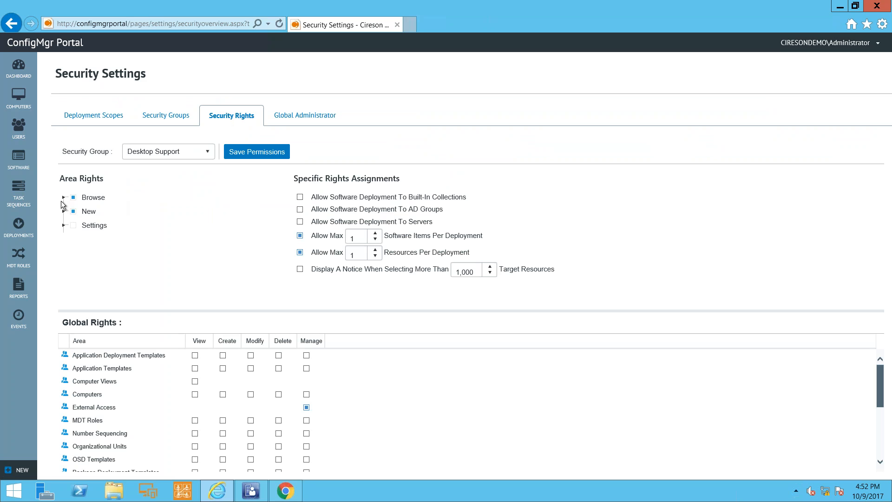
Review Desktop Support's Browse and New area rights and deselect New Generic Task Sequence without saving the permissions.
{"action": "left_click", "coordinate": [62, 198]}
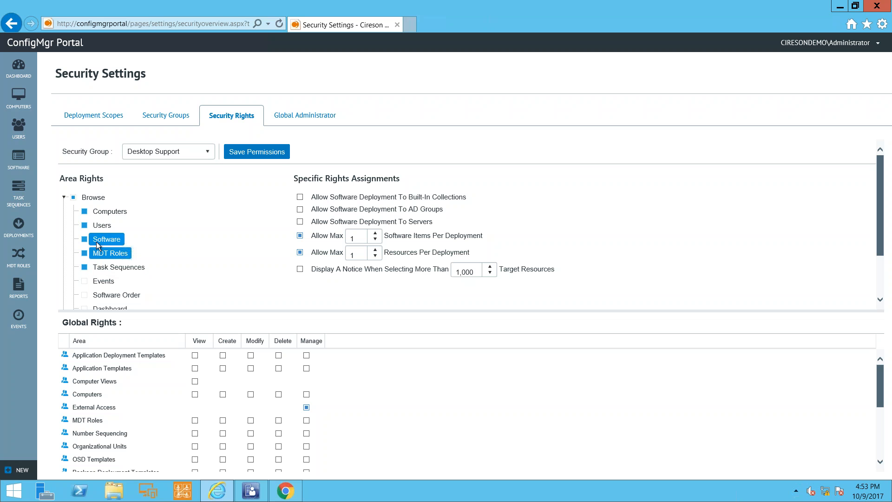
{"action": "left_click", "coordinate": [64, 197]}
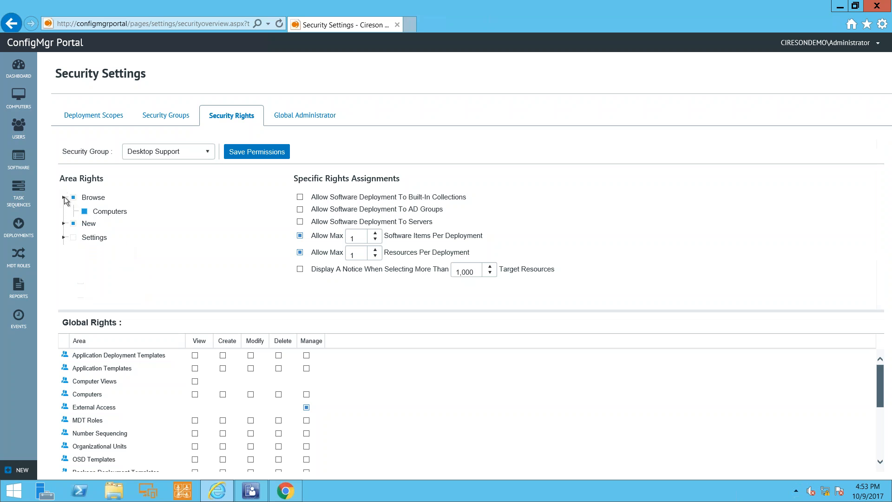
{"action": "left_click", "coordinate": [61, 212]}
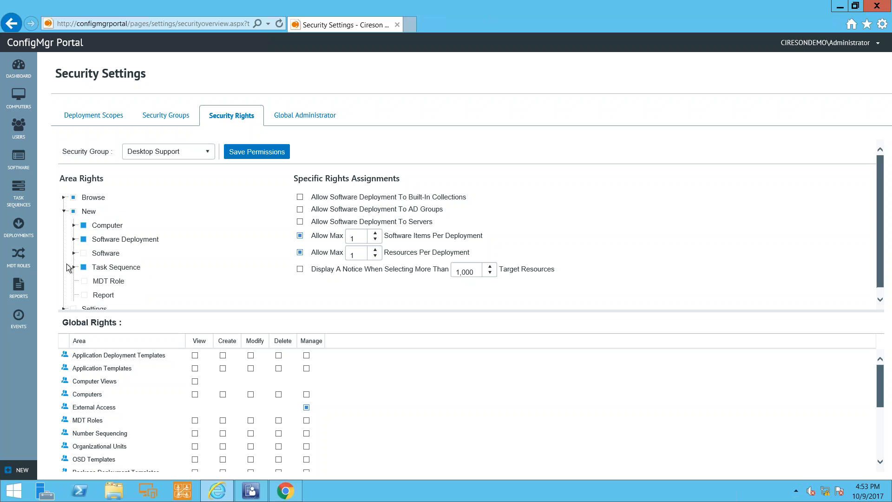
{"action": "left_click", "coordinate": [74, 265]}
{"action": "scroll", "coordinate": [222, 272], "scroll_direction": "down", "scroll_amount": 1}
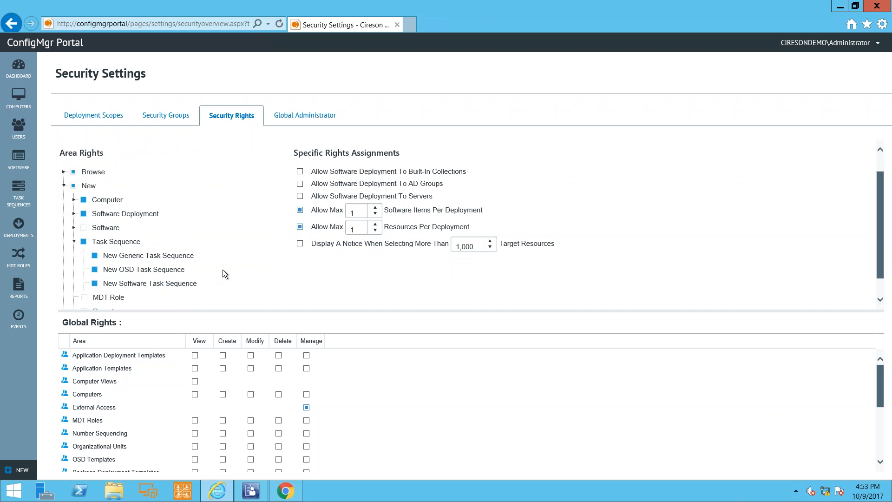
{"action": "left_click", "coordinate": [123, 260]}
Review the options for creating new task sequences and new software, and close them without creating anything.
{"action": "left_click", "coordinate": [18, 470]}
{"action": "left_click", "coordinate": [42, 437]}
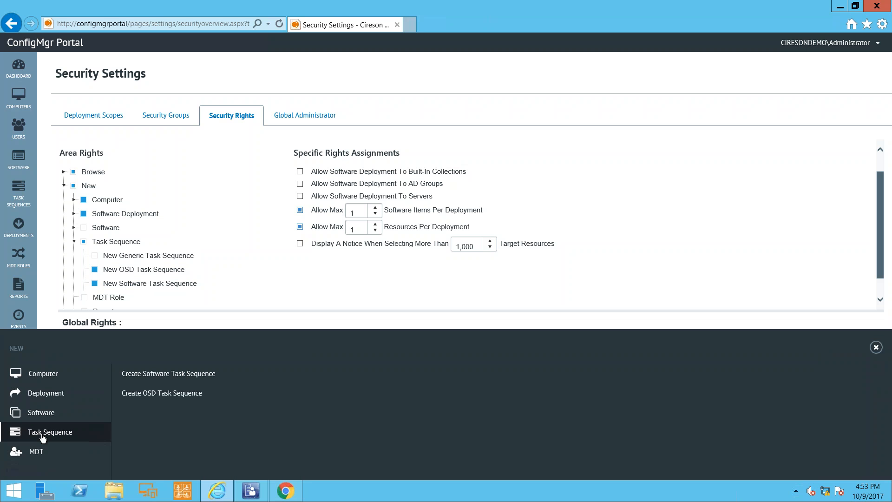
{"action": "left_click", "coordinate": [42, 413]}
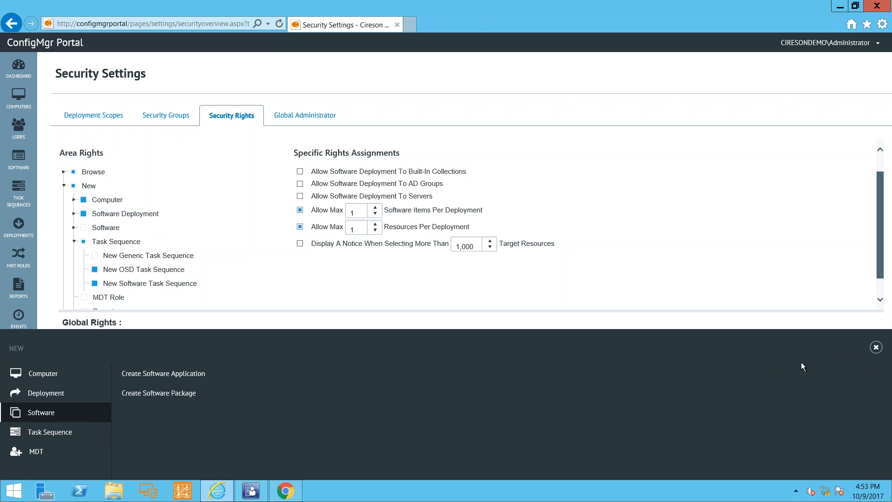
{"action": "left_click", "coordinate": [876, 348]}
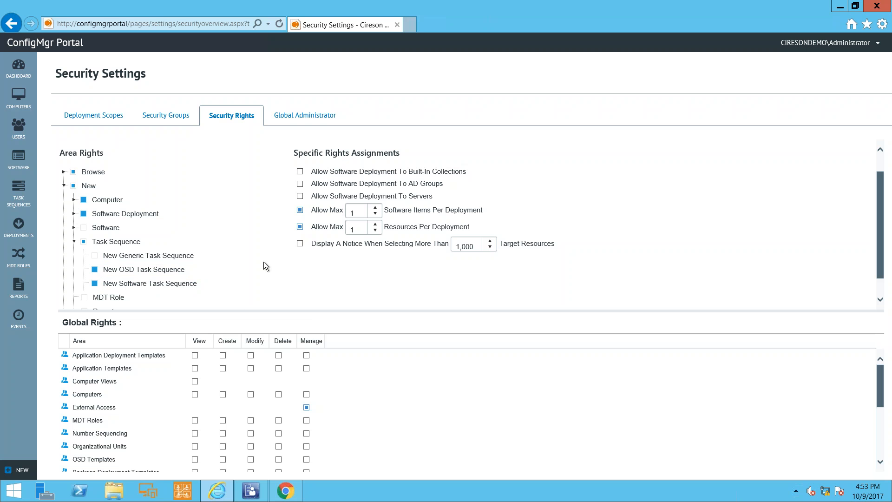
Review the group permissions of the Commence Deployments task sequence and cancel without changes.
{"action": "left_click", "coordinate": [23, 191]}
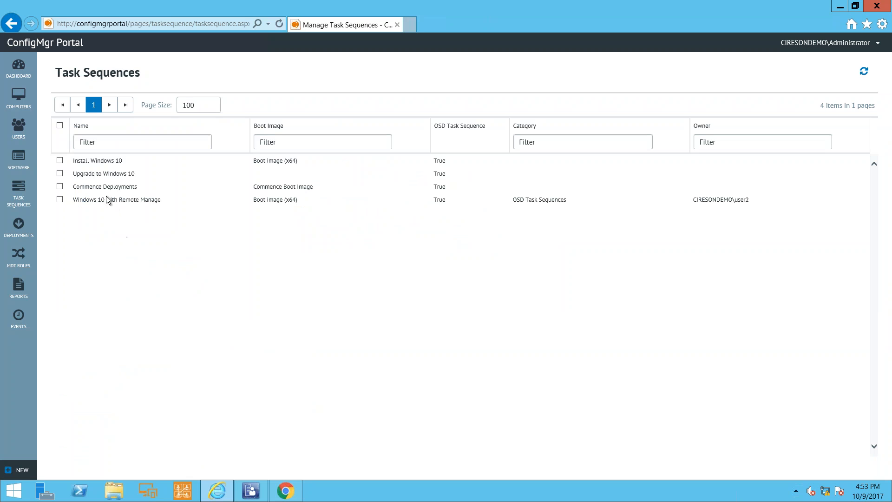
{"action": "left_click", "coordinate": [105, 184]}
{"action": "right_click", "coordinate": [106, 185]}
{"action": "left_click", "coordinate": [143, 234]}
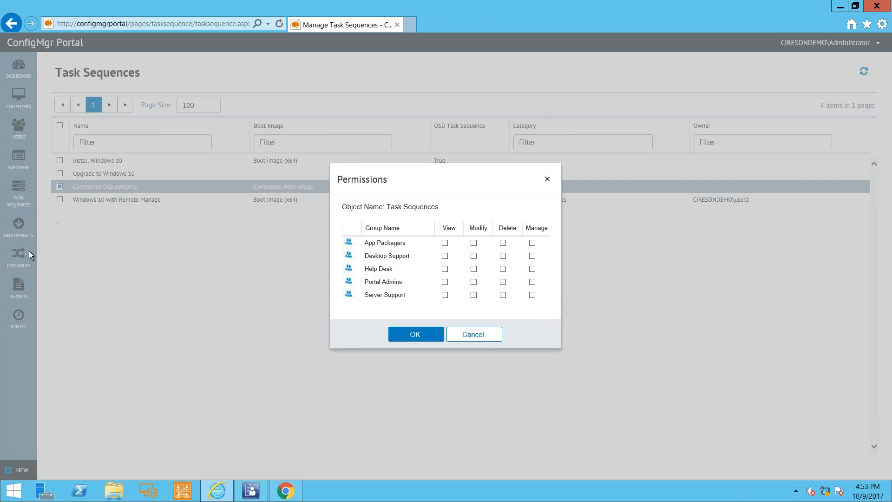
{"action": "left_click", "coordinate": [462, 333]}
Open the OS Deployment Settings and review the Number Sequencing and Organizational Units settings.
{"action": "left_click", "coordinate": [846, 44]}
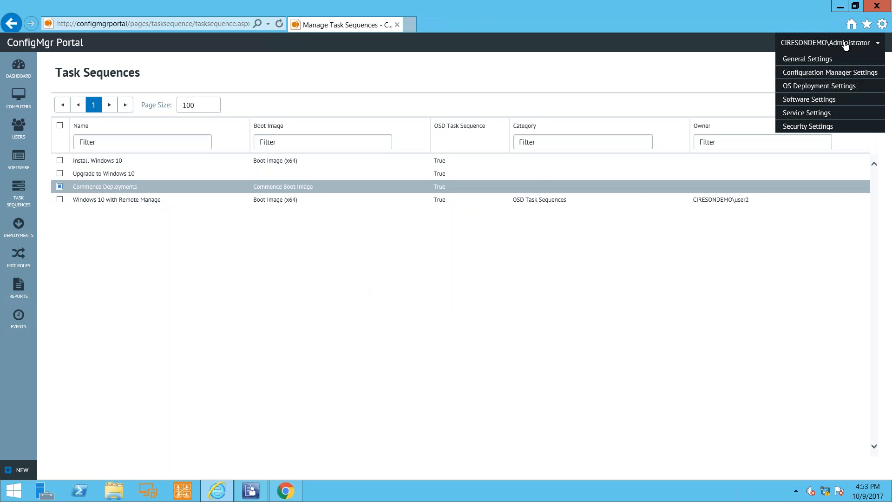
{"action": "left_click", "coordinate": [832, 86]}
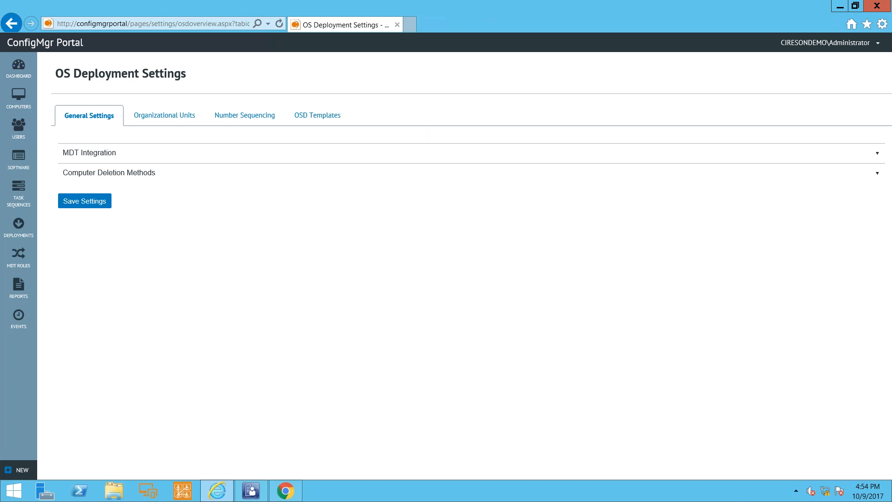
{"action": "left_click", "coordinate": [241, 115]}
{"action": "left_click", "coordinate": [163, 121]}
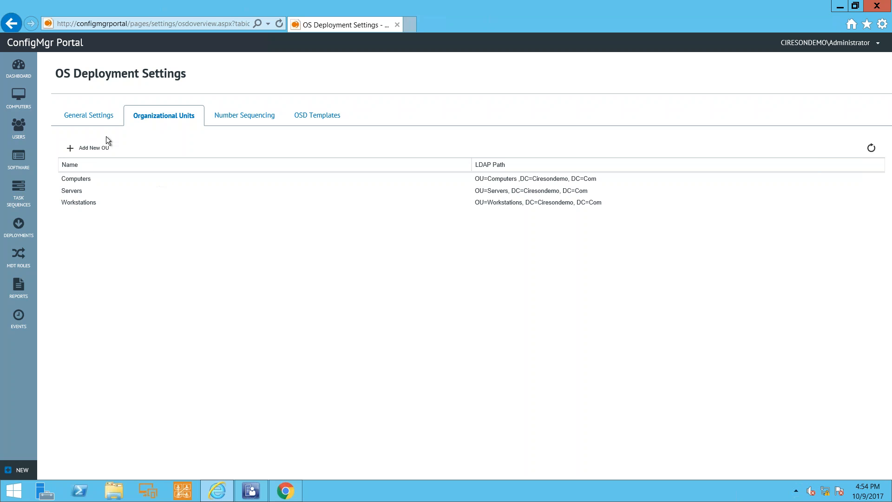
View the dashboard's Clients by OS chart and the list of deployments from the last 2 days.
{"action": "left_click", "coordinate": [17, 66]}
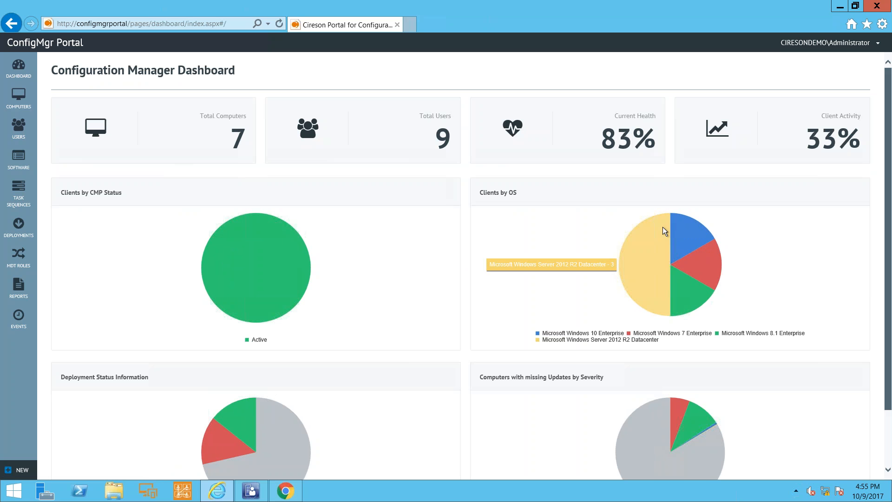
{"action": "mouse_move", "coordinate": [687, 231]}
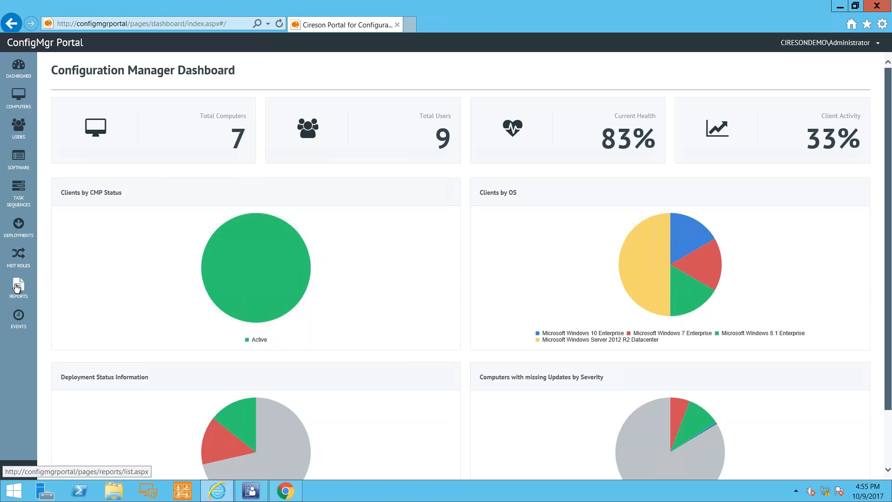
{"action": "left_click", "coordinate": [20, 228]}
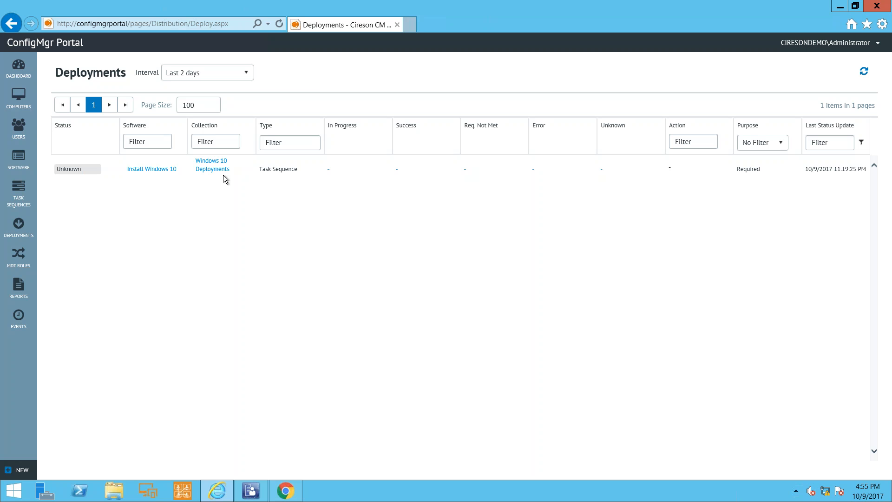
Link the "All task sequence deployments" report from the Task Sequence - Deployments category to the portal's reports.
{"action": "left_click", "coordinate": [18, 284]}
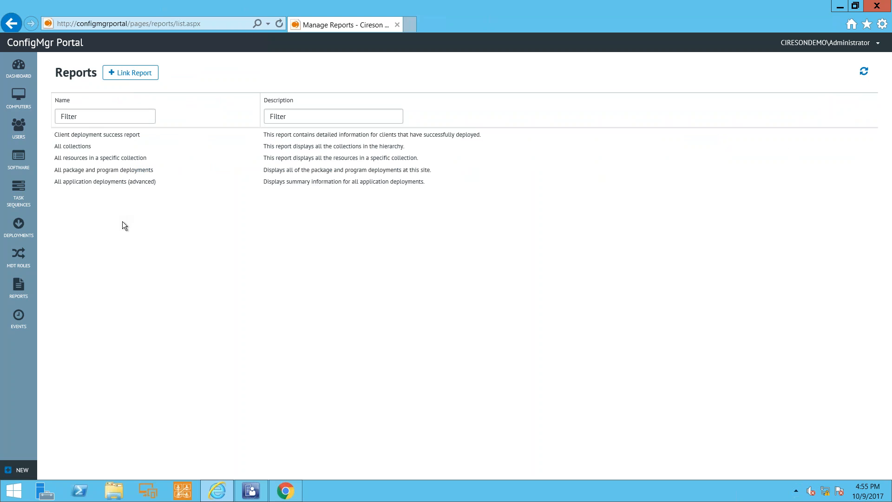
{"action": "left_click", "coordinate": [111, 76]}
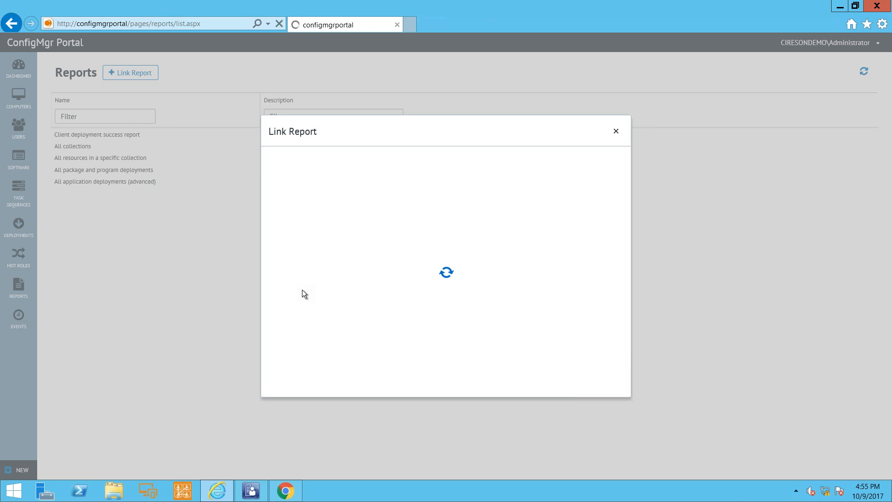
{"action": "left_click", "coordinate": [285, 186]}
{"action": "scroll", "coordinate": [375, 247], "scroll_direction": "down", "scroll_amount": 8}
{"action": "scroll", "coordinate": [378, 251], "scroll_direction": "down", "scroll_amount": 8}
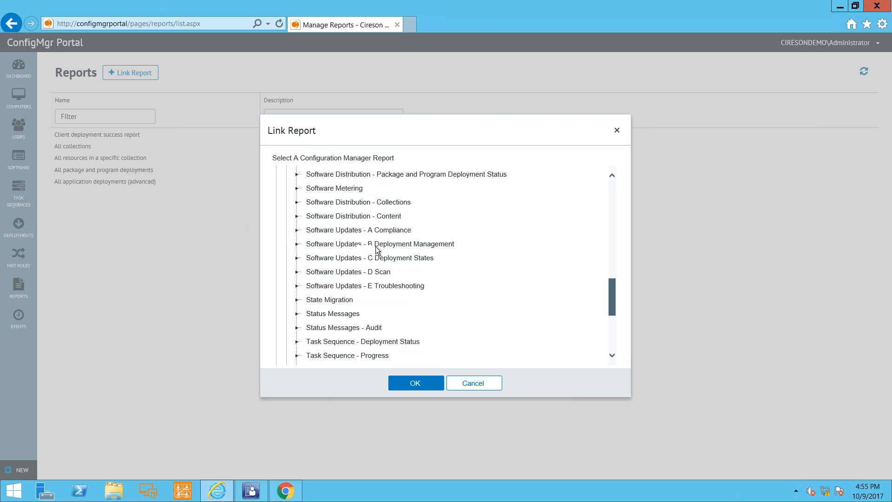
{"action": "left_click", "coordinate": [372, 248]}
{"action": "left_click", "coordinate": [303, 264]}
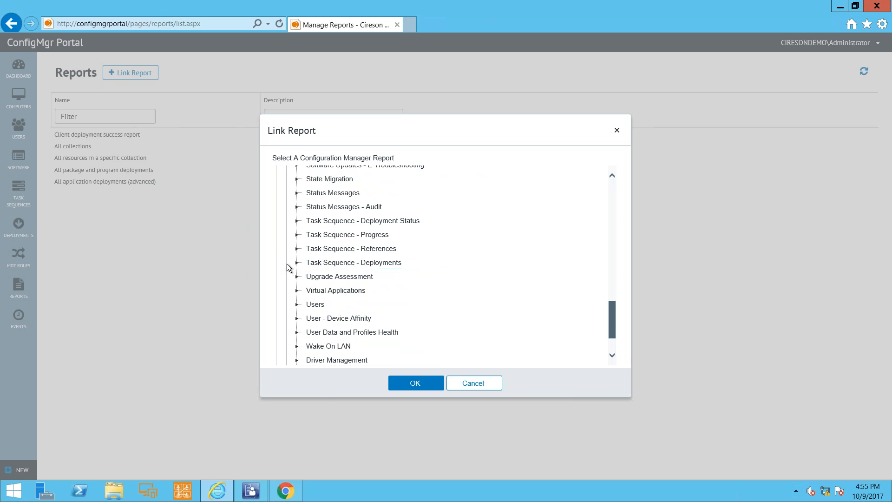
{"action": "left_click", "coordinate": [297, 263]}
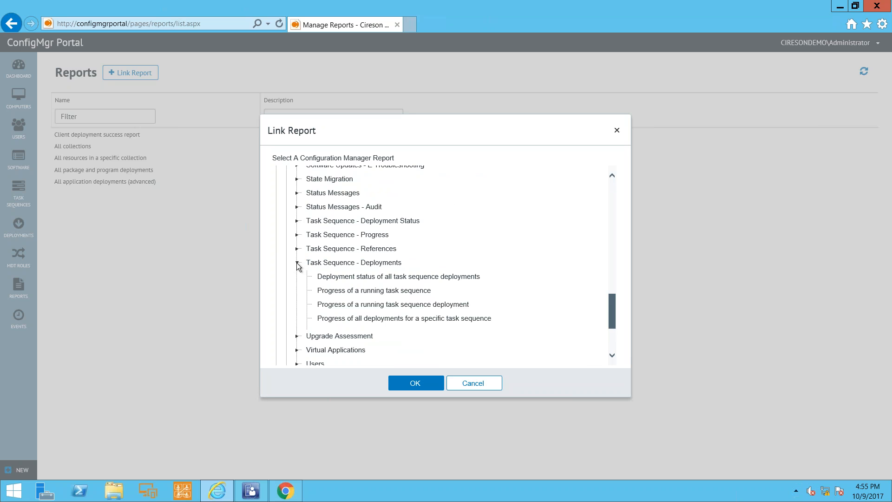
{"action": "scroll", "coordinate": [537, 251], "scroll_direction": "down", "scroll_amount": 2}
{"action": "scroll", "coordinate": [536, 249], "scroll_direction": "down", "scroll_amount": 2}
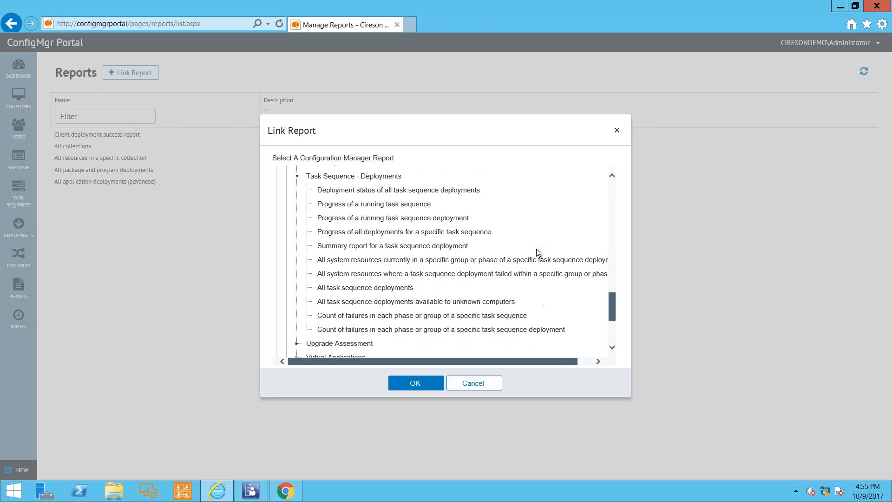
{"action": "left_click", "coordinate": [342, 259]}
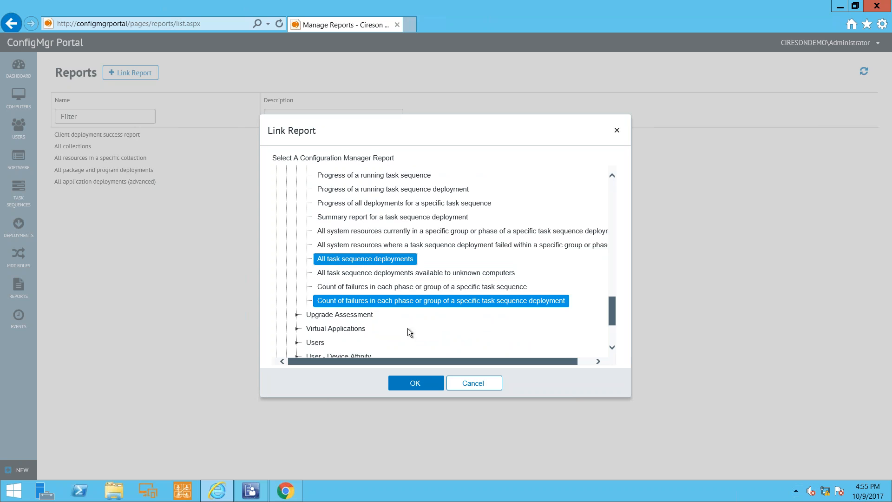
{"action": "left_click", "coordinate": [420, 380]}
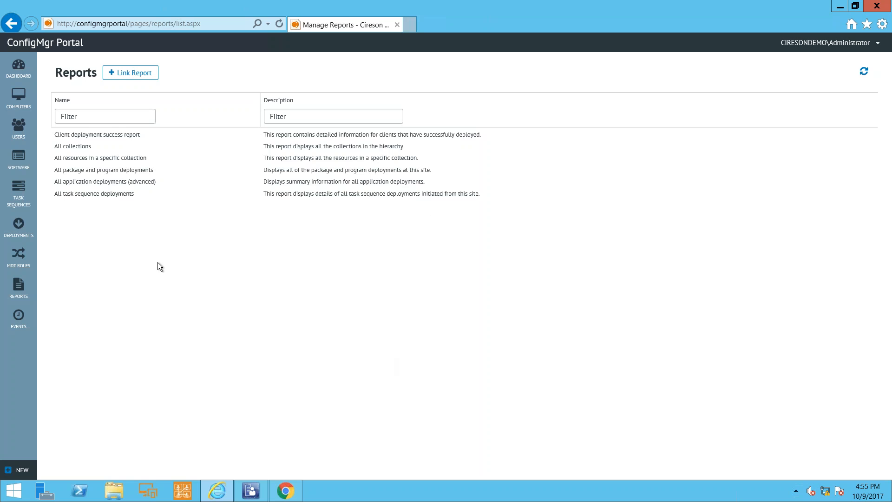
Open the group permissions of the "All task sequence deployments" report and apply them.
{"action": "left_click", "coordinate": [92, 196]}
{"action": "right_click", "coordinate": [90, 193]}
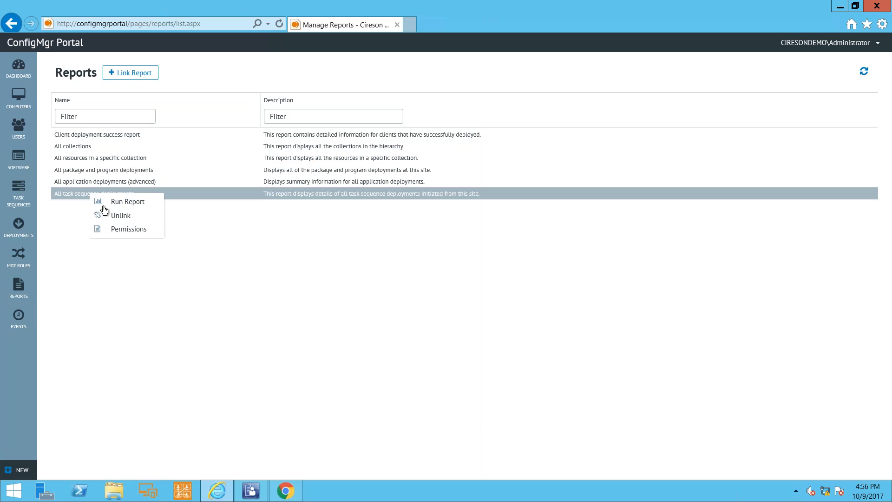
{"action": "left_click", "coordinate": [117, 235]}
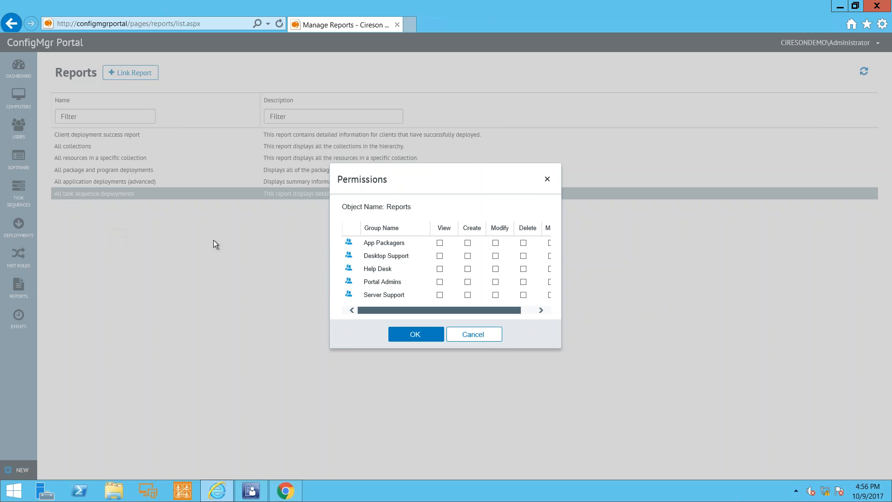
{"action": "left_click", "coordinate": [434, 335]}
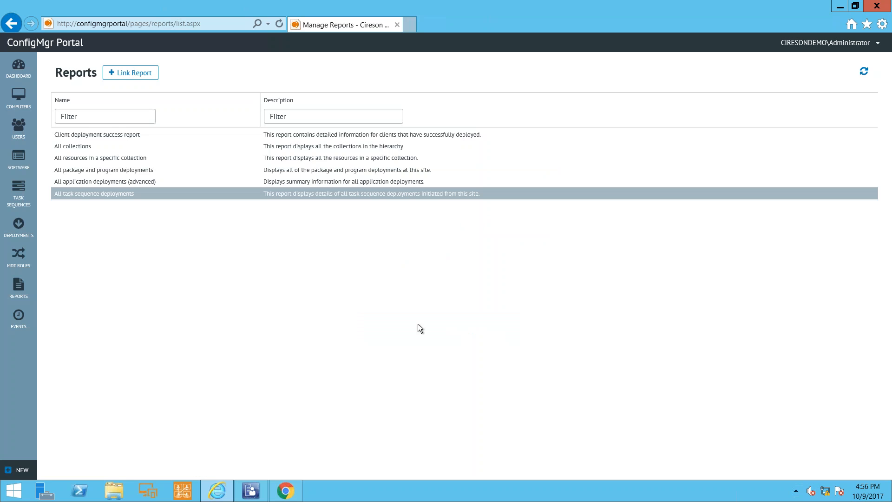
Switch to the restricted user's ConfigMgr Portal in Chrome and run the "All task sequence deployments" report.
{"action": "left_click", "coordinate": [285, 490]}
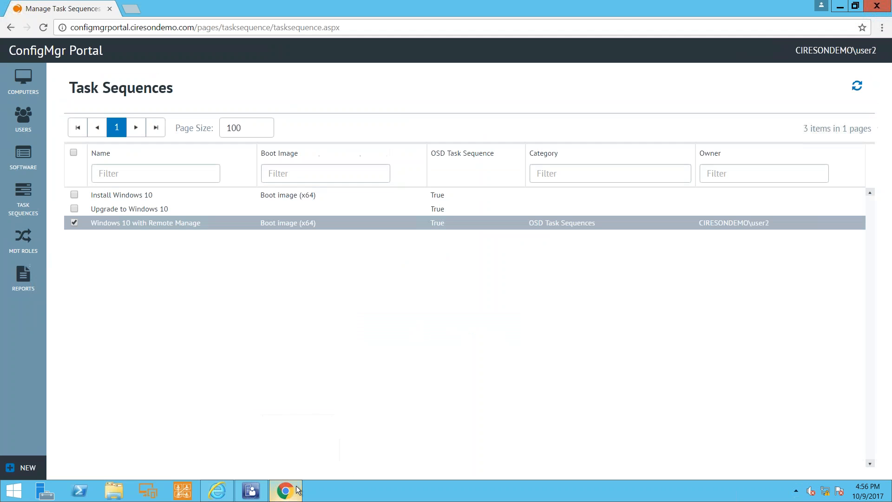
{"action": "left_click", "coordinate": [23, 279]}
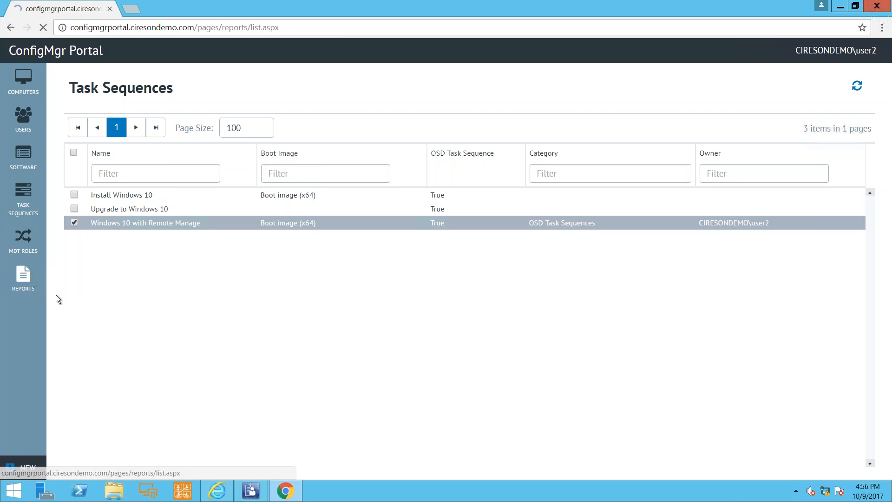
{"action": "left_click", "coordinate": [117, 236]}
{"action": "right_click", "coordinate": [117, 234]}
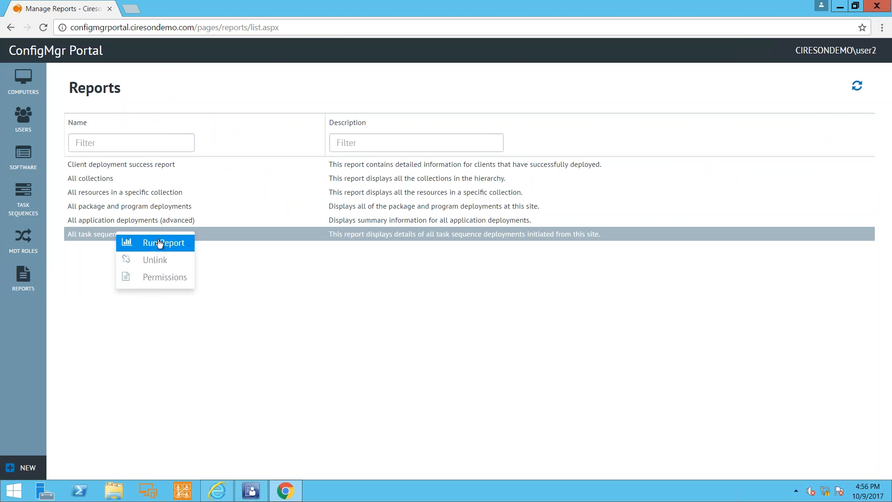
{"action": "left_click", "coordinate": [160, 242]}
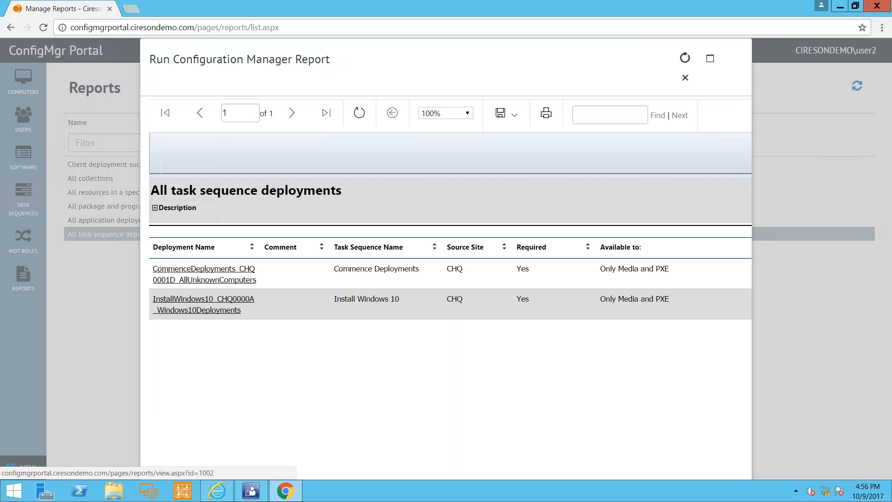
Drill down from the Install Windows 10 deployment through its Running state to WKS001's task sequence history, review it and close the report.
{"action": "left_click", "coordinate": [192, 300]}
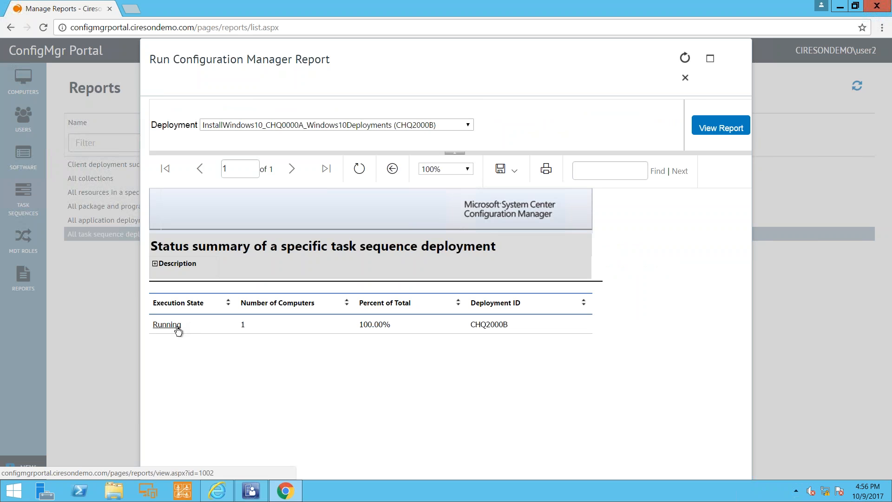
{"action": "left_click", "coordinate": [178, 330]}
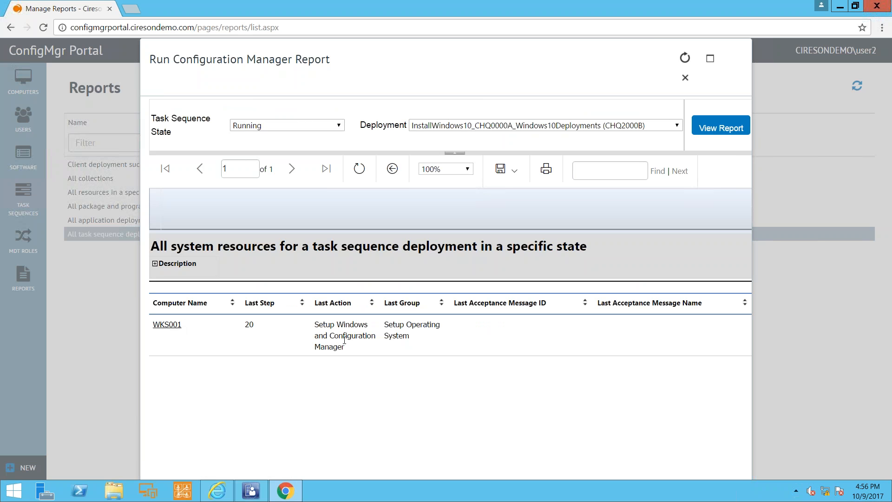
{"action": "left_click", "coordinate": [172, 328]}
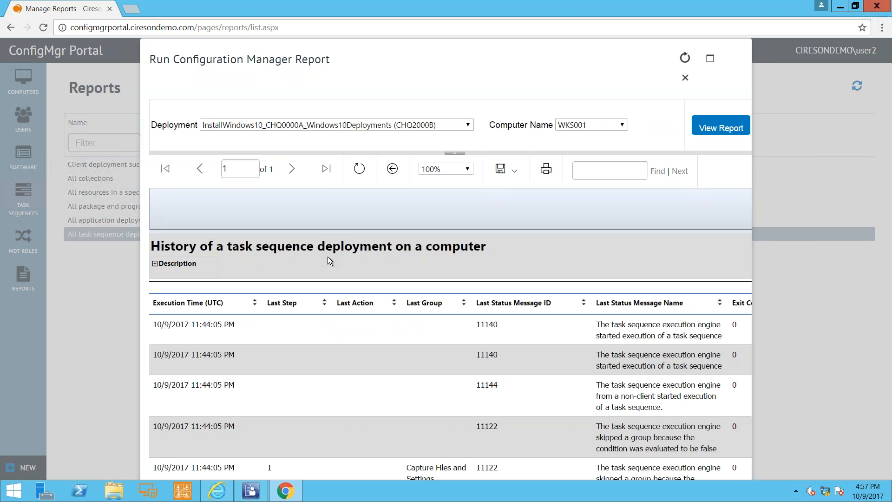
{"action": "scroll", "coordinate": [316, 329], "scroll_direction": "down", "scroll_amount": 10}
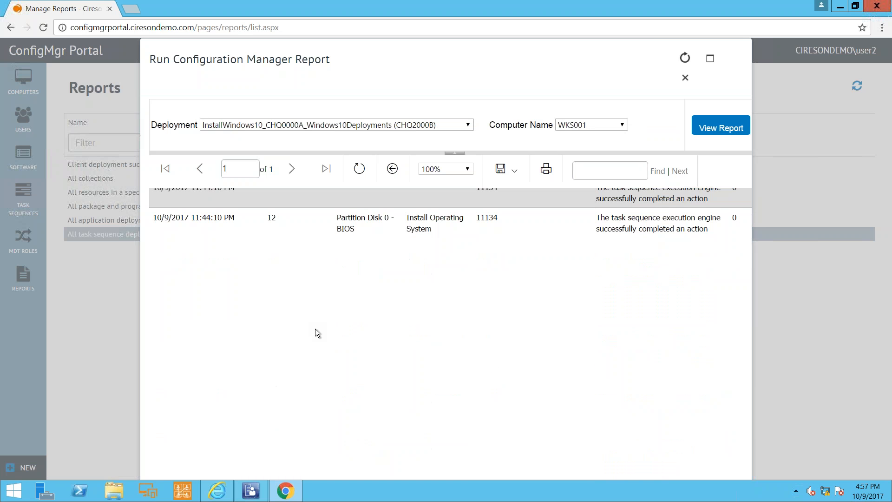
{"action": "scroll", "coordinate": [348, 261], "scroll_direction": "up", "scroll_amount": 10}
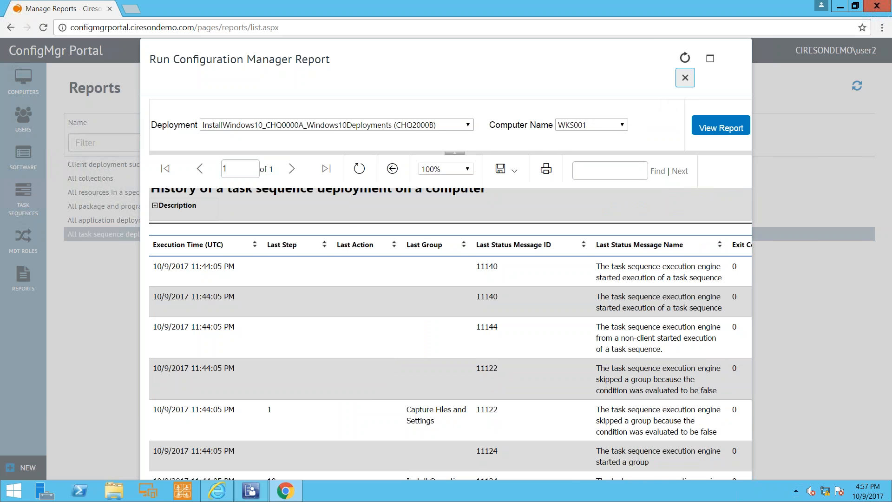
{"action": "left_click", "coordinate": [685, 78]}
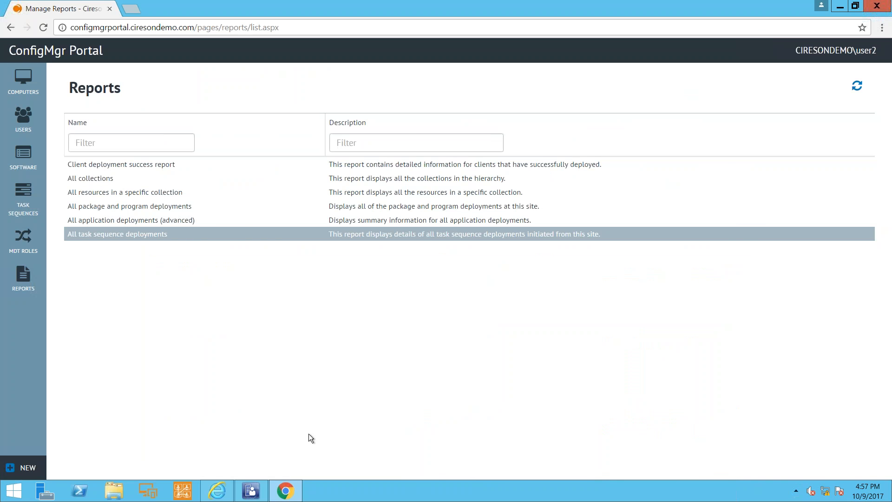
Switch to the Configuration Manager console, run summarization on the Install Windows 10 deployment and refresh the list of deployments.
{"action": "left_click", "coordinate": [252, 491]}
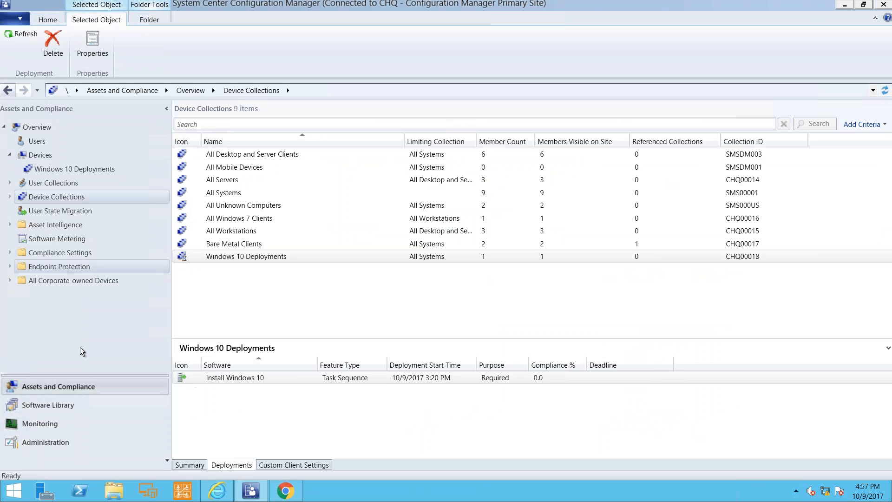
{"action": "left_click", "coordinate": [69, 421]}
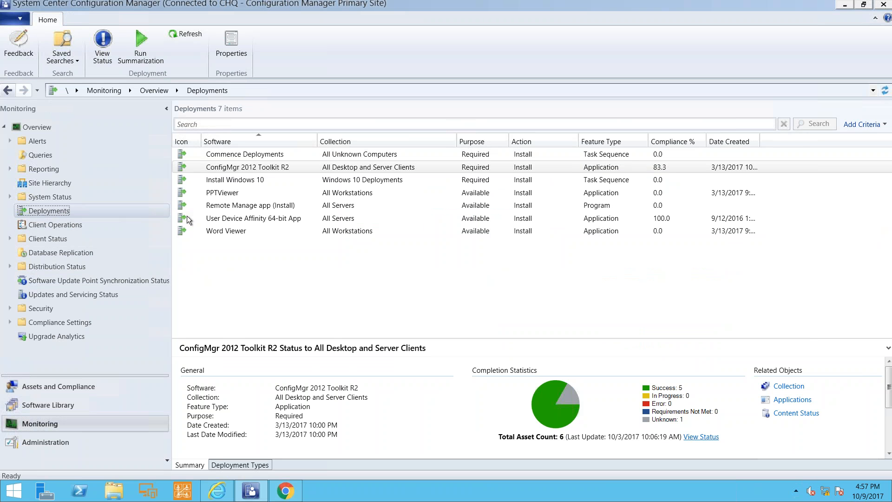
{"action": "left_click", "coordinate": [241, 180]}
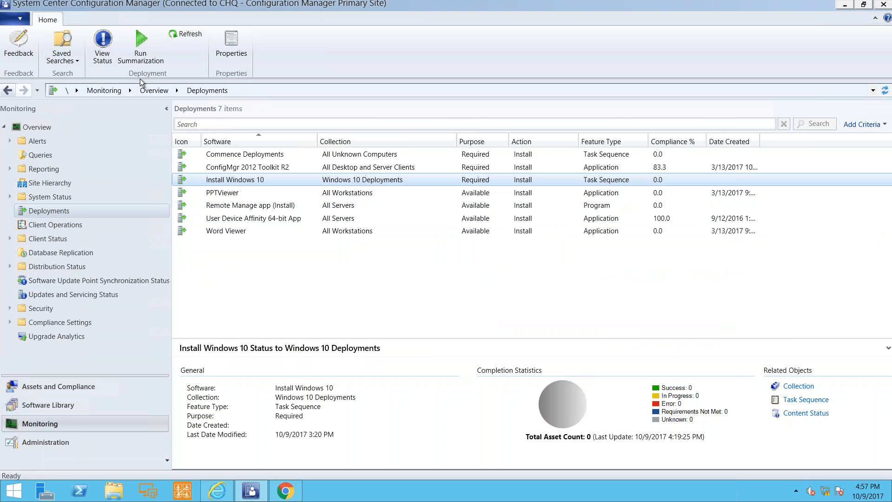
{"action": "left_click", "coordinate": [138, 41]}
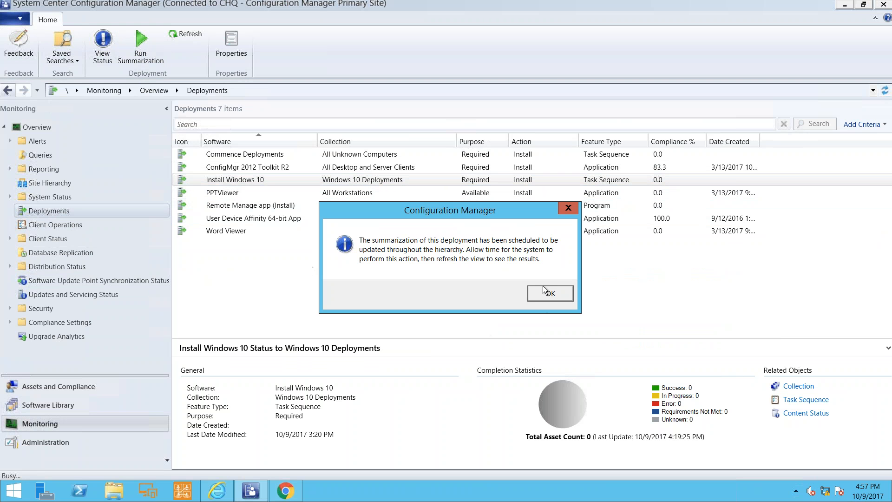
{"action": "left_click", "coordinate": [543, 286]}
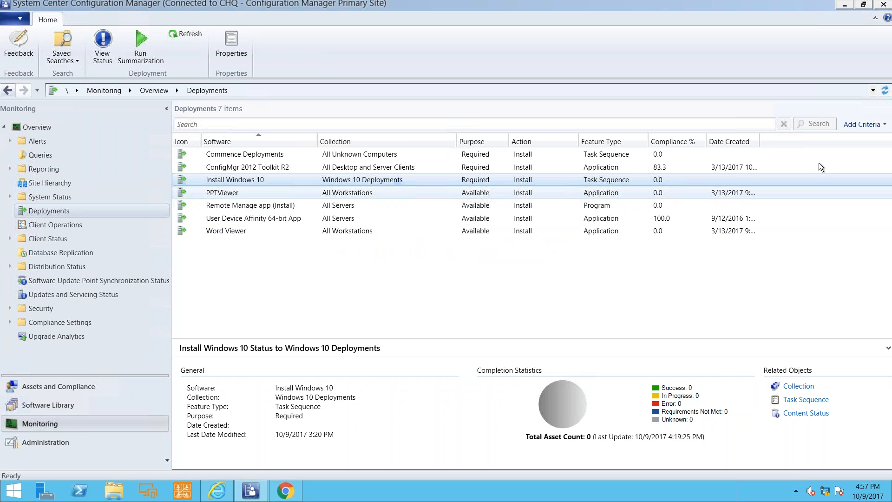
{"action": "left_click", "coordinate": [885, 90]}
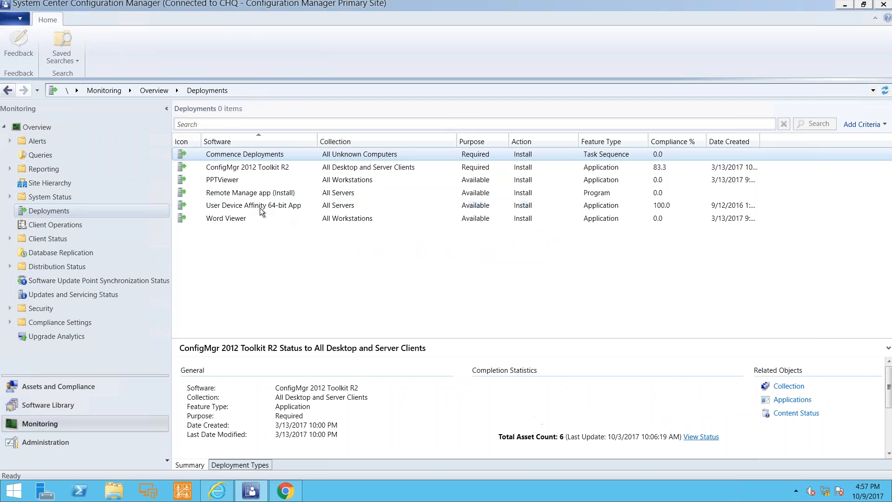
{"action": "left_click", "coordinate": [257, 180]}
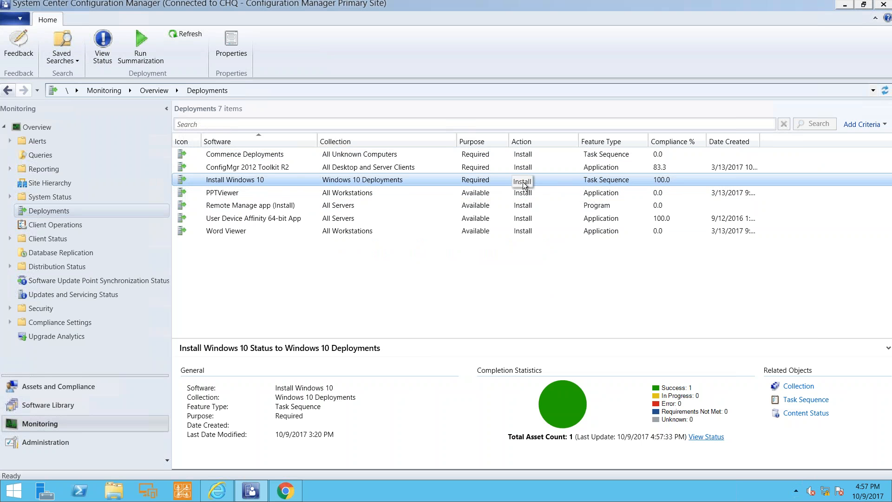
Review the Install Windows 10 deployment status, examining WKS001's asset message and its step-by-step execution times.
{"action": "left_click", "coordinate": [706, 438]}
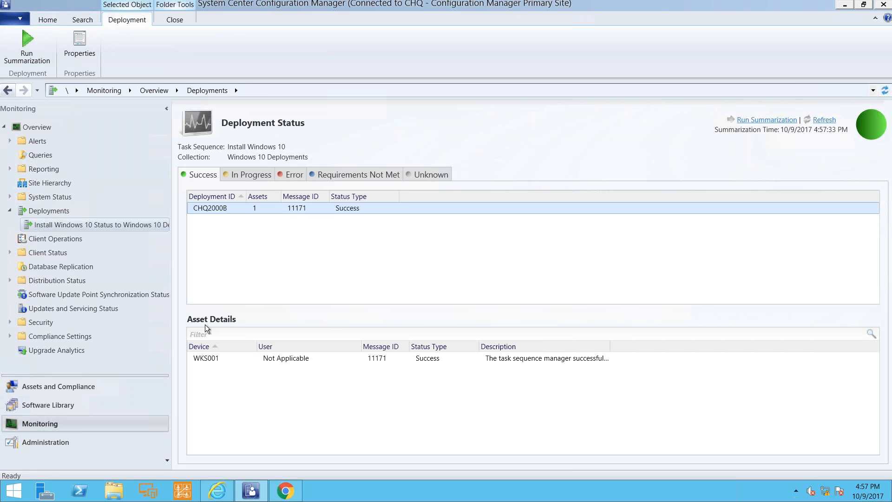
{"action": "left_click", "coordinate": [207, 360]}
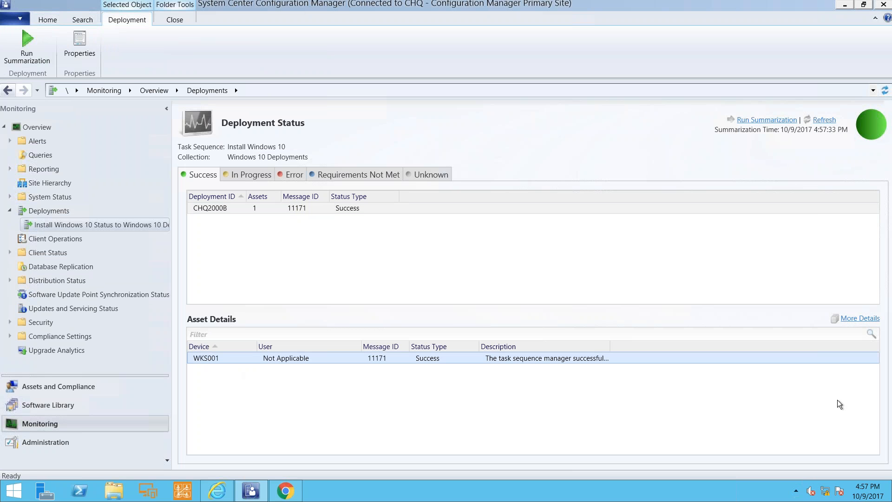
{"action": "left_click", "coordinate": [855, 320]}
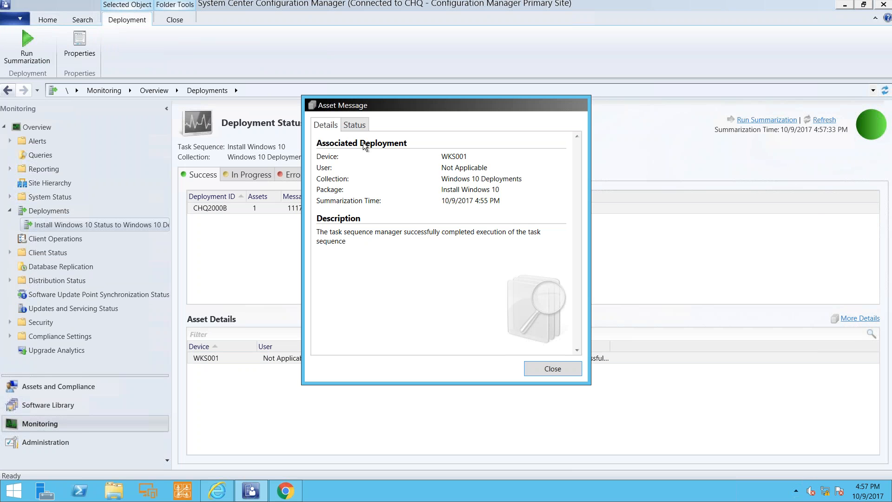
{"action": "left_click", "coordinate": [354, 124]}
{"action": "scroll", "coordinate": [409, 195], "scroll_direction": "down", "scroll_amount": 1}
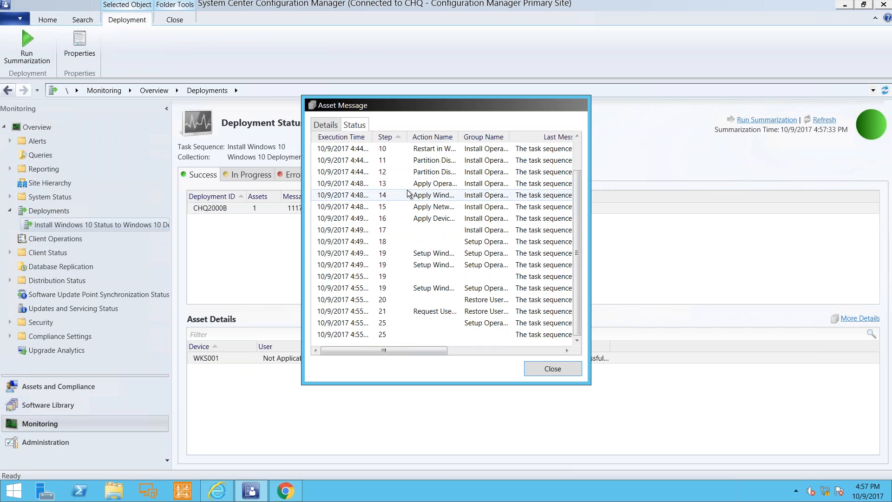
{"action": "left_click", "coordinate": [387, 336]}
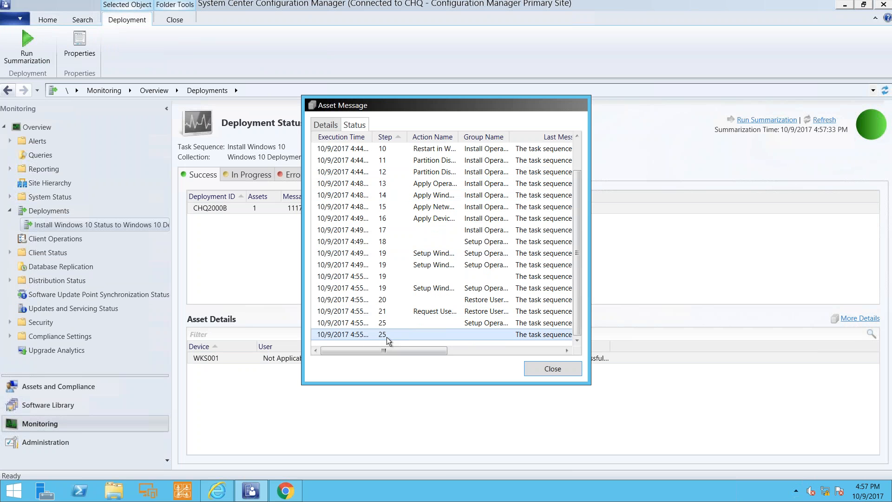
{"action": "left_click", "coordinate": [390, 299]}
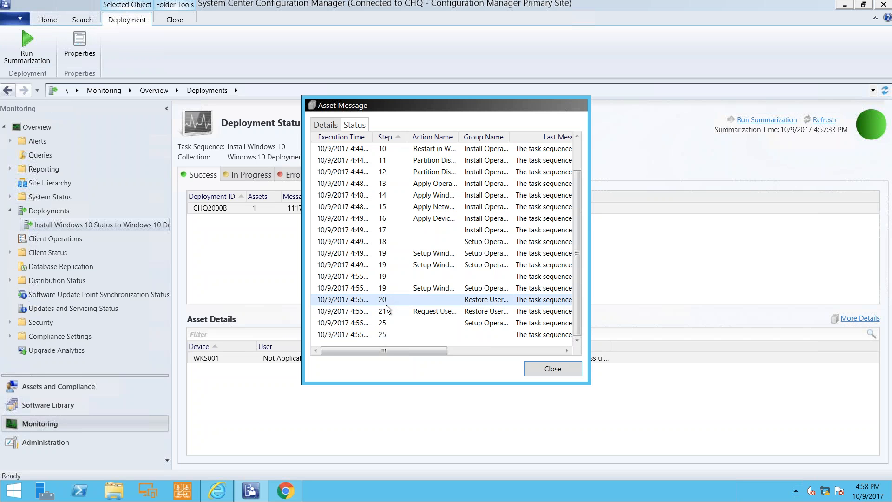
{"action": "left_click_drag", "start_coordinate": [372, 137], "coordinate": [404, 137]}
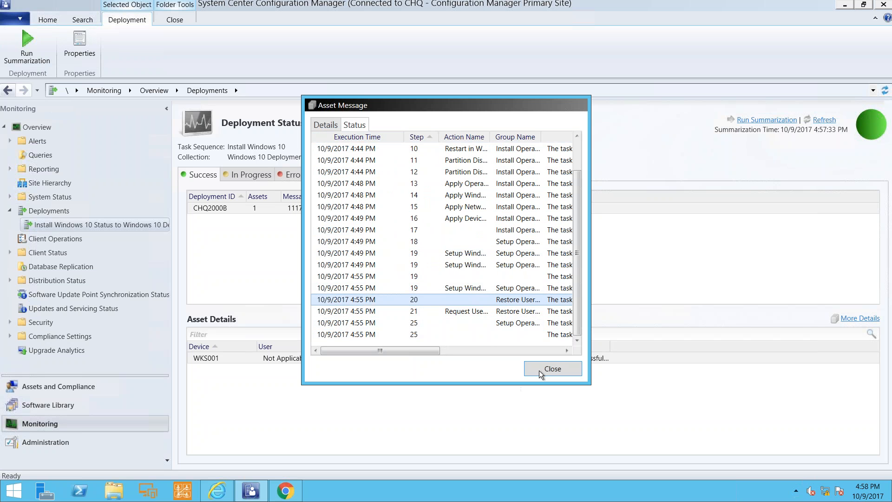
{"action": "left_click", "coordinate": [553, 368]}
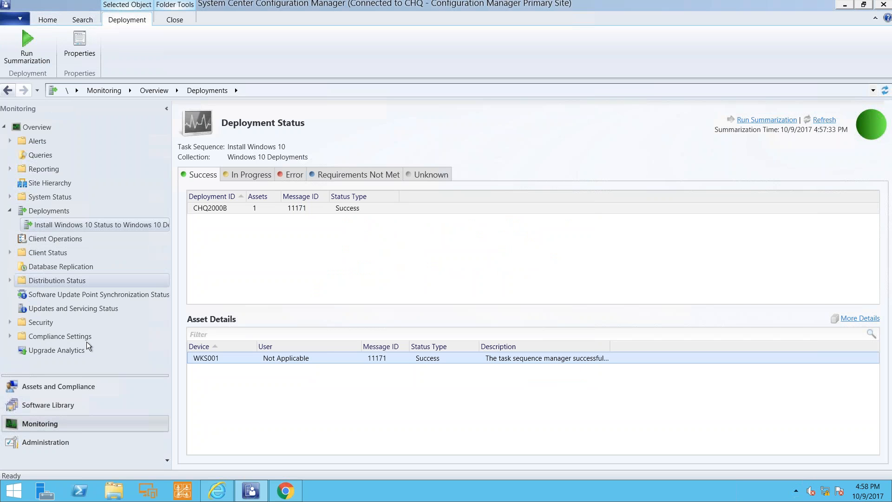
Run the "All task sequence deployments" report from the console's Task Sequence - Deployments report category.
{"action": "left_click", "coordinate": [10, 168]}
{"action": "left_click", "coordinate": [15, 182]}
{"action": "scroll", "coordinate": [96, 230], "scroll_direction": "down", "scroll_amount": 8}
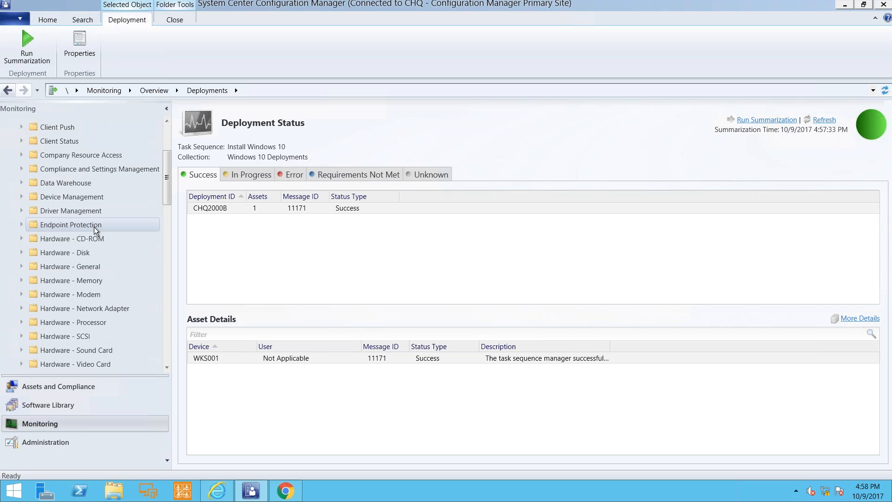
{"action": "scroll", "coordinate": [94, 229], "scroll_direction": "down", "scroll_amount": 5}
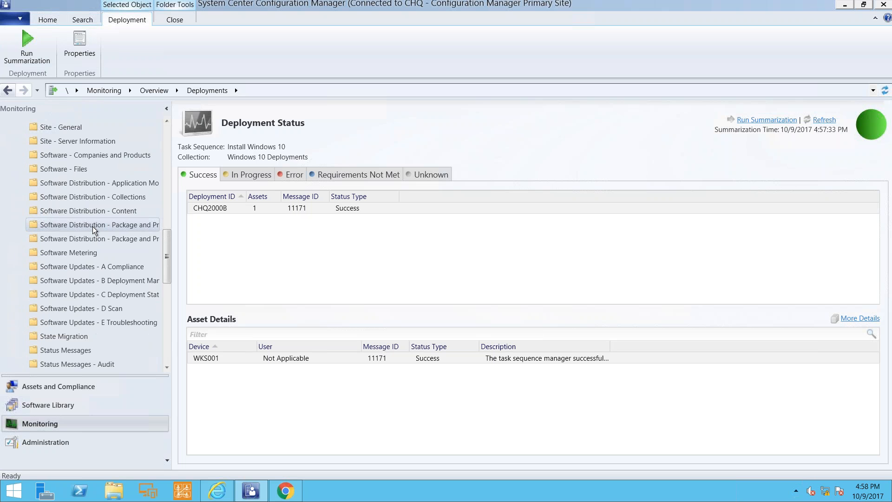
{"action": "left_click", "coordinate": [80, 281]}
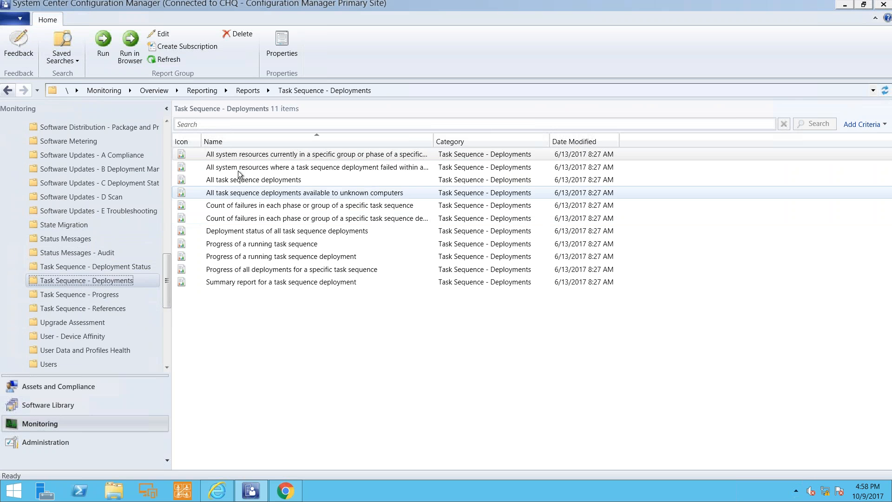
{"action": "left_click", "coordinate": [240, 180]}
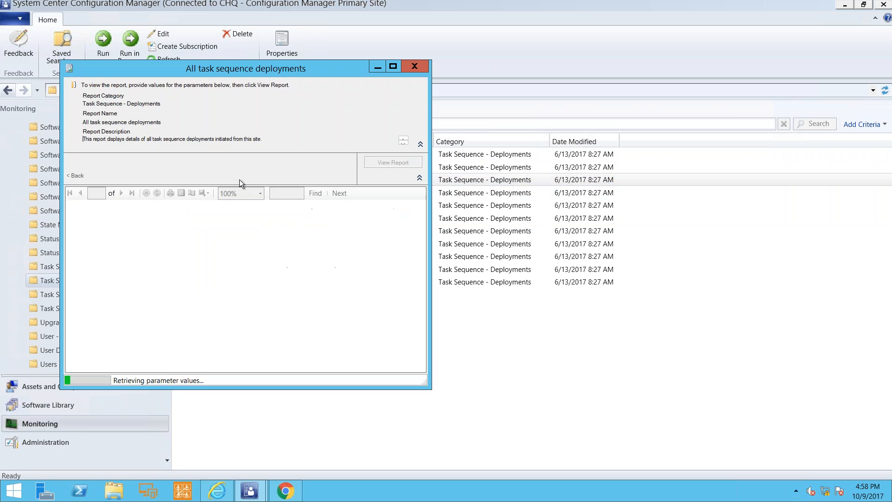
Drill down from the Install Windows 10 deployment through its Succeeded state to WKS001's deployment history, and close the report.
{"action": "left_click", "coordinate": [132, 345]}
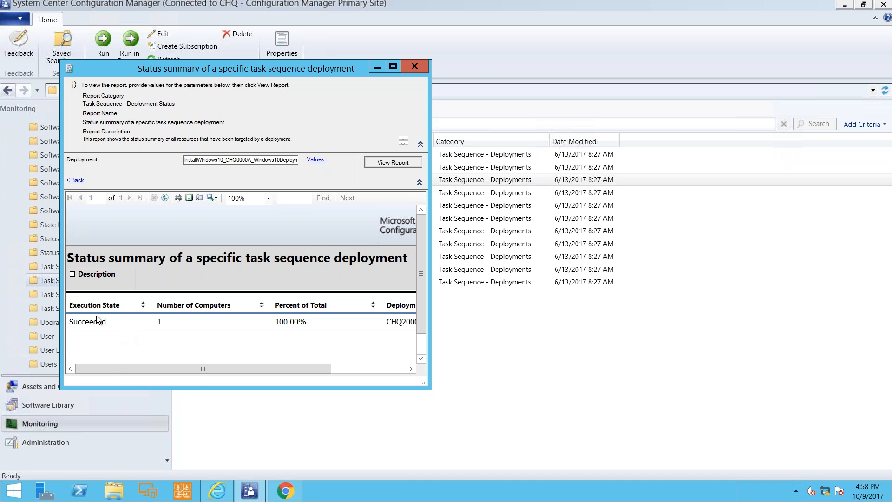
{"action": "left_click", "coordinate": [96, 321]}
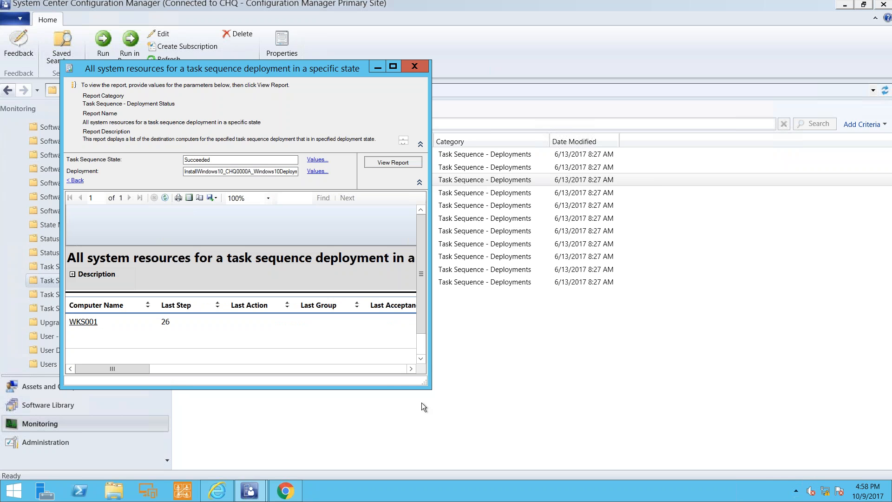
{"action": "left_click_drag", "start_coordinate": [431, 390], "coordinate": [595, 419]}
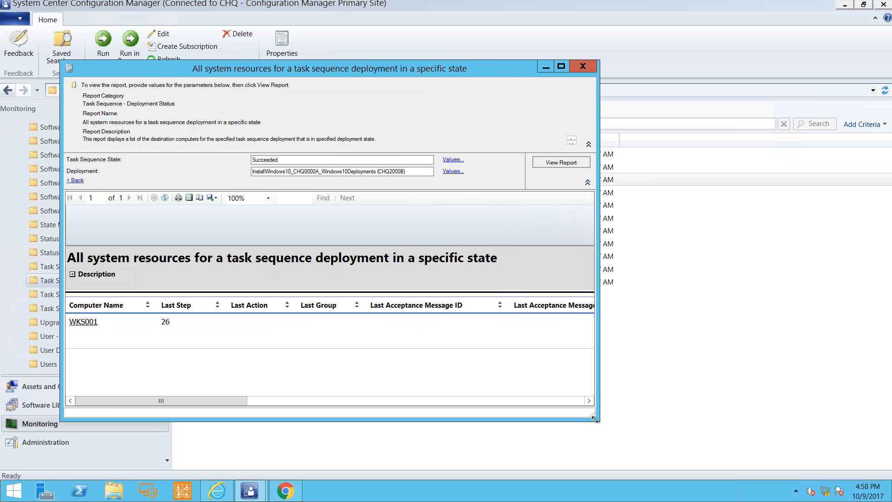
{"action": "left_click", "coordinate": [82, 321]}
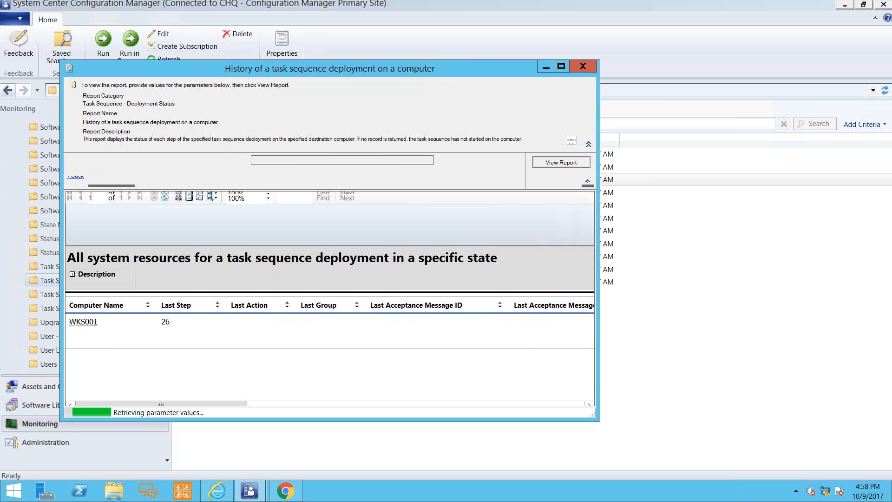
{"action": "scroll", "coordinate": [242, 318], "scroll_direction": "down", "scroll_amount": 2}
{"action": "left_click", "coordinate": [583, 66]}
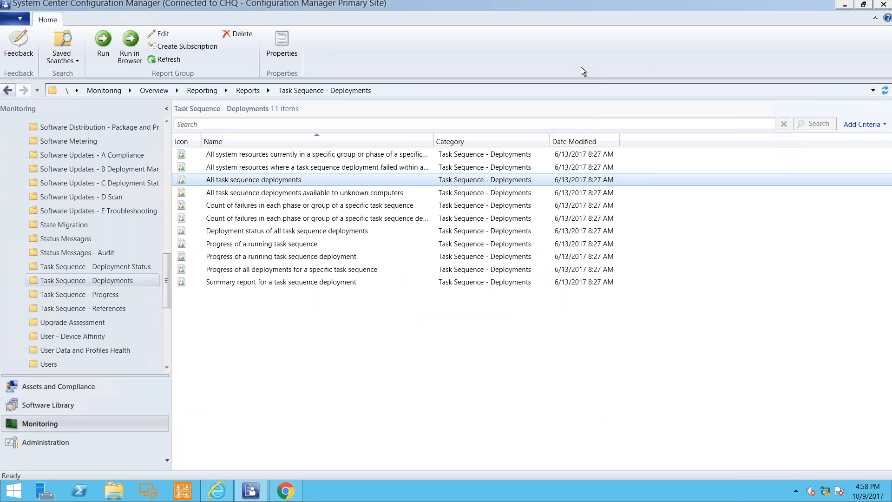
Show the Devices list under Assets and Compliance and select WKS001 to view its summary.
{"action": "left_click", "coordinate": [71, 384]}
{"action": "left_click", "coordinate": [41, 156]}
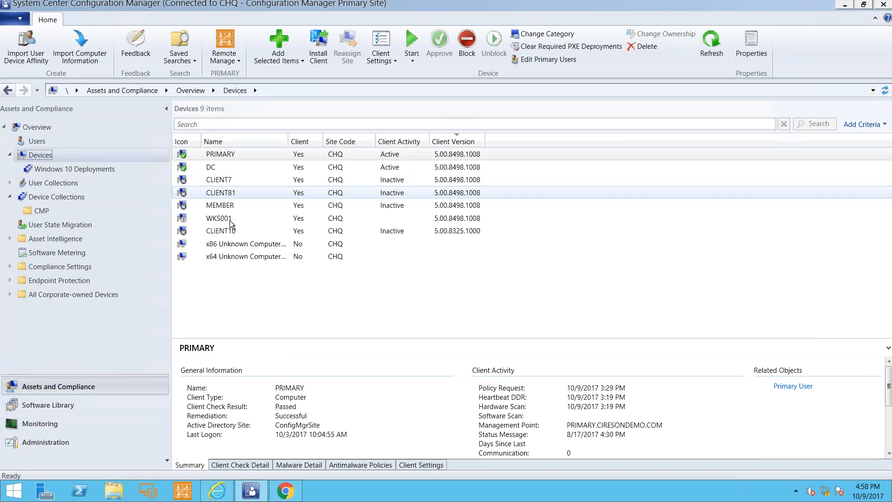
{"action": "left_click", "coordinate": [278, 221]}
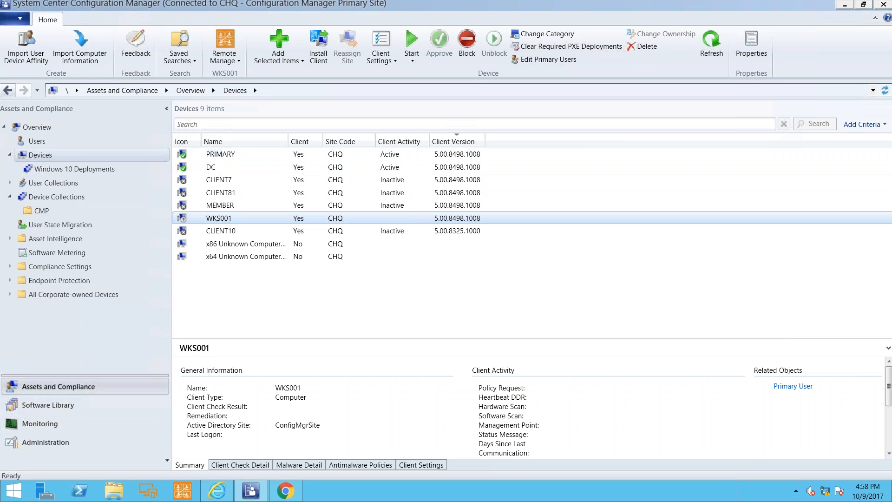
Add the Heartbeat DDR and Operating System columns to the Devices list, and widen Operating System to show the full names.
{"action": "right_click", "coordinate": [511, 141]}
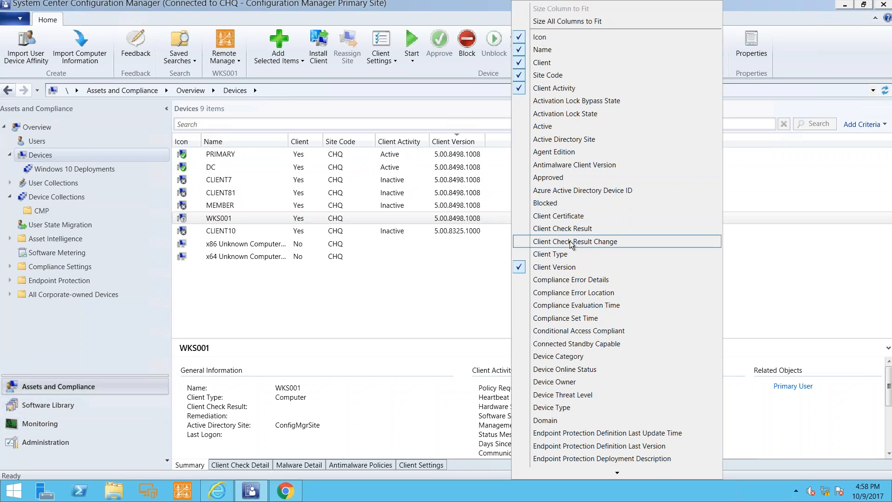
{"action": "scroll", "coordinate": [585, 333], "scroll_direction": "down", "scroll_amount": 6}
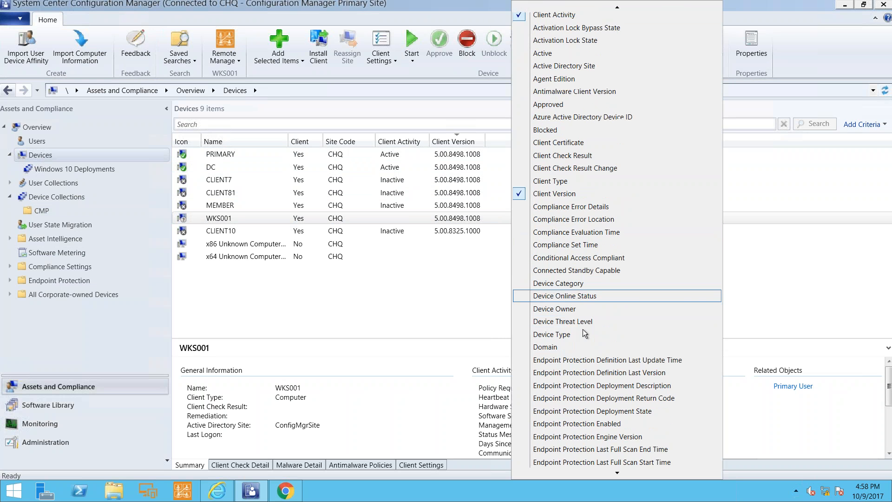
{"action": "scroll", "coordinate": [585, 333], "scroll_direction": "down", "scroll_amount": 4}
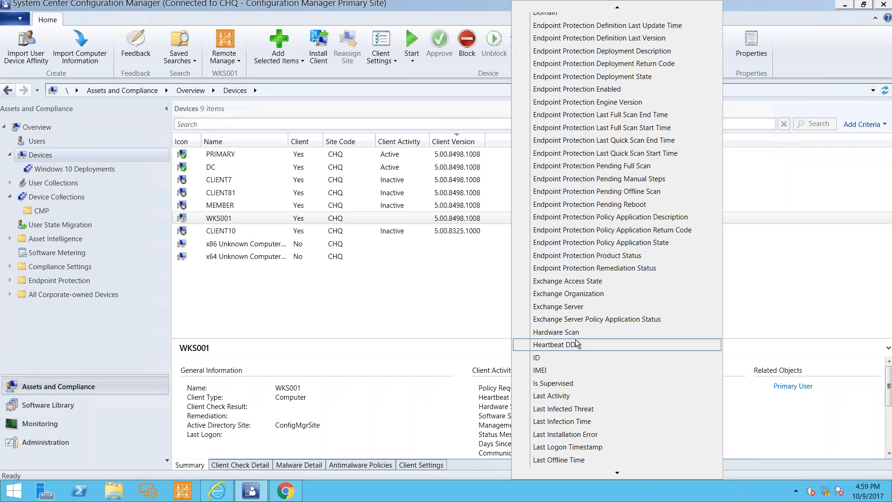
{"action": "left_click", "coordinate": [580, 345]}
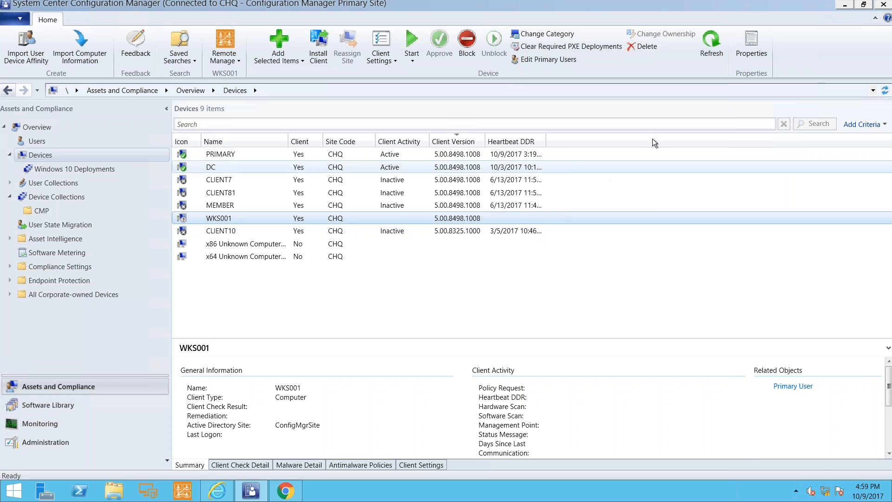
{"action": "right_click", "coordinate": [611, 142]}
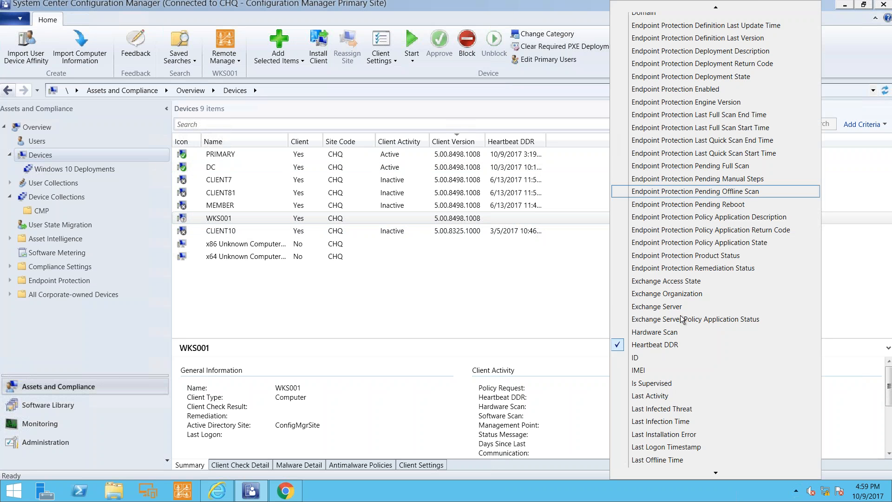
{"action": "scroll", "coordinate": [682, 328], "scroll_direction": "down", "scroll_amount": 2}
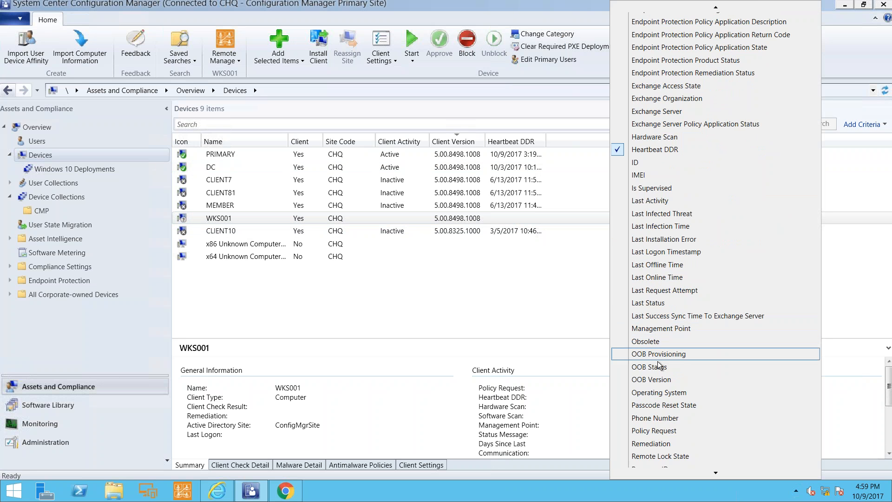
{"action": "left_click", "coordinate": [664, 392]}
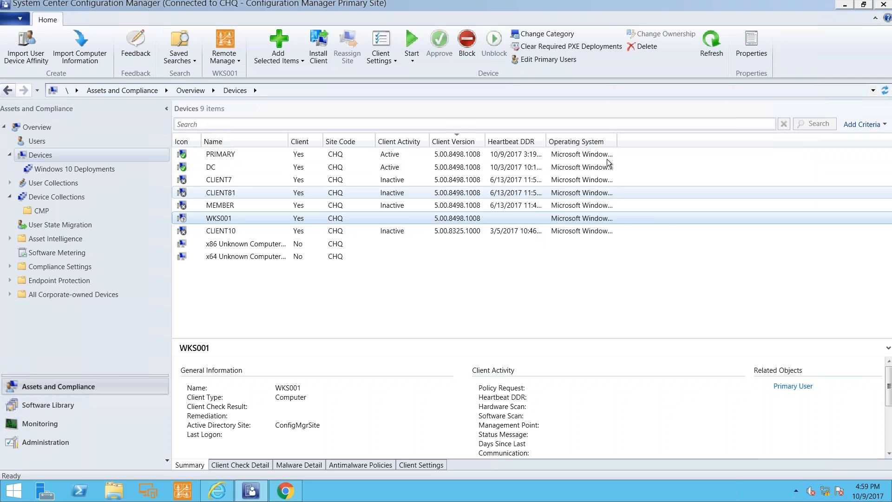
{"action": "left_click_drag", "start_coordinate": [619, 142], "coordinate": [727, 139]}
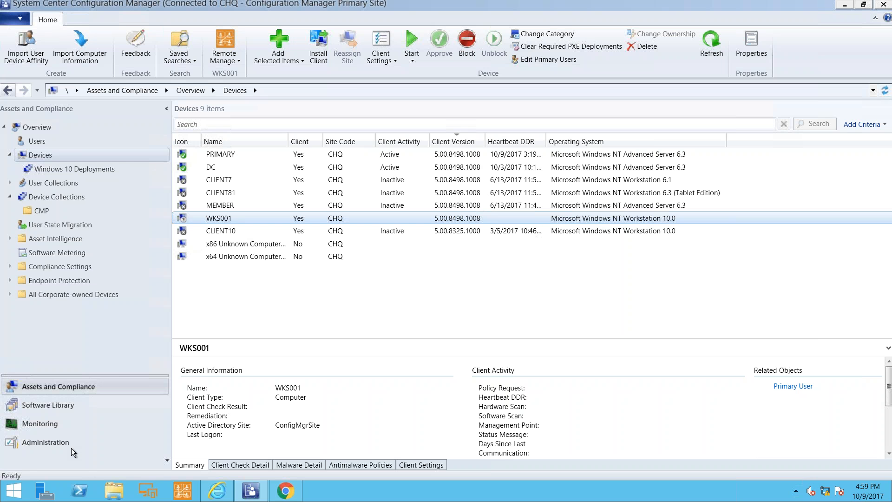
Open Client Status under Monitoring, refresh the client status data and reload its statistics.
{"action": "left_click", "coordinate": [52, 423]}
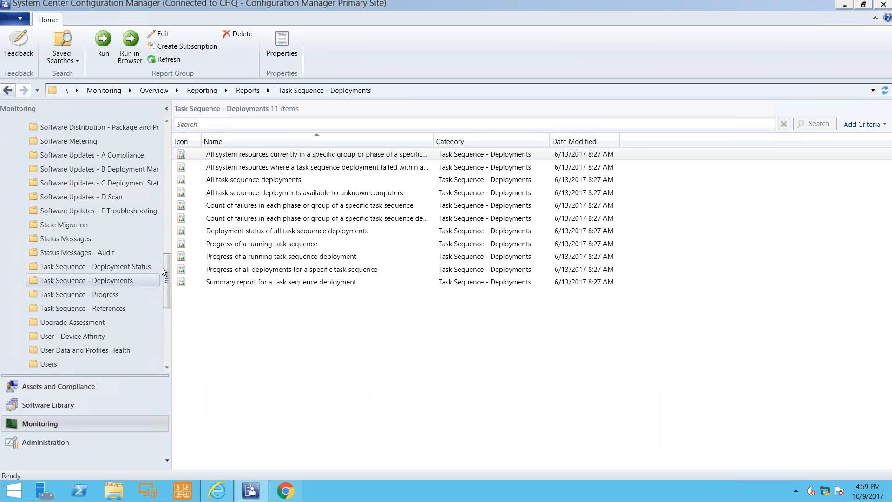
{"action": "scroll", "coordinate": [166, 297], "scroll_direction": "down", "scroll_amount": 6}
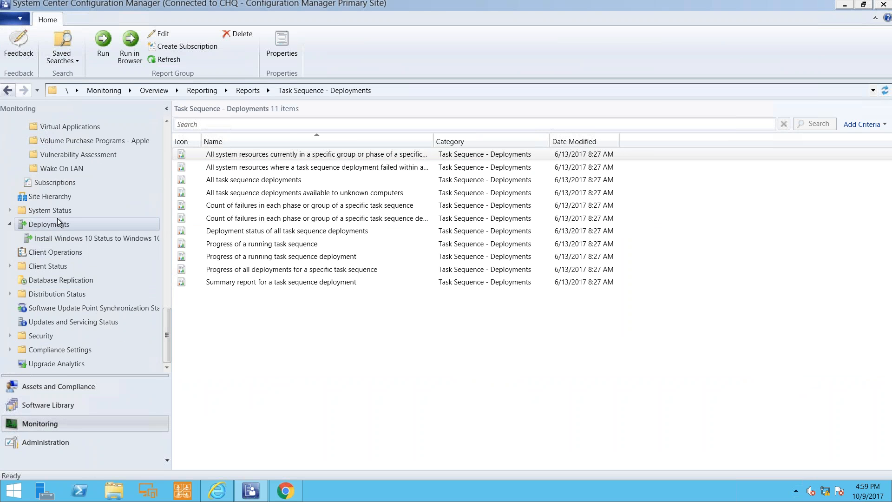
{"action": "left_click", "coordinate": [52, 265]}
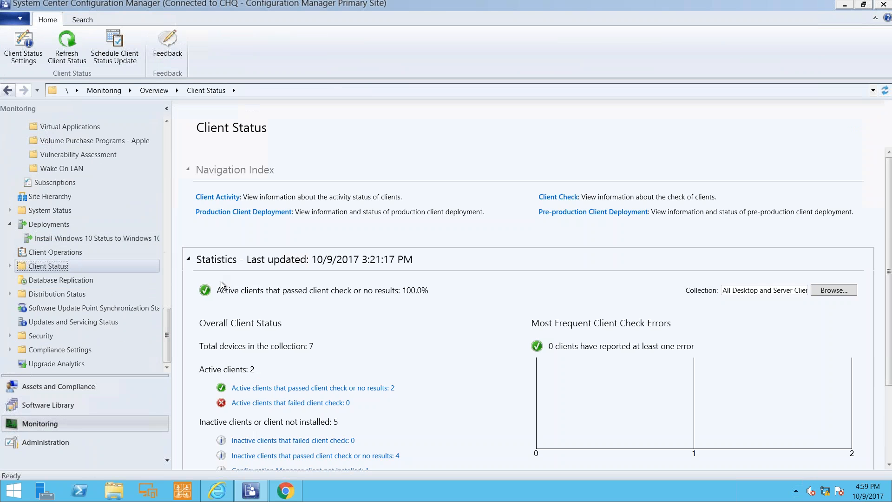
{"action": "left_click", "coordinate": [64, 46]}
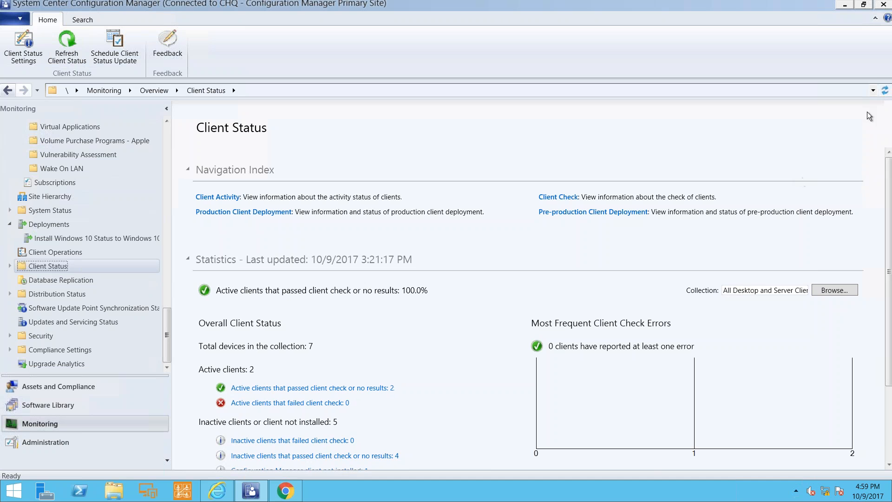
{"action": "left_click", "coordinate": [884, 93]}
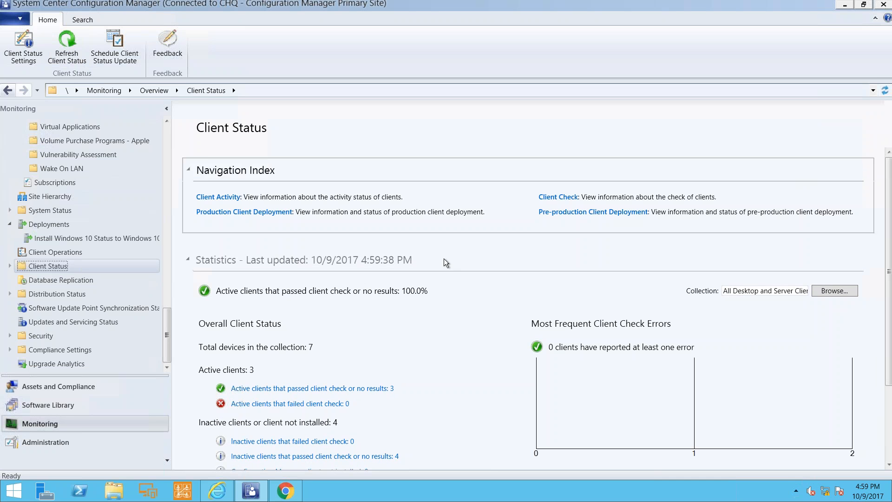
Return to the Devices list, select WKS001 and widen the Heartbeat DDR column to show full dates and times.
{"action": "left_click", "coordinate": [93, 386]}
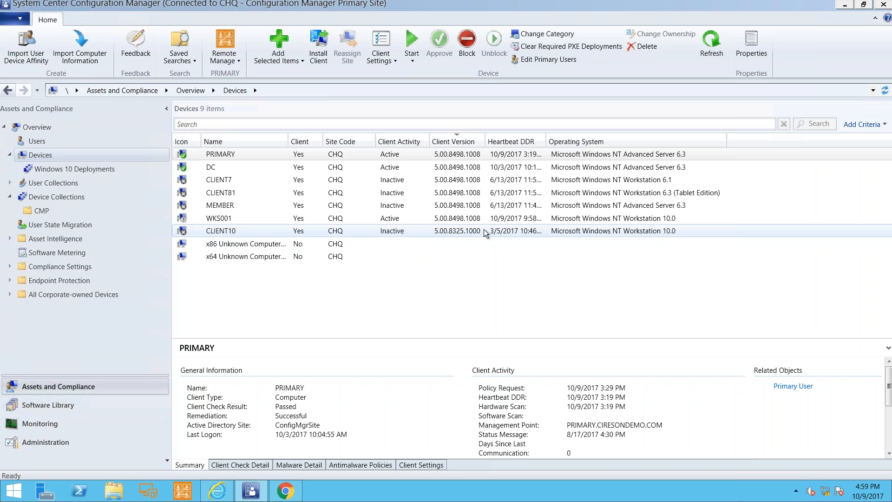
{"action": "left_click", "coordinate": [491, 220]}
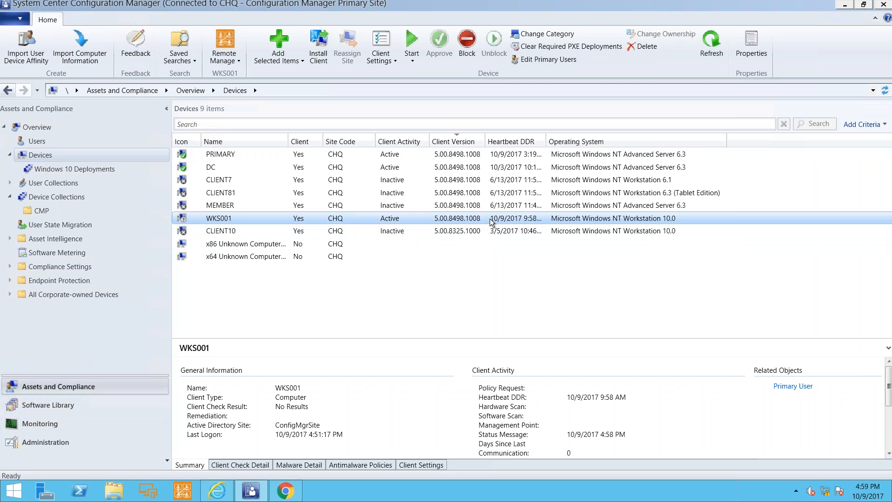
{"action": "left_click_drag", "start_coordinate": [547, 134], "coordinate": [582, 134]}
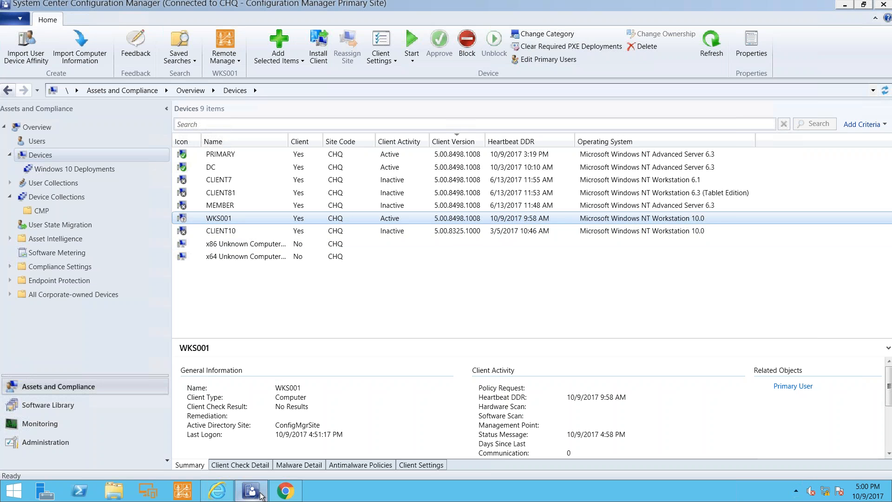
Switch to the ConfigMgr Portal in Chrome, open the Computers page and refresh the Workstations list.
{"action": "left_click", "coordinate": [281, 491]}
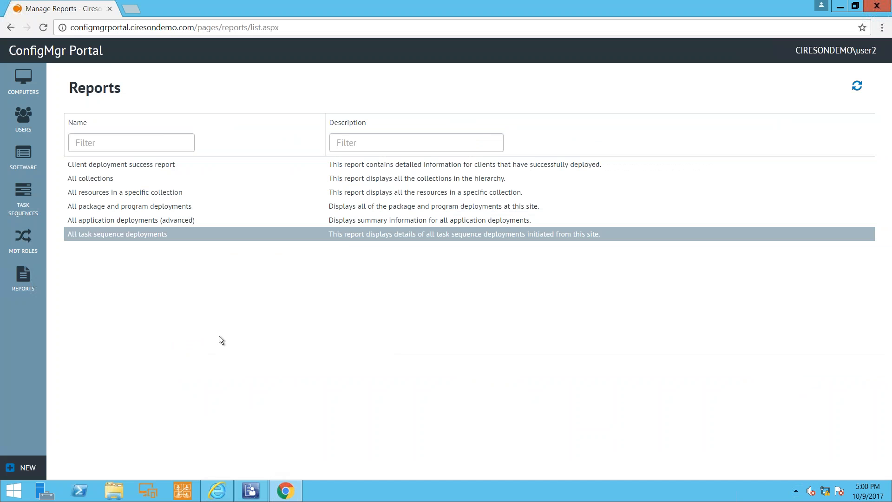
{"action": "left_click", "coordinate": [24, 84]}
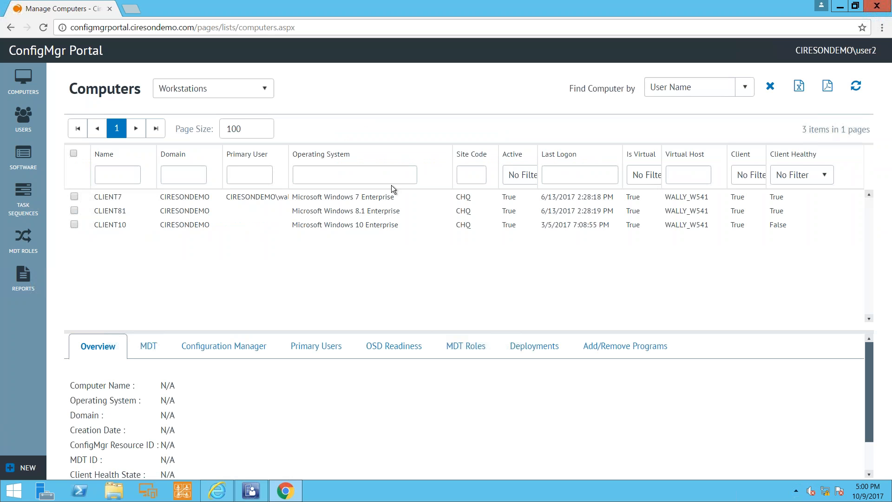
{"action": "left_click", "coordinate": [856, 86]}
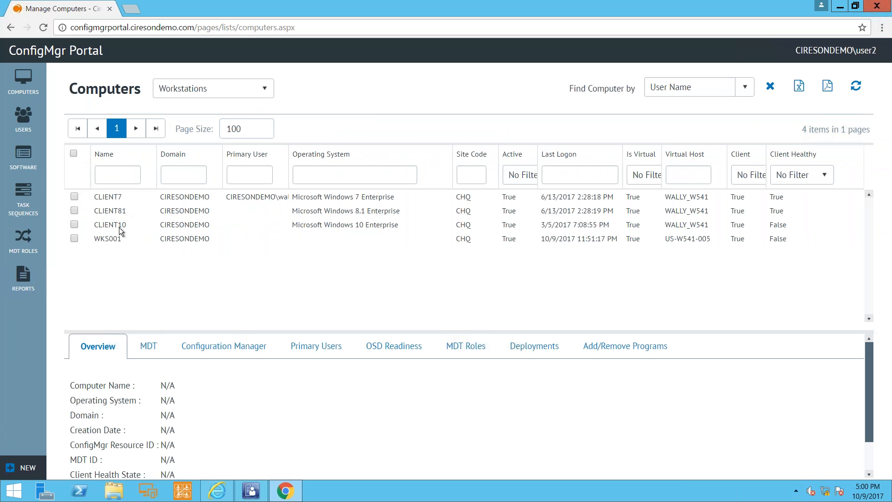
Select WKS001 to view its overview, and minimize the full-screen virtual machine connection.
{"action": "left_click", "coordinate": [116, 242]}
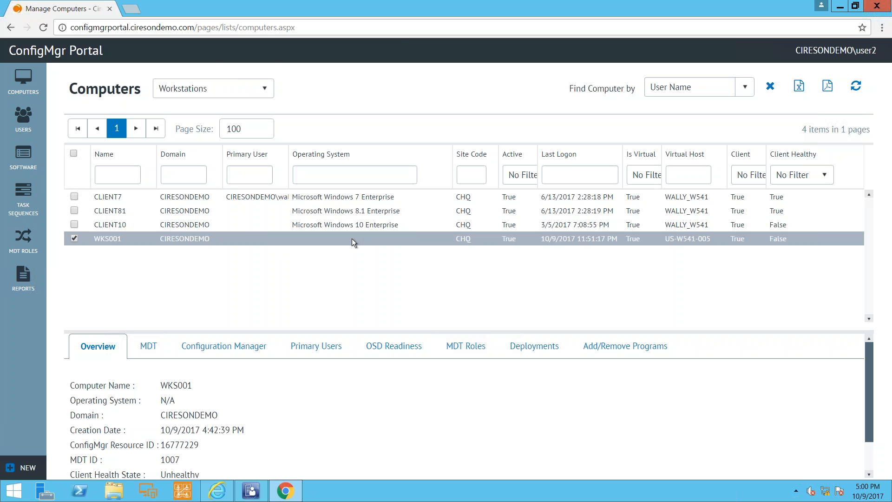
{"action": "mouse_move", "coordinate": [447, 2]}
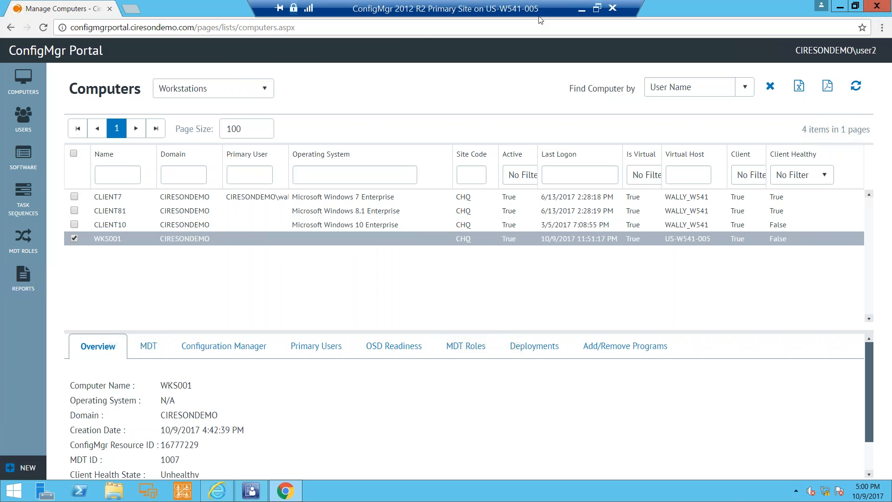
{"action": "left_click", "coordinate": [581, 10]}
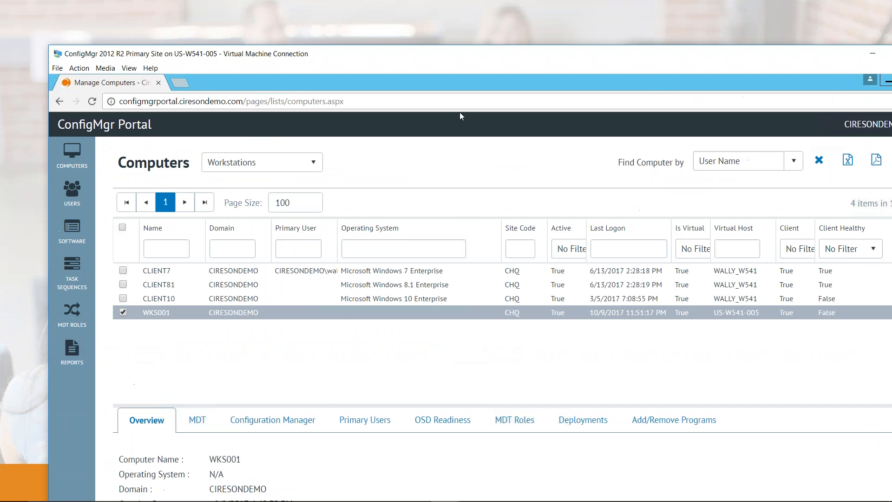